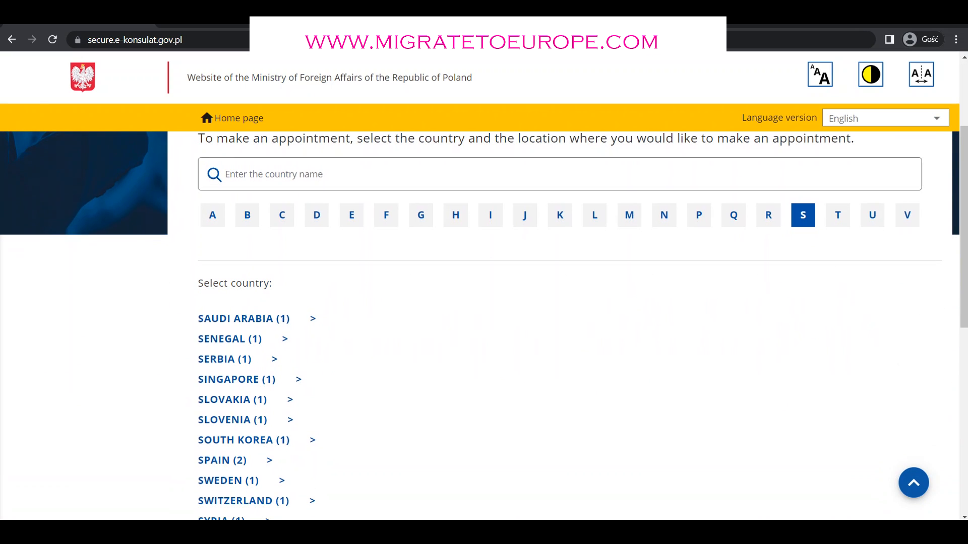
# Go to the Singapore consulate and start the National Visa - Register form
pyautogui.click(233, 380)
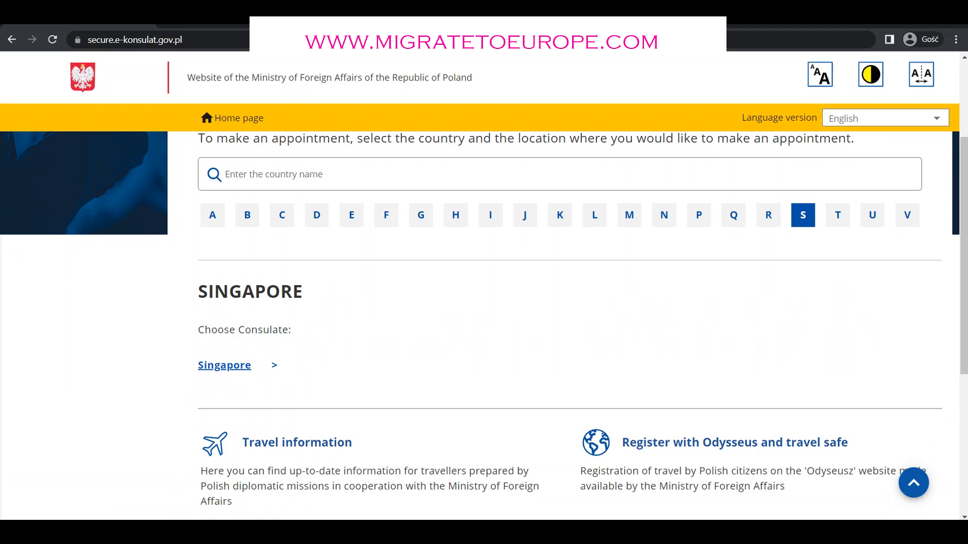
pyautogui.click(232, 366)
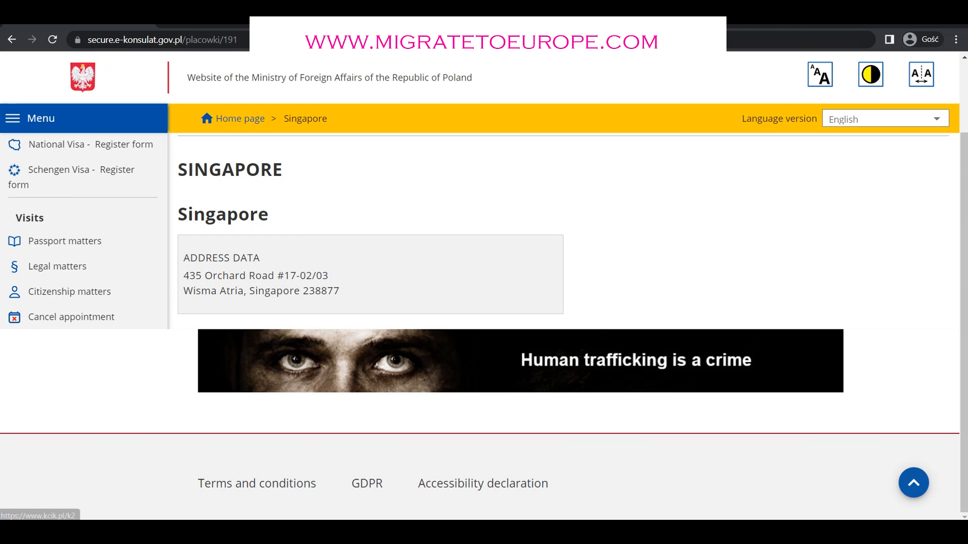
pyautogui.scroll(1, 484, 302)
pyautogui.scroll(1, 484, 303)
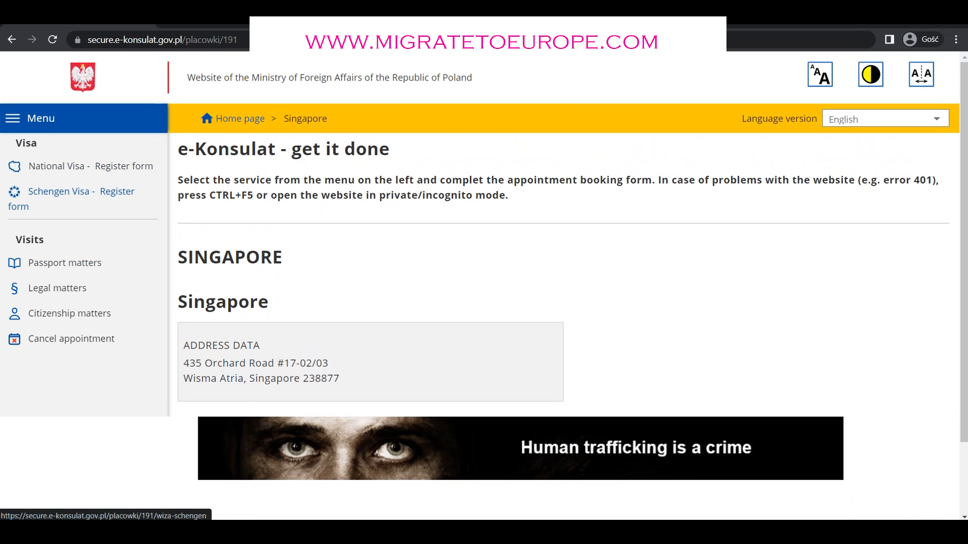
pyautogui.click(90, 166)
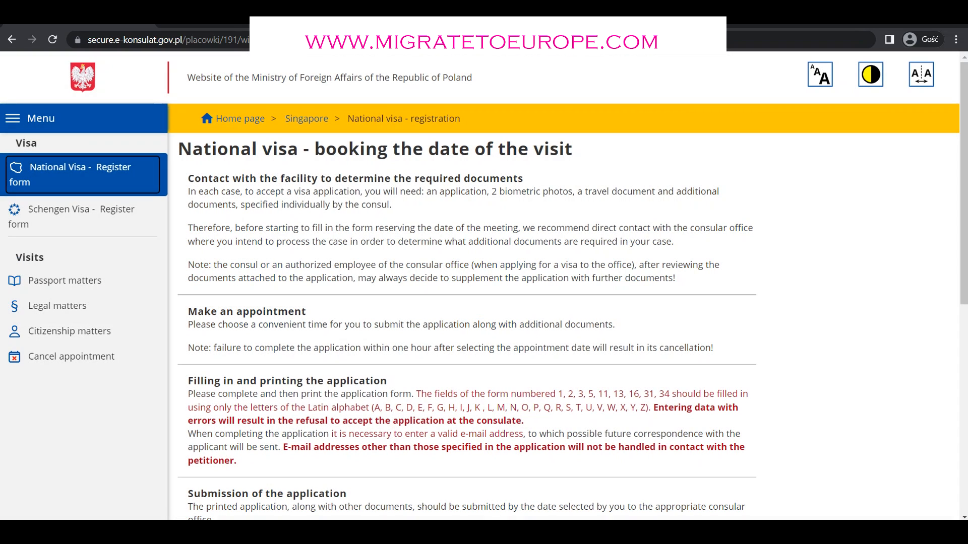
# Enter the image verification characters and submit to reach the appointment booking form
pyautogui.scroll(-5, 467, 303)
pyautogui.scroll(-2, 467, 323)
pyautogui.click(466, 361)
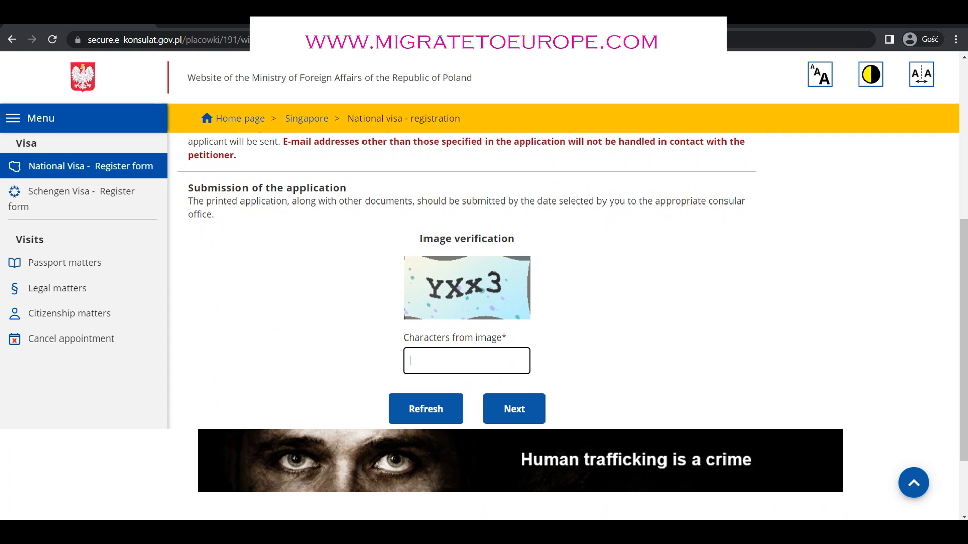
pyautogui.write('YXx3')
pyautogui.click(514, 409)
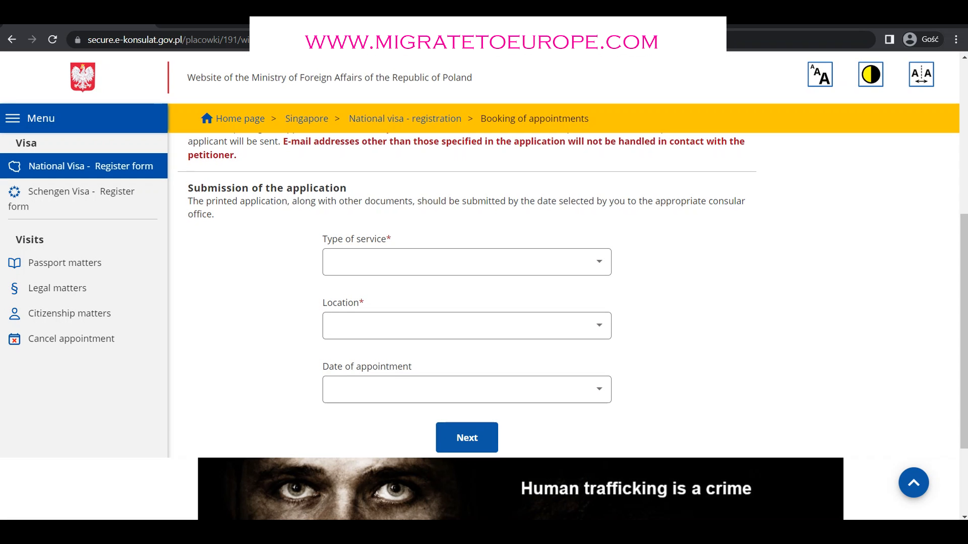
# Book the 'National visa - work' service at the Singapore location and continue
pyautogui.click(467, 262)
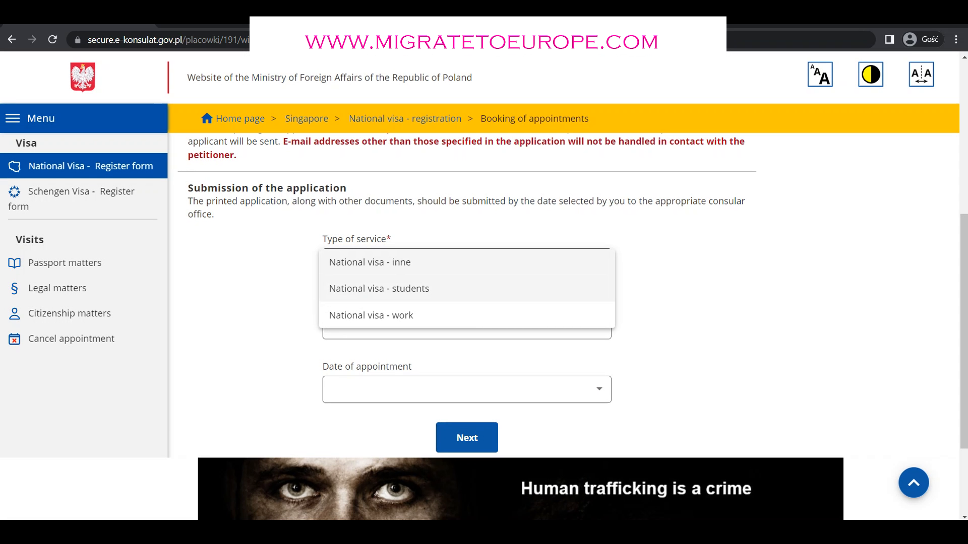
pyautogui.click(447, 316)
pyautogui.click(447, 326)
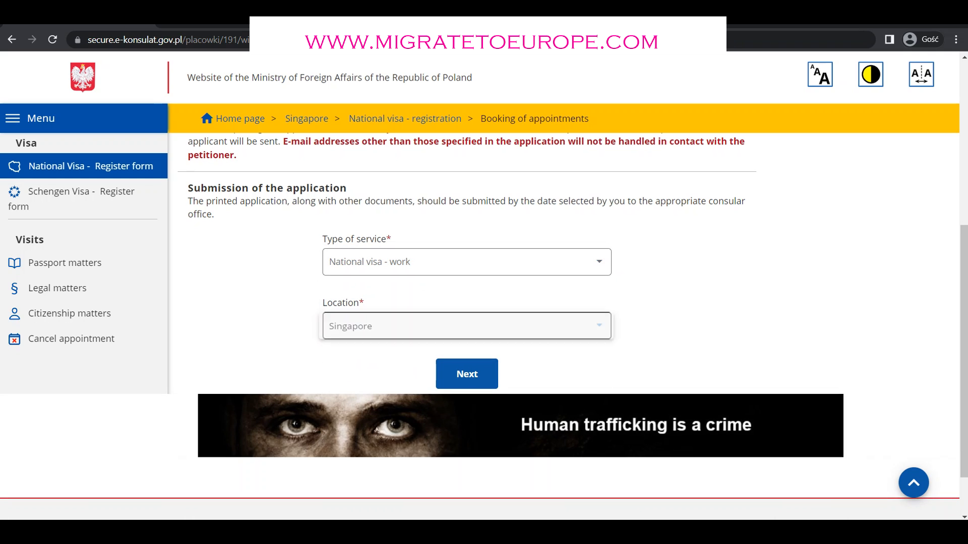
pyautogui.click(441, 326)
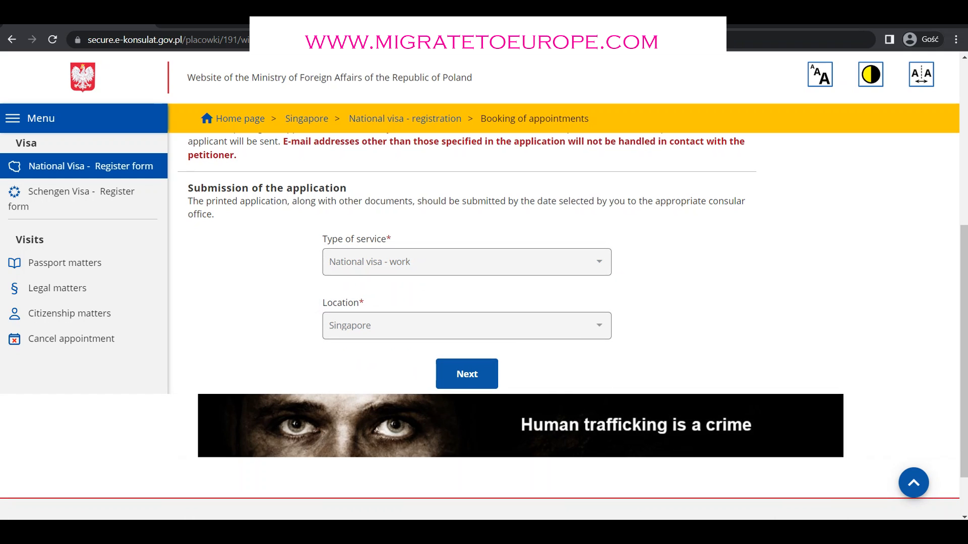
pyautogui.click(467, 374)
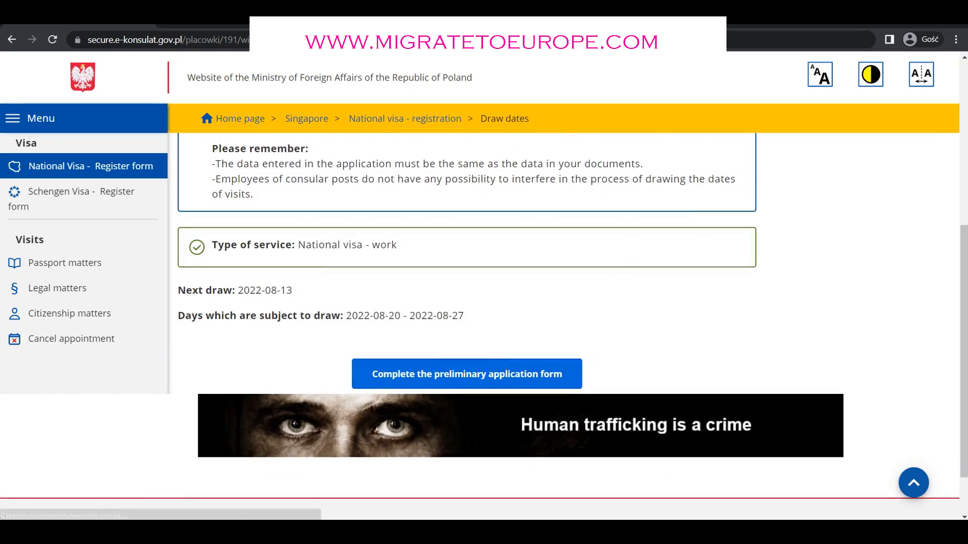
# Open the 'Complete the preliminary application form' page from the draw page
pyautogui.scroll(5, 467, 323)
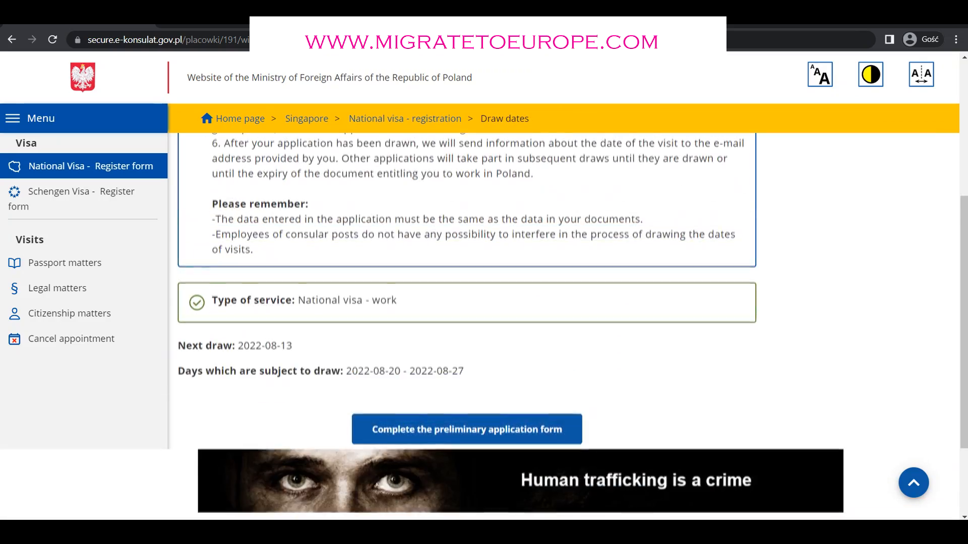
pyautogui.scroll(3, 467, 323)
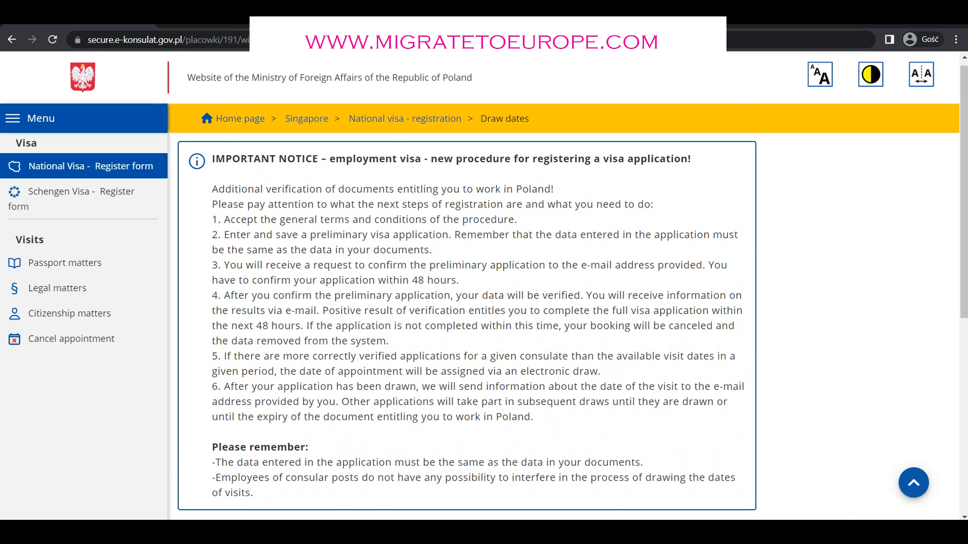
pyautogui.scroll(-2, 467, 322)
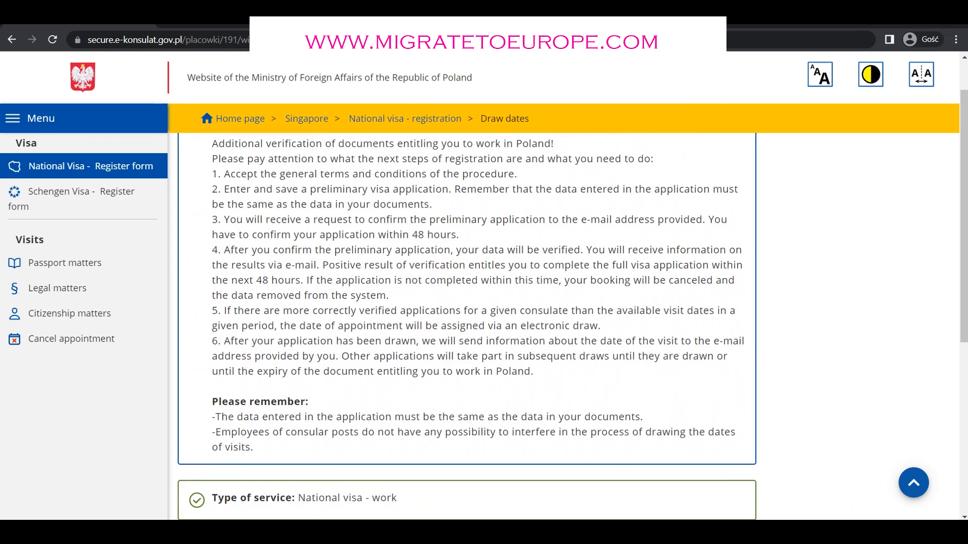
pyautogui.scroll(-3, 467, 322)
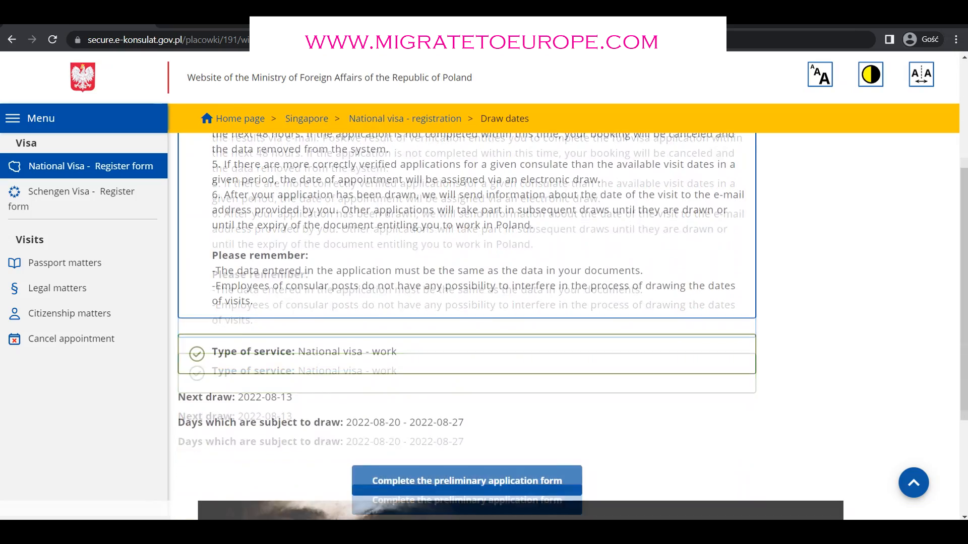
pyautogui.click(467, 424)
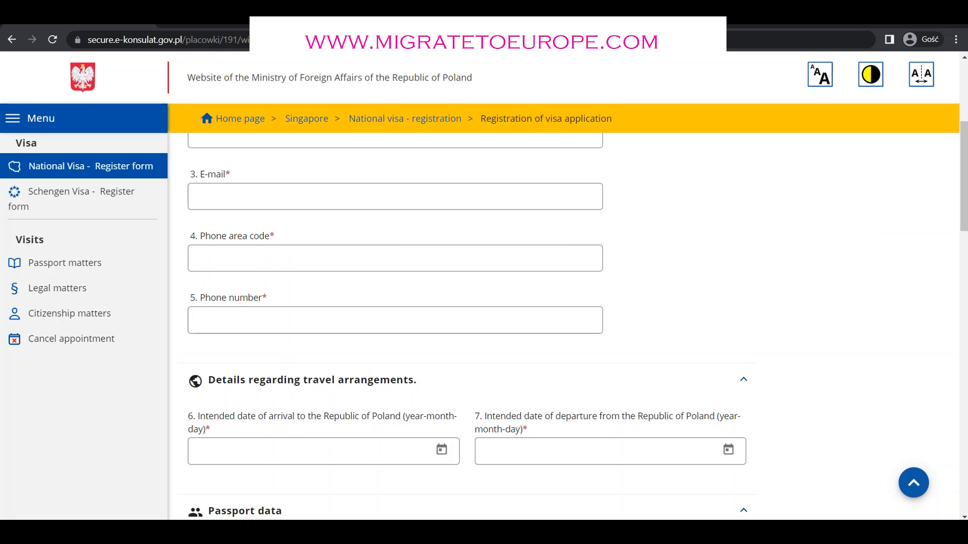
# Enter the applicant's surname, first name and e-mail address in fields 1–3
pyautogui.scroll(5, 395, 321)
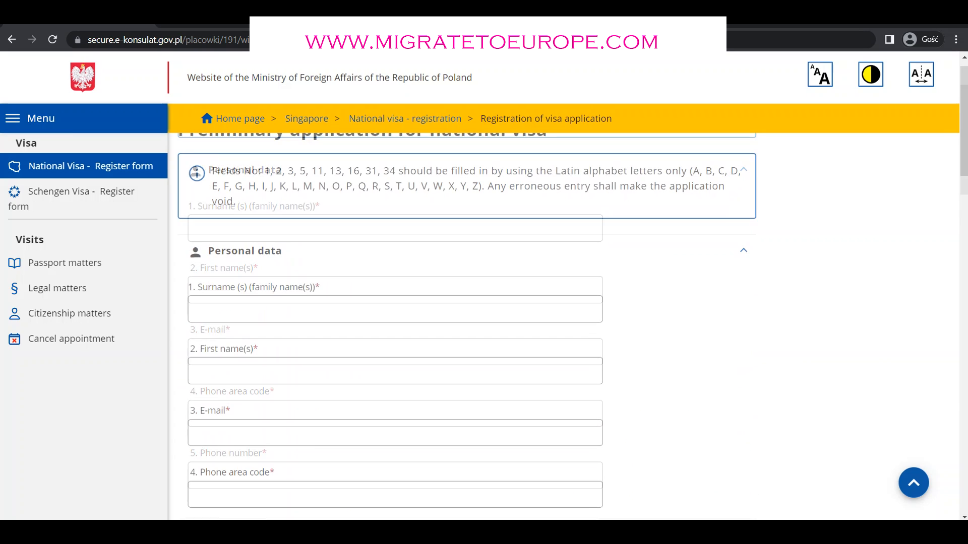
pyautogui.click(395, 321)
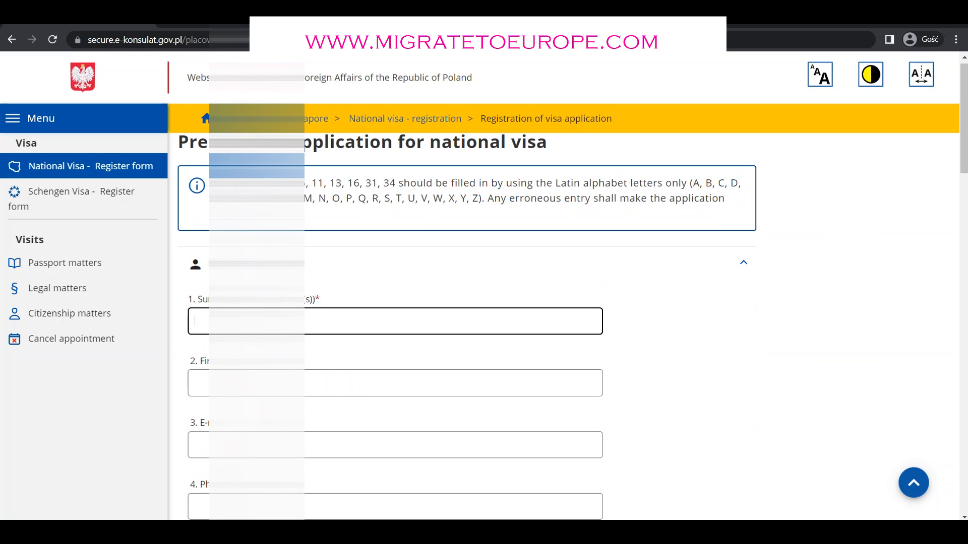
pyautogui.write('SAR')
pyautogui.click(262, 383)
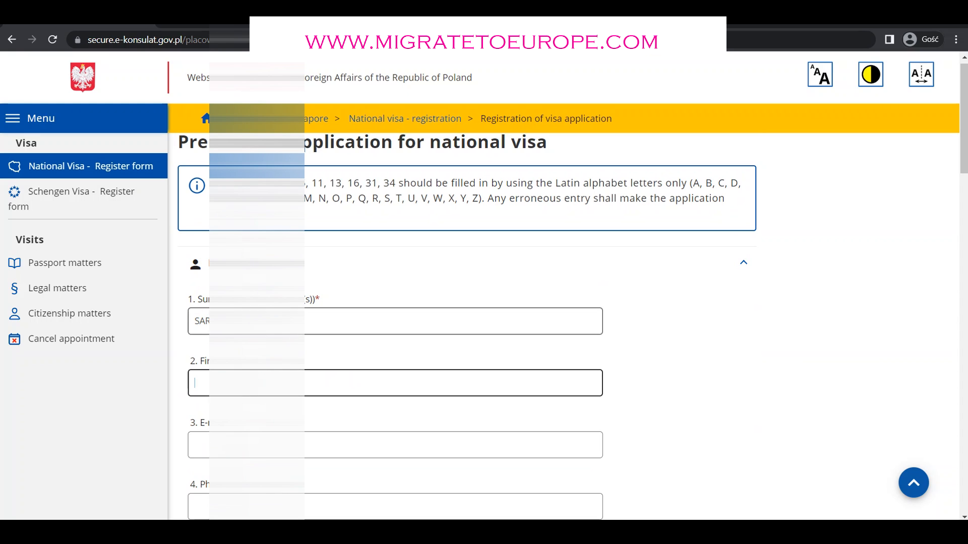
pyautogui.write('PRA')
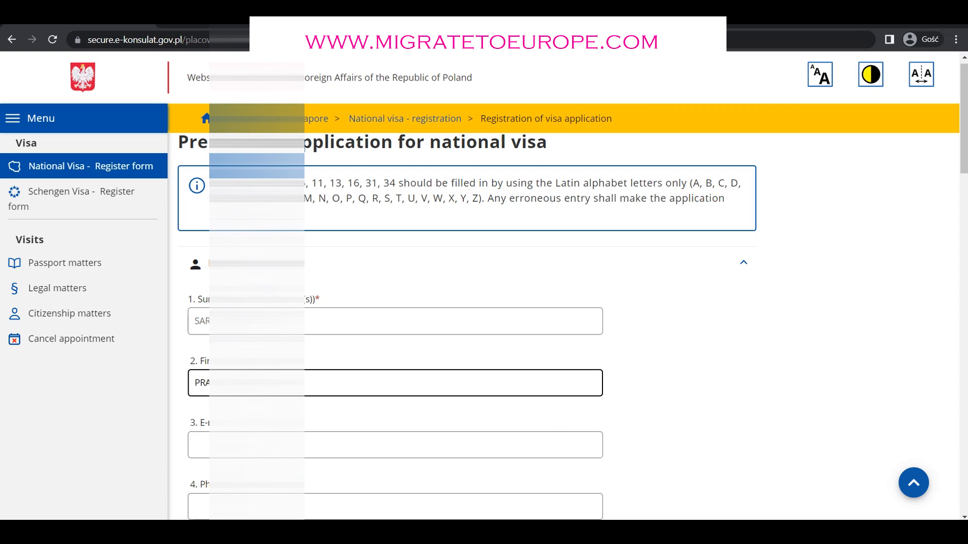
pyautogui.click(264, 445)
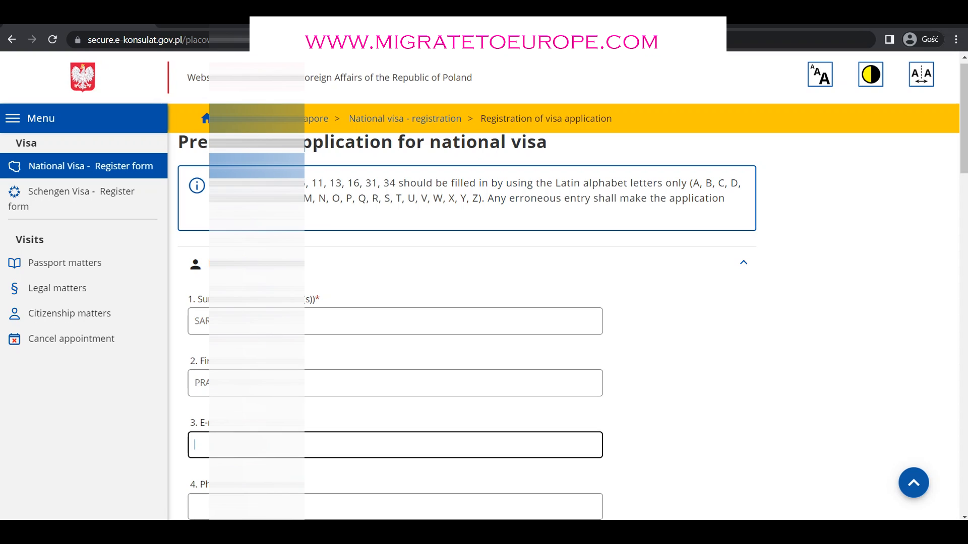
pyautogui.write('pra…')
pyautogui.write('il.com')
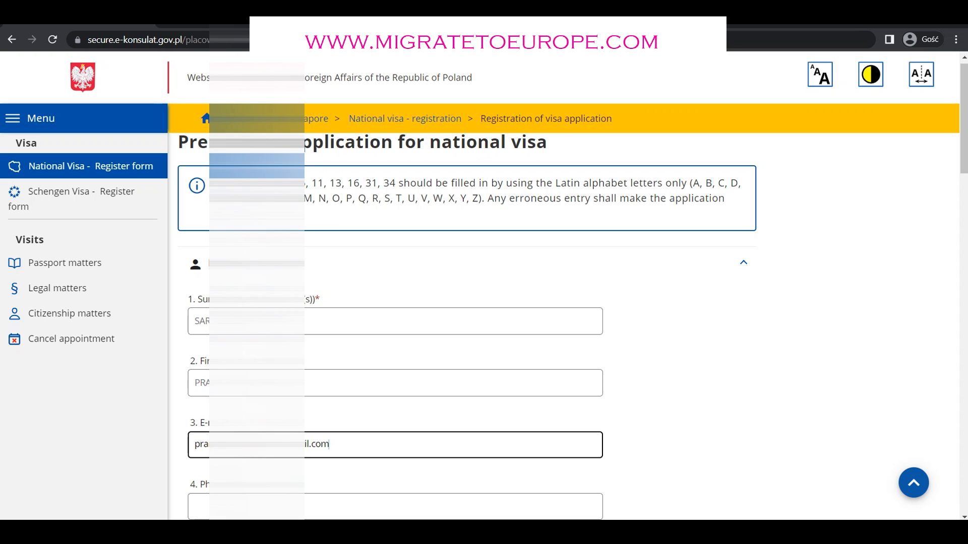
# Enter phone area code +65 and the applicant's phone number
pyautogui.press('Tab')
pyautogui.scroll(-2, 472, 327)
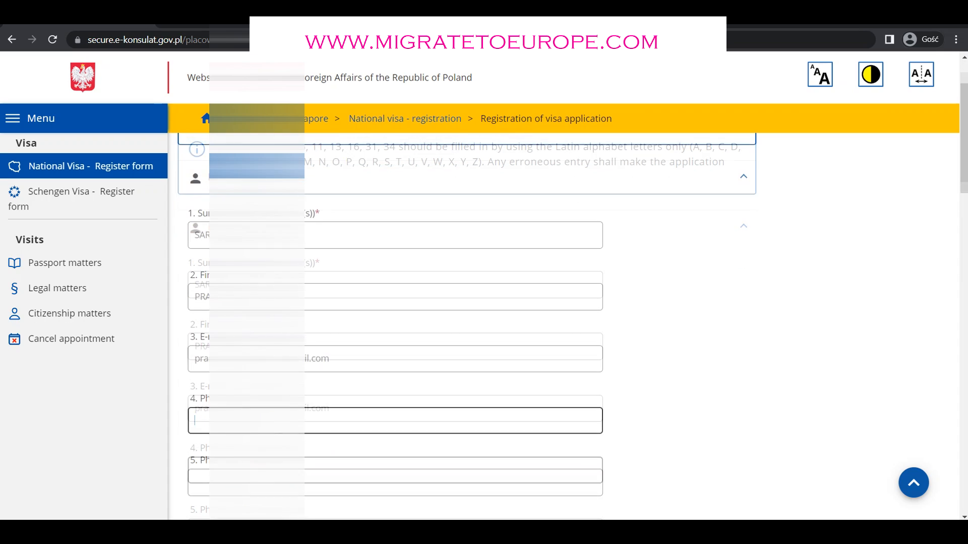
pyautogui.scroll(-1, 472, 328)
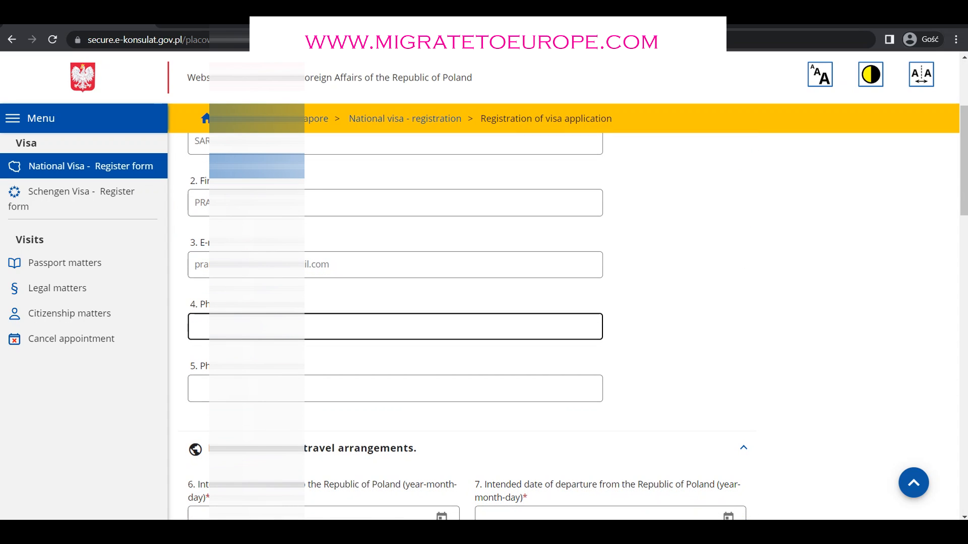
pyautogui.write('+65')
pyautogui.click(257, 388)
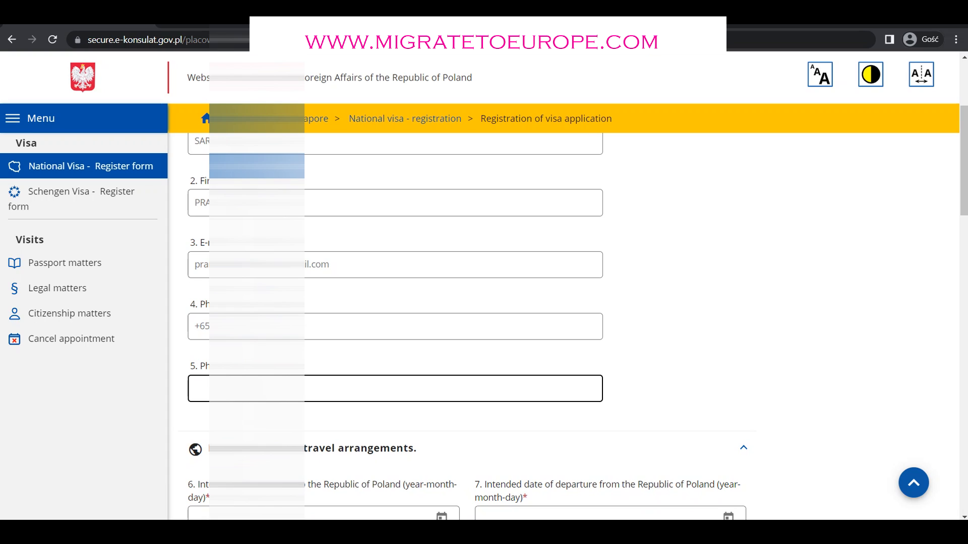
pyautogui.write('848')
pyautogui.scroll(-4, 467, 328)
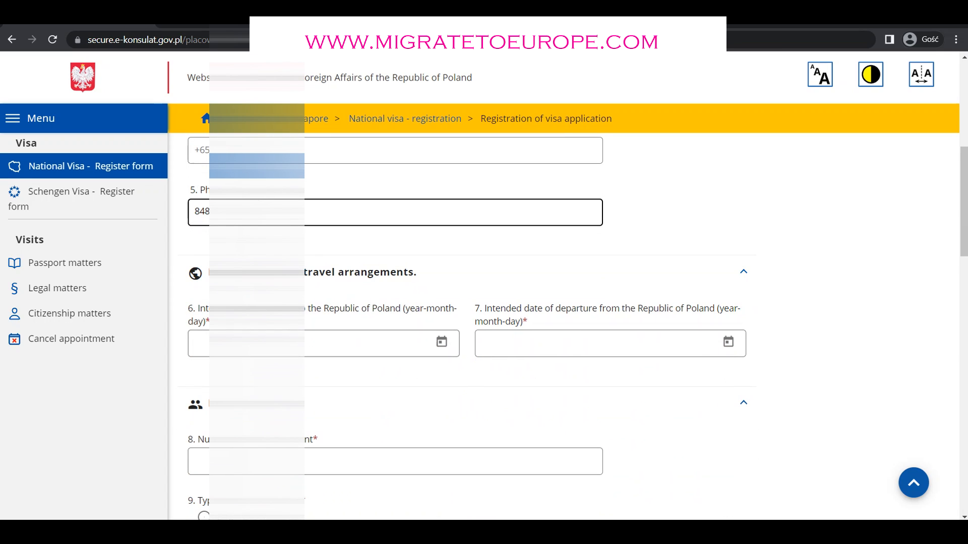
# Enter the intended arrival date and set the departure date to 2023-06-16
pyautogui.click(262, 344)
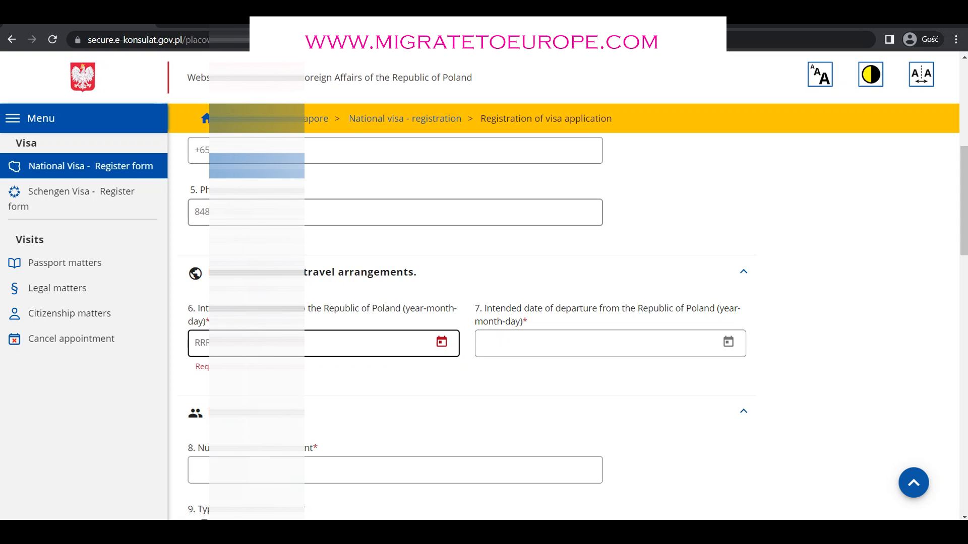
pyautogui.write('202')
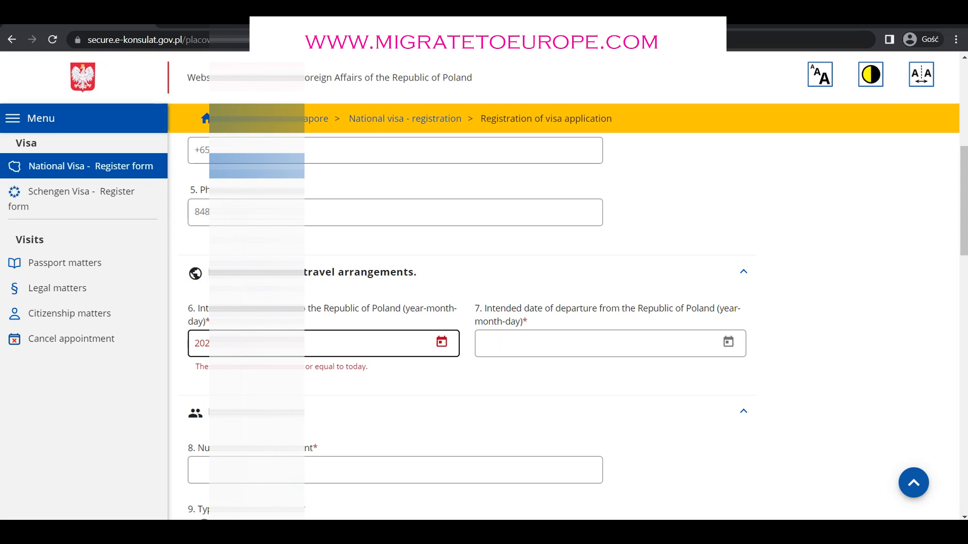
pyautogui.write('-12-01')
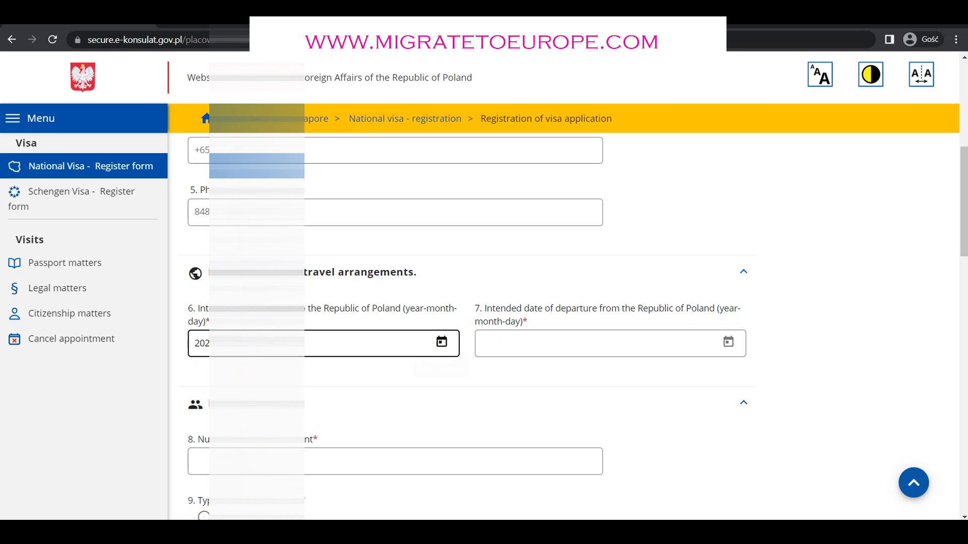
pyautogui.click(565, 343)
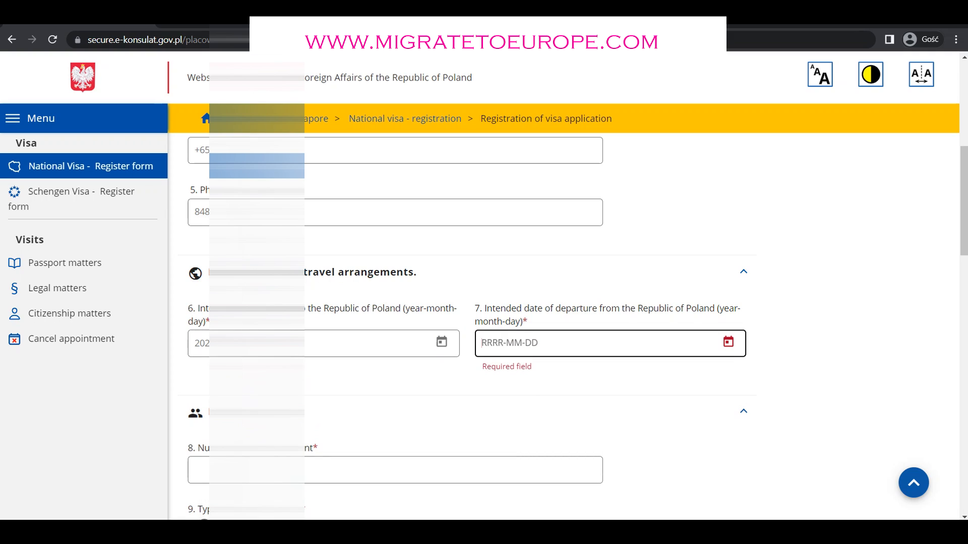
pyautogui.write('20')
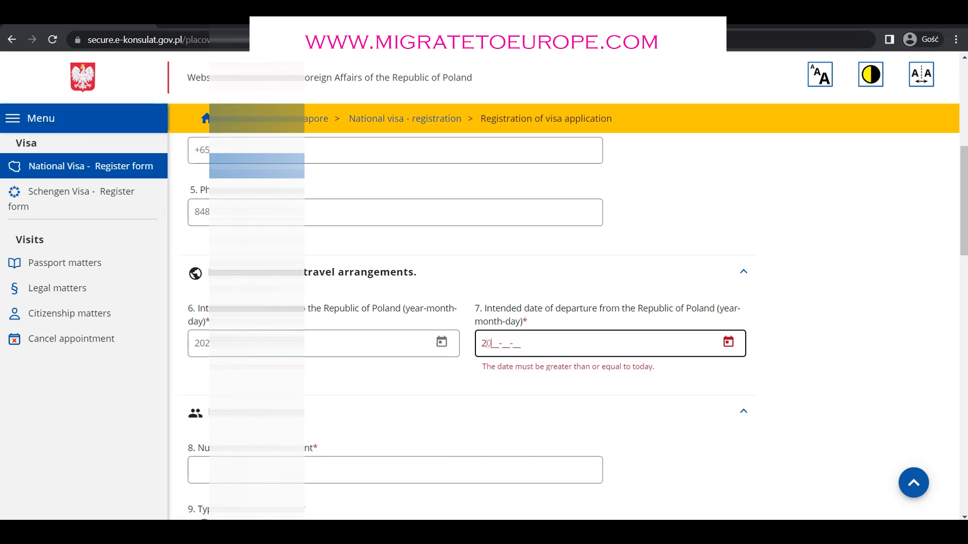
pyautogui.write('23-')
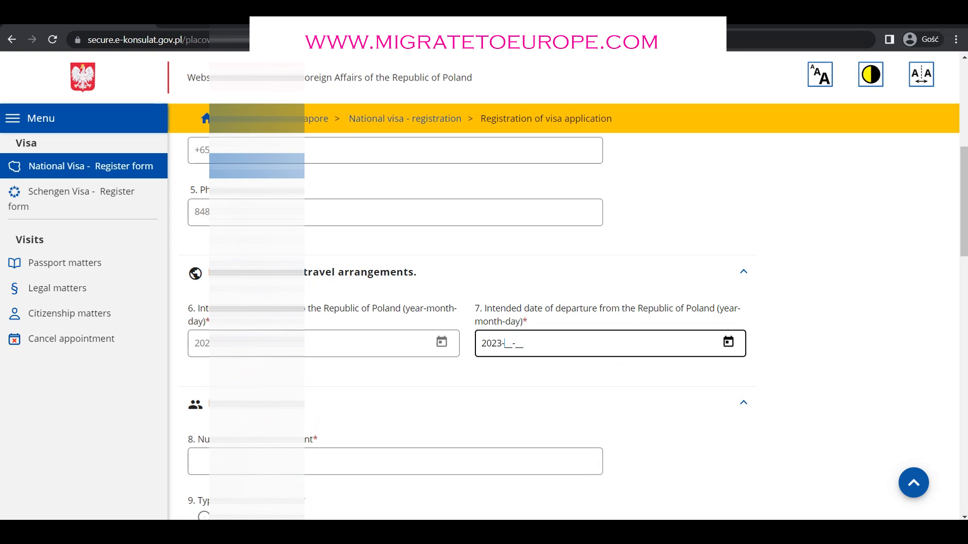
pyautogui.write('06-16')
pyautogui.click(395, 461)
# Enter the passport number in field 8 and select the first travel document type
pyautogui.scroll(-1, 395, 462)
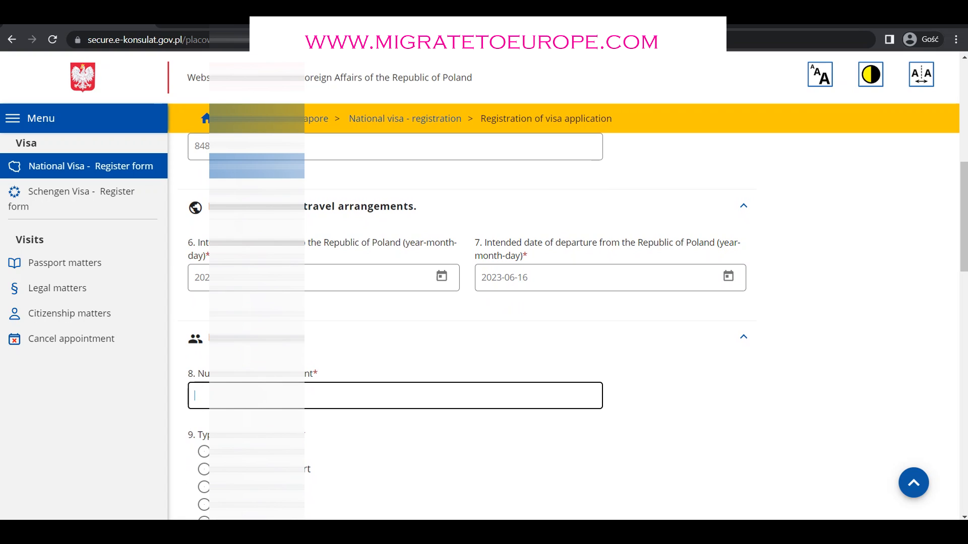
pyautogui.scroll(-1, 577, 327)
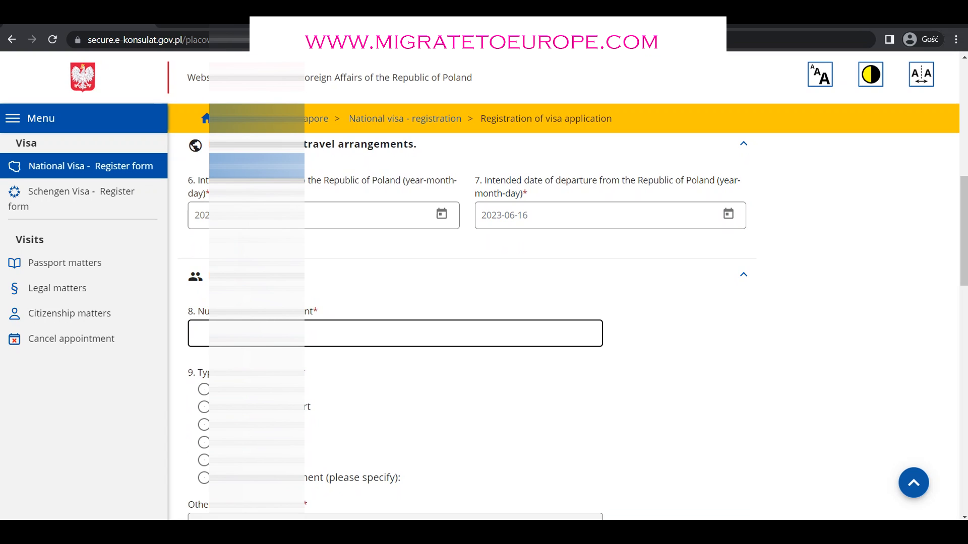
pyautogui.write('EB0')
pyautogui.scroll(-1, 577, 327)
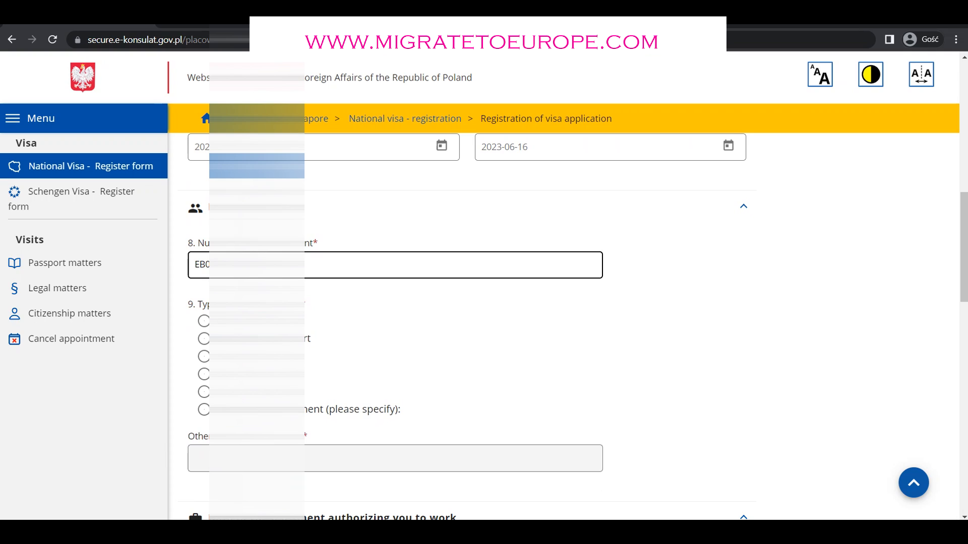
pyautogui.click(203, 321)
pyautogui.click(203, 321)
pyautogui.scroll(-1, 194, 459)
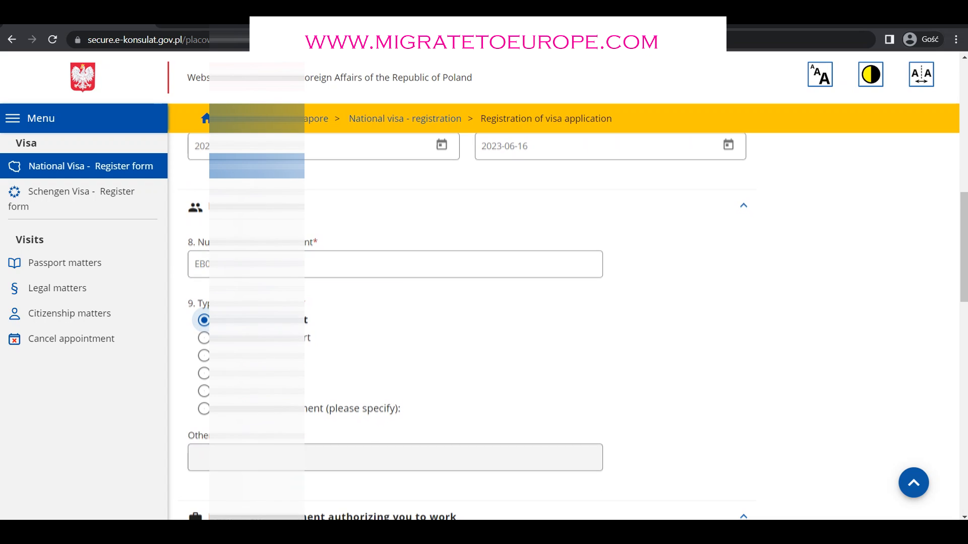
pyautogui.scroll(-4, 578, 327)
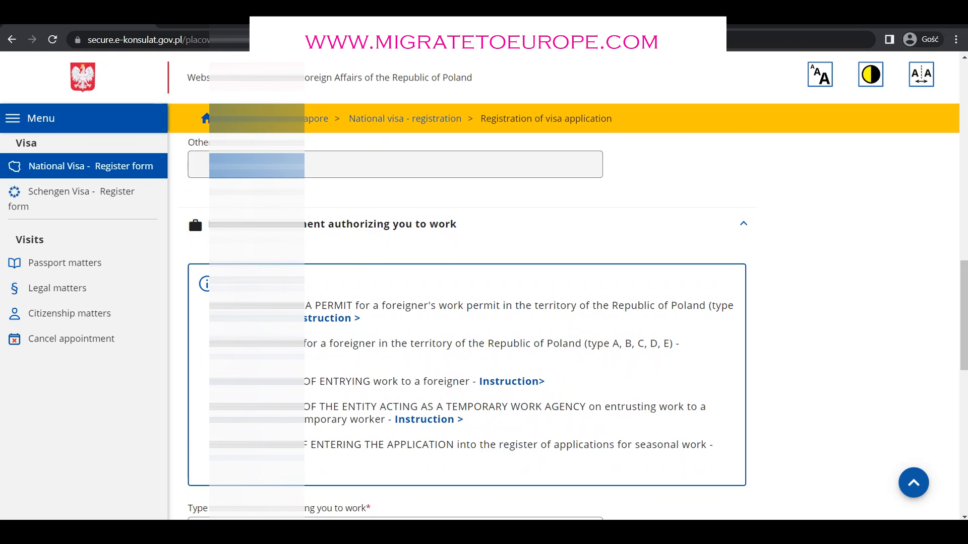
# Set the work document type to the work permit decision number
pyautogui.scroll(-1, 468, 326)
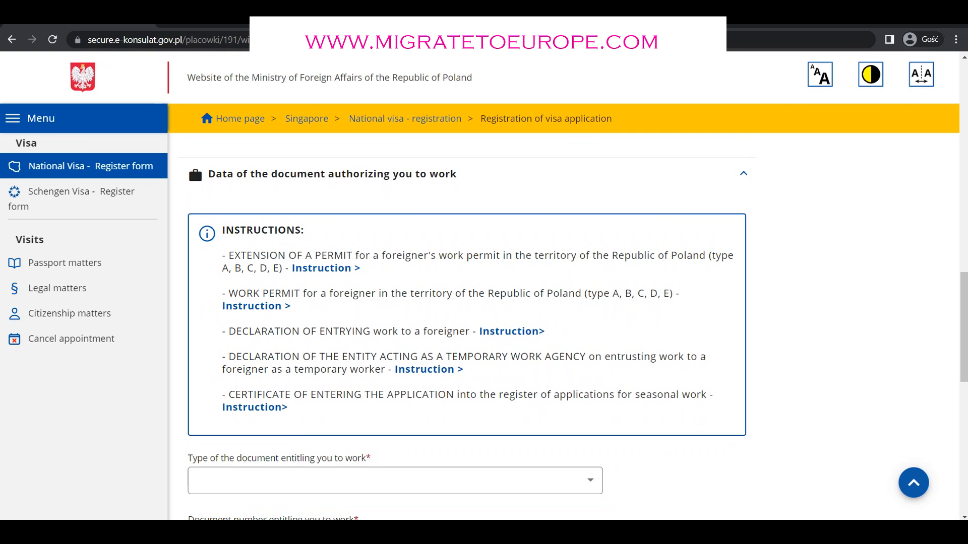
pyautogui.scroll(-2, 466, 330)
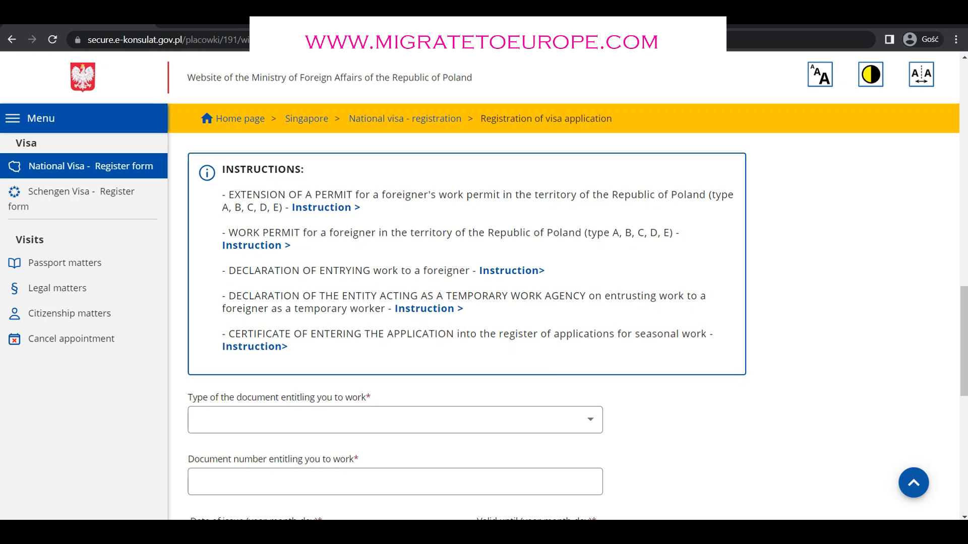
pyautogui.scroll(-2, 467, 327)
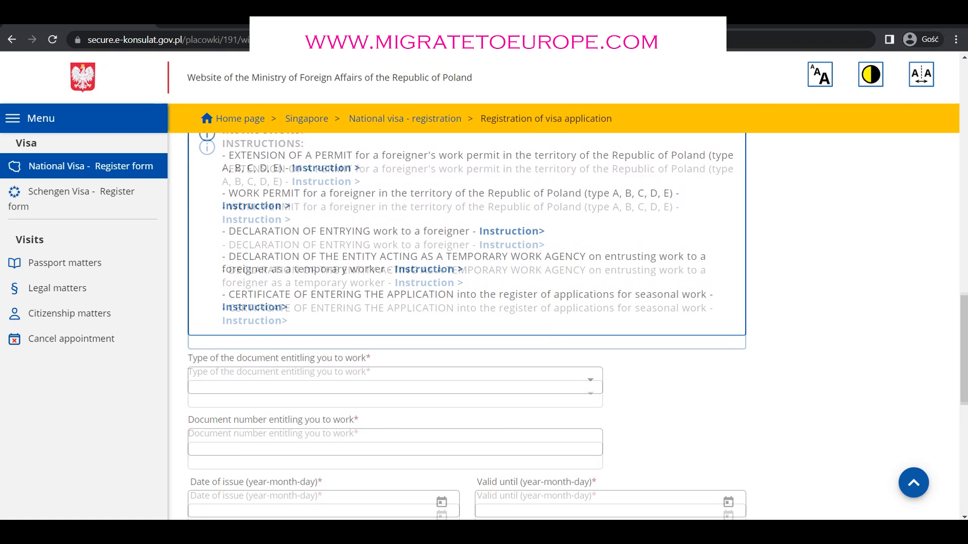
pyautogui.click(395, 342)
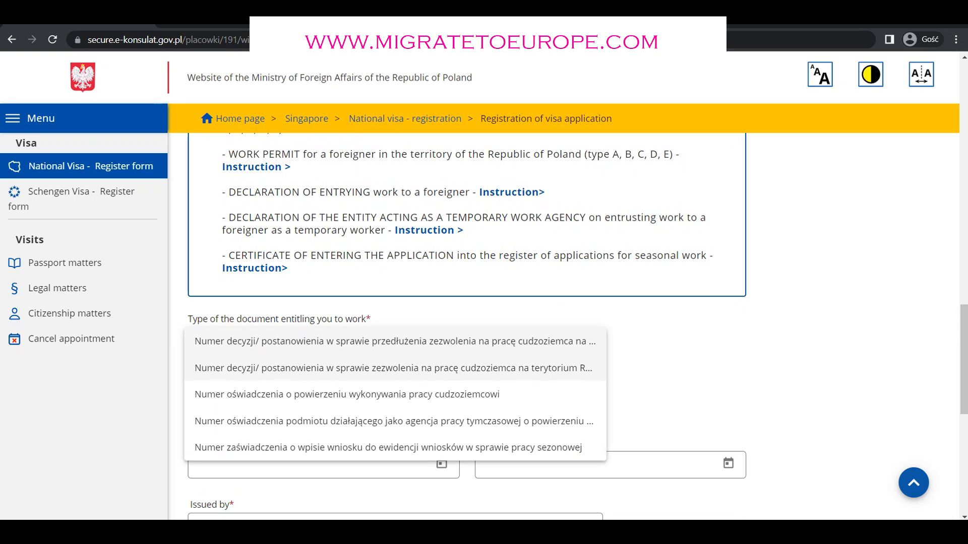
pyautogui.click(348, 369)
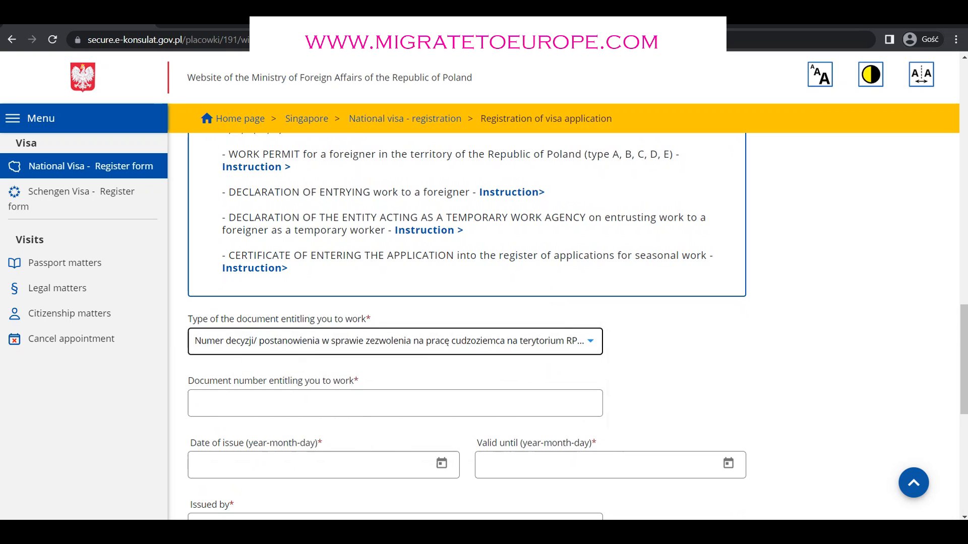
pyautogui.scroll(2, 578, 327)
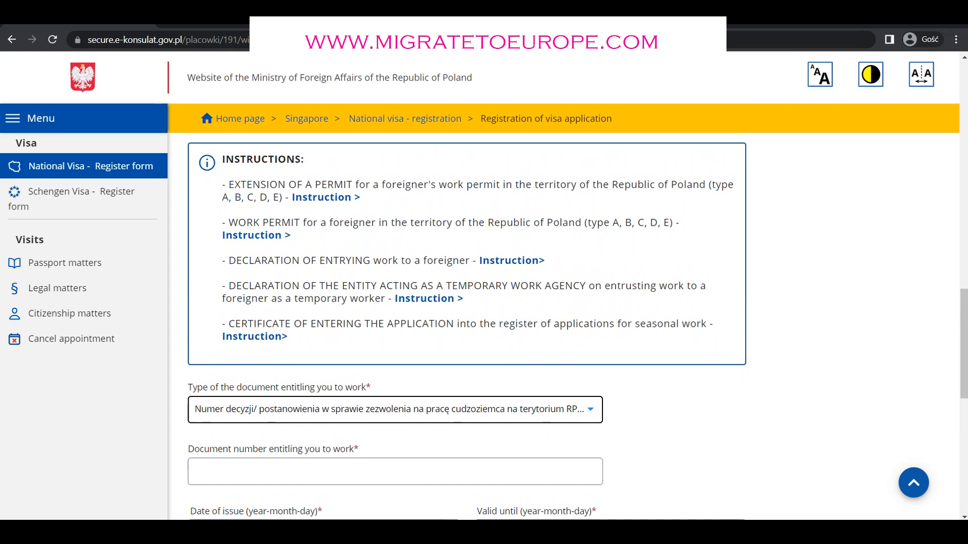
pyautogui.moveTo(228, 223); pyautogui.dragTo(293, 235)
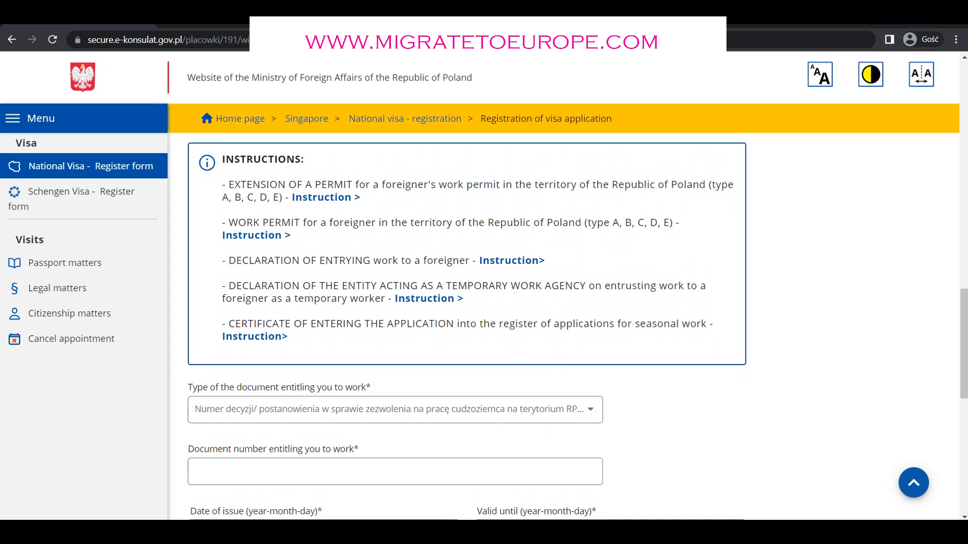
pyautogui.scroll(-2, 466, 327)
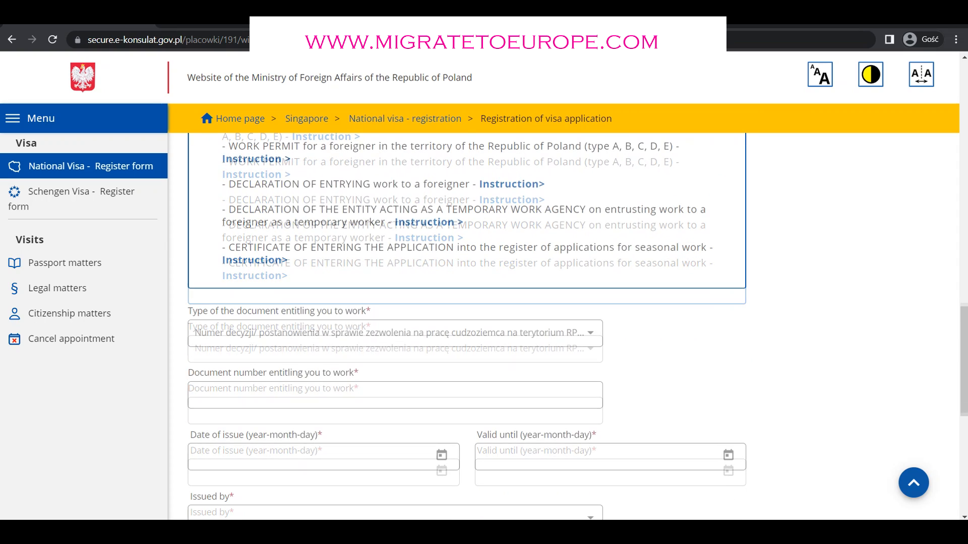
# Enter the work permit number, issue date and valid-until date 2023-06-16
pyautogui.click(350, 362)
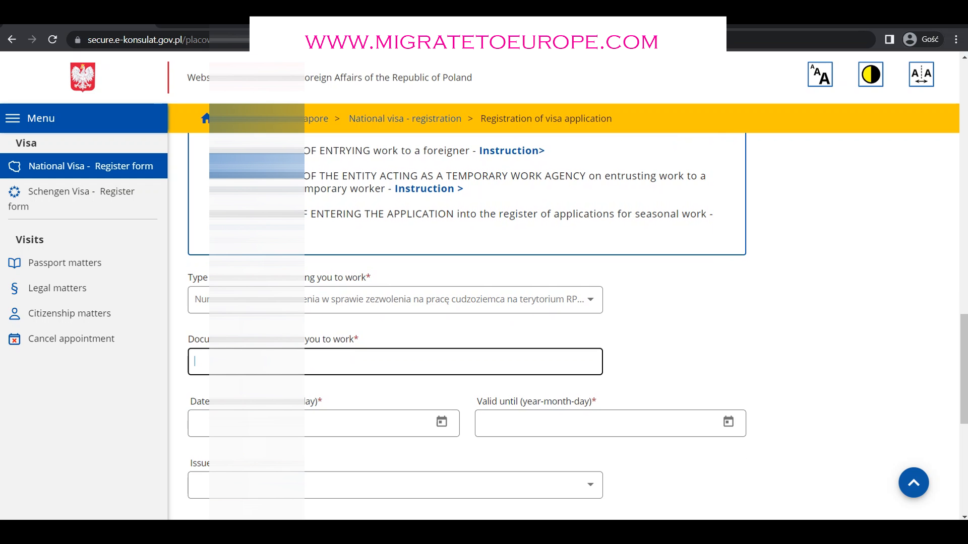
pyautogui.write('557')
pyautogui.click(257, 422)
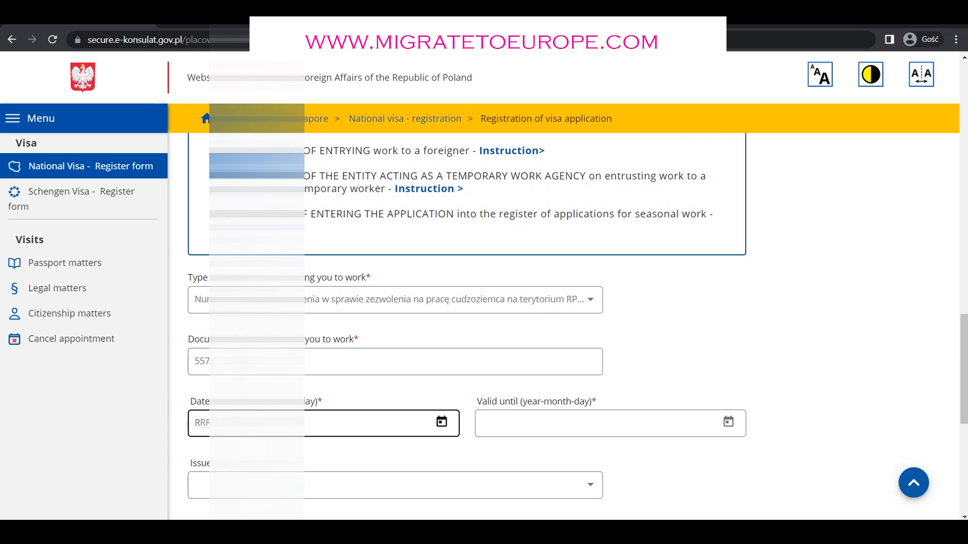
pyautogui.write('202')
pyautogui.click(525, 424)
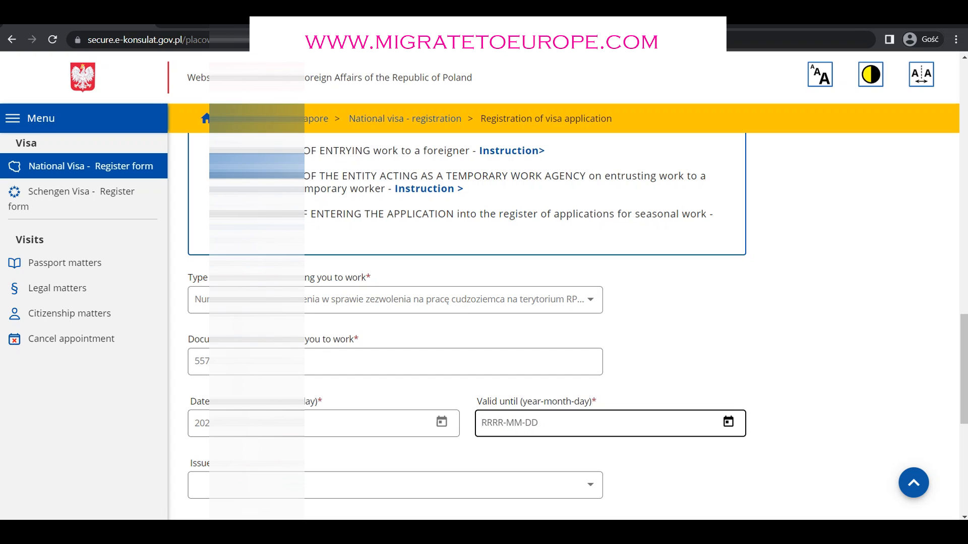
pyautogui.write('2023-06-16')
# Choose the Warsaw voivodeship office as the permit's issuing authority
pyautogui.click(395, 481)
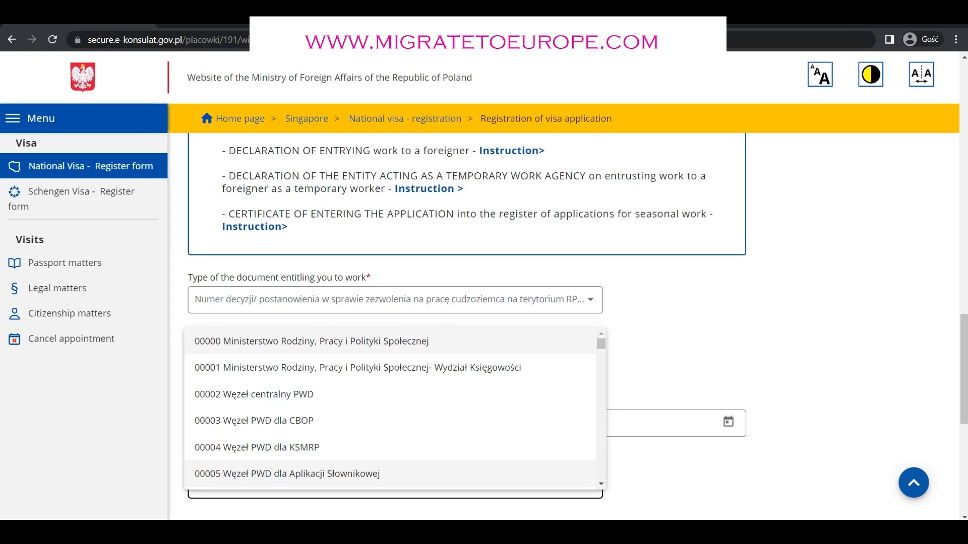
pyautogui.press('1')
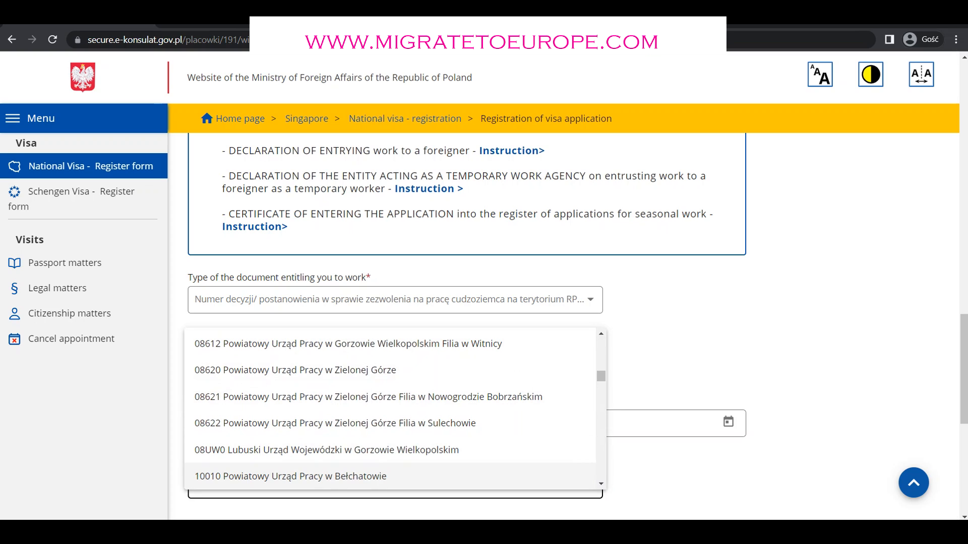
pyautogui.click(656, 372)
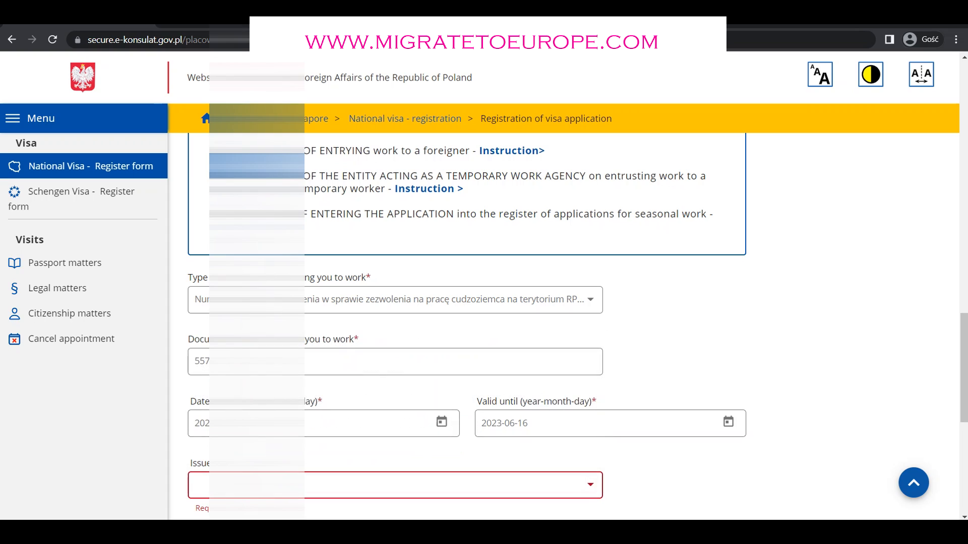
pyautogui.click(590, 485)
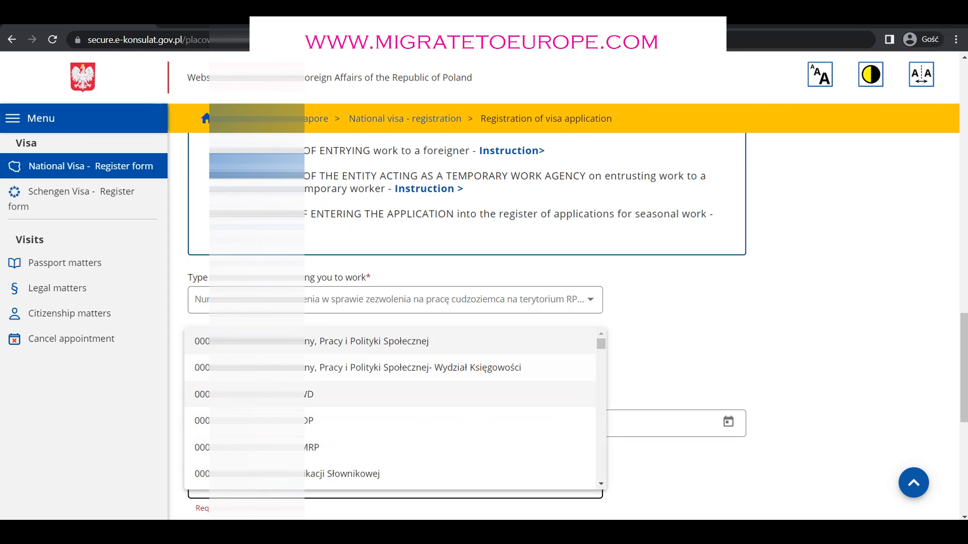
pyautogui.moveTo(600, 343); pyautogui.dragTo(601, 407)
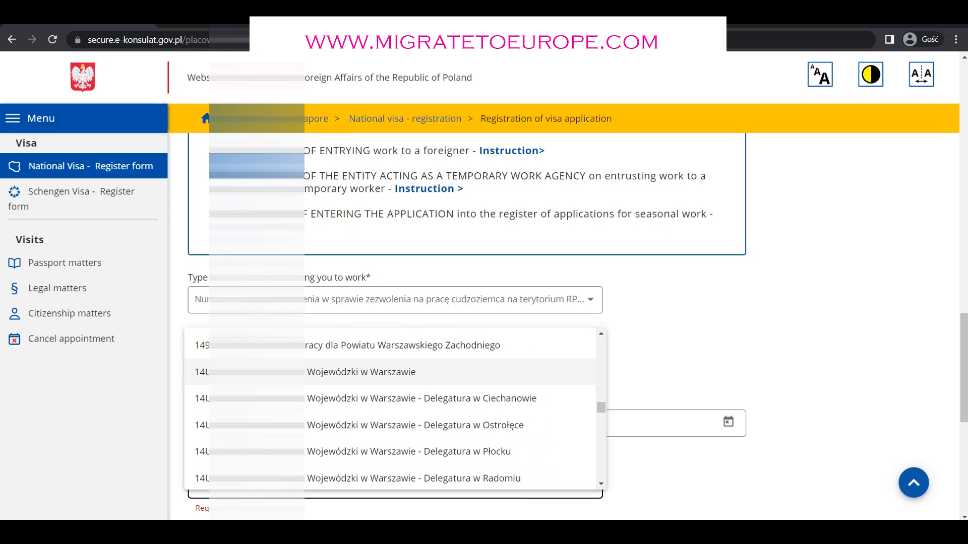
pyautogui.click(477, 372)
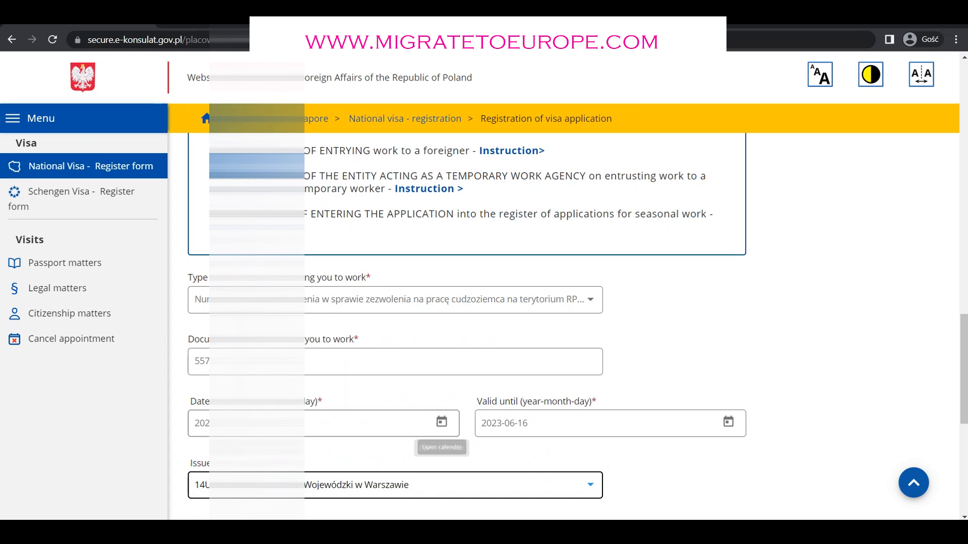
# Tick the personal-data consent, continue to the data check and save the registration
pyautogui.scroll(-3, 484, 323)
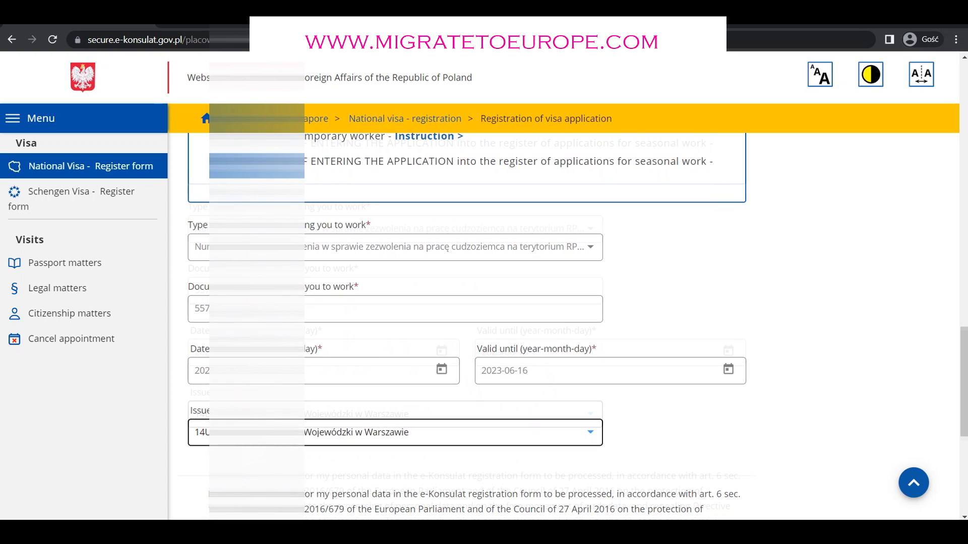
pyautogui.click(193, 437)
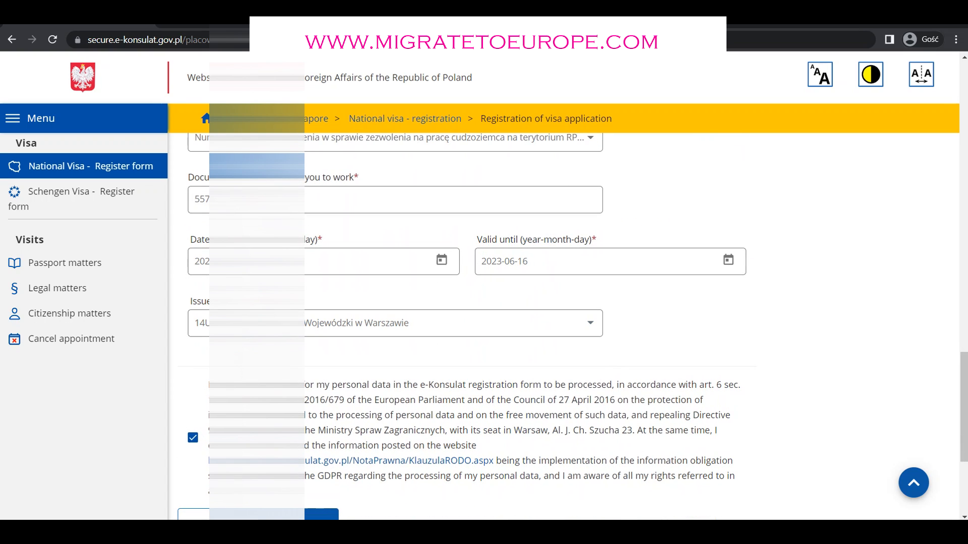
pyautogui.scroll(2, 483, 322)
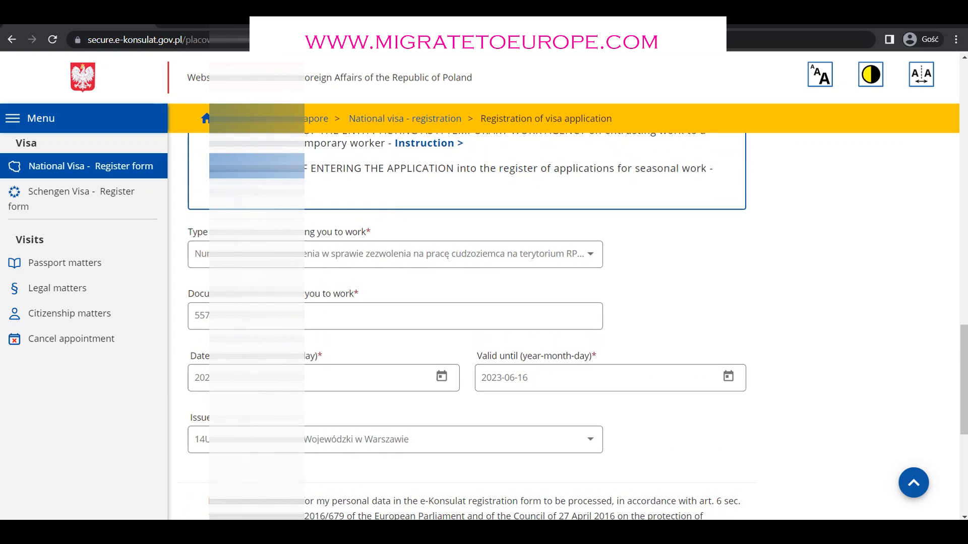
pyautogui.scroll(1, 484, 323)
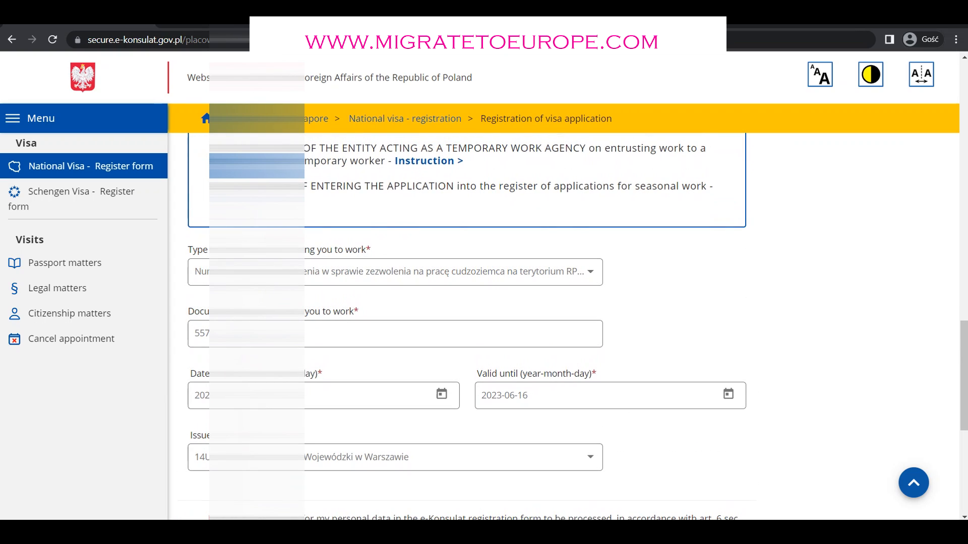
pyautogui.scroll(-5, 484, 323)
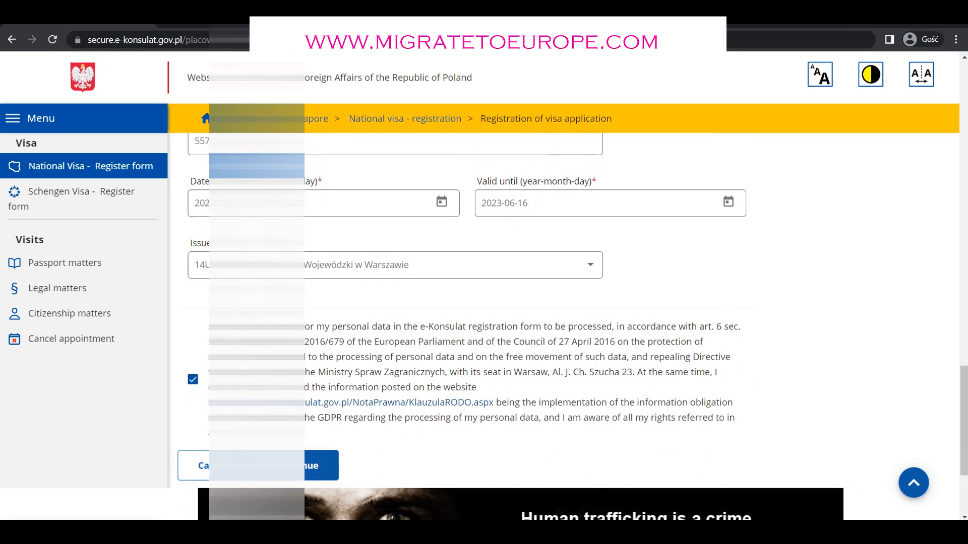
pyautogui.click(303, 413)
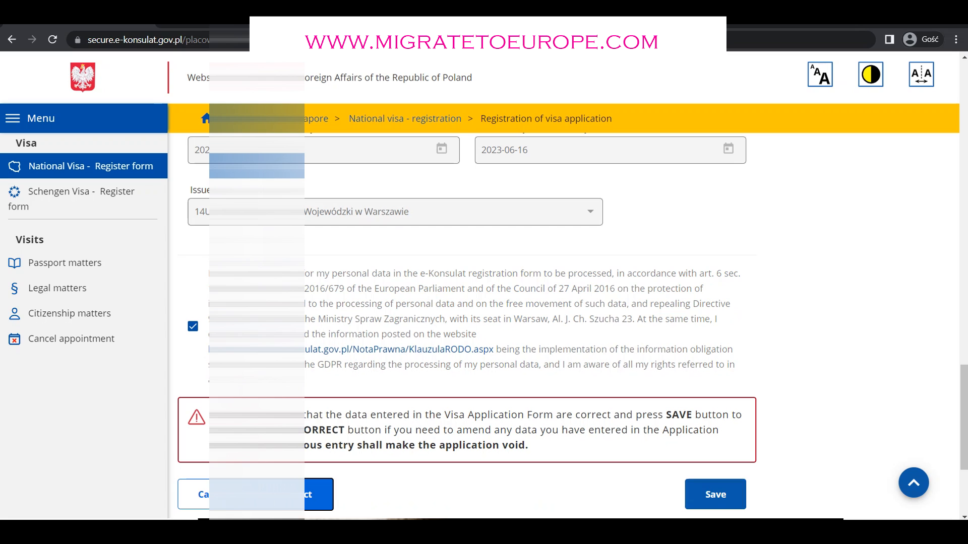
pyautogui.click(716, 494)
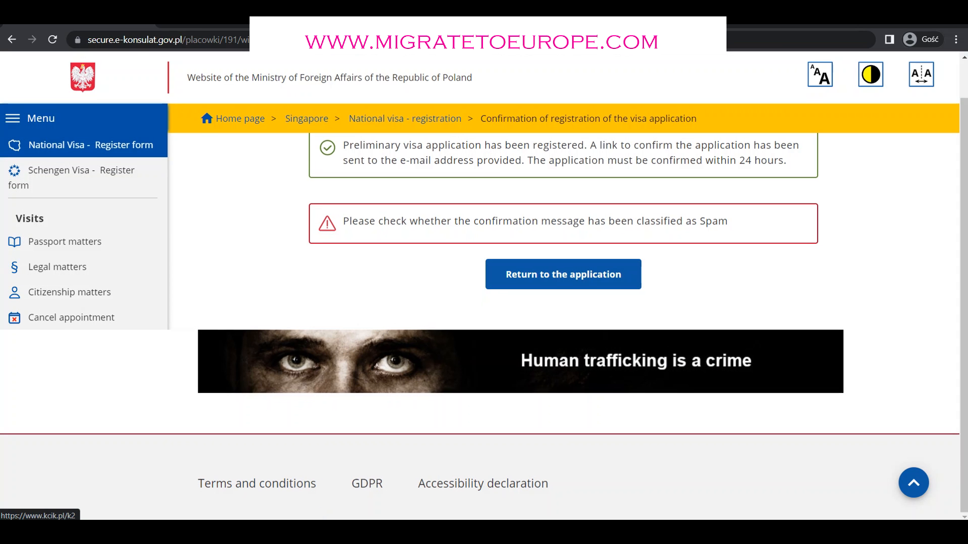
# Scroll back up the registration confirmation page
pyautogui.scroll(1, 520, 361)
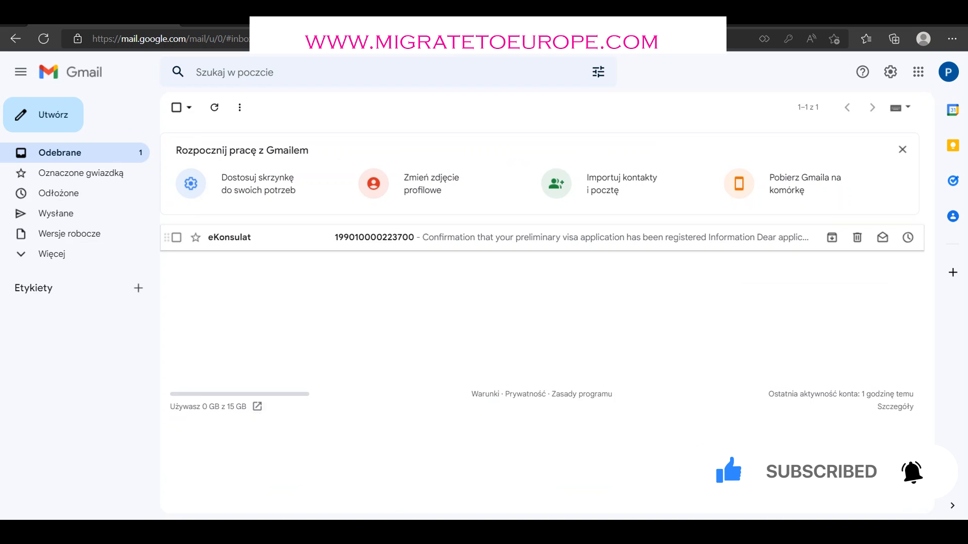
# Open the eKonsulat email in Gmail and follow its activation link
pyautogui.click(504, 237)
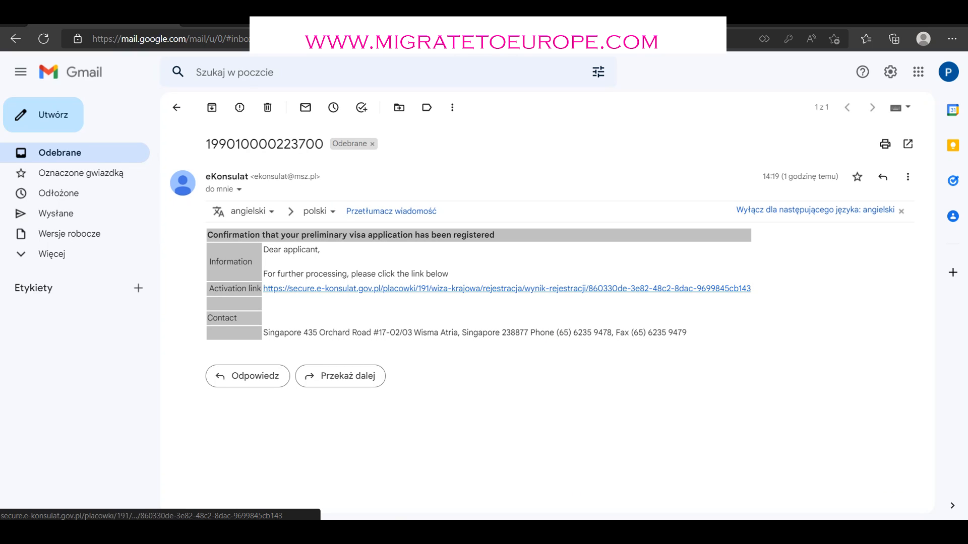
pyautogui.click(504, 289)
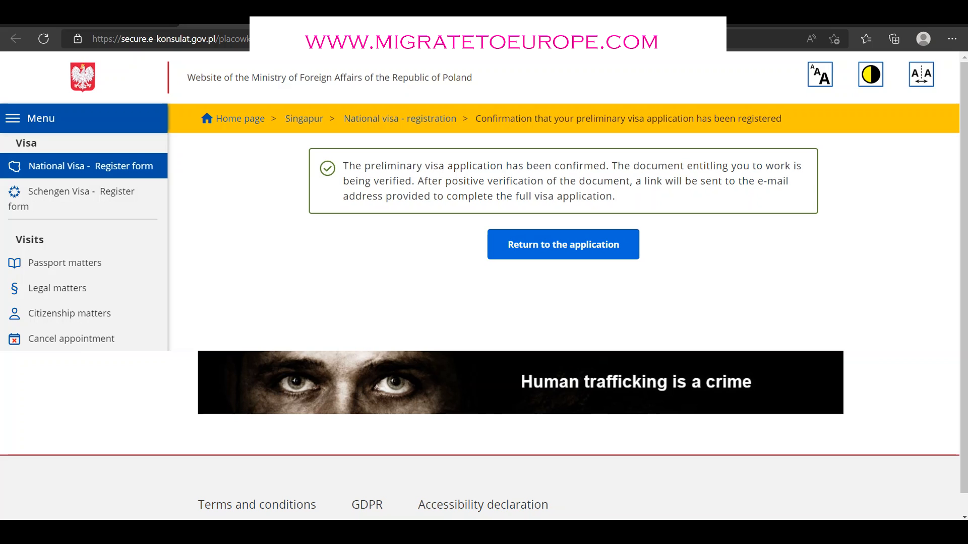
# Return from the confirmation page to the application
pyautogui.click(563, 245)
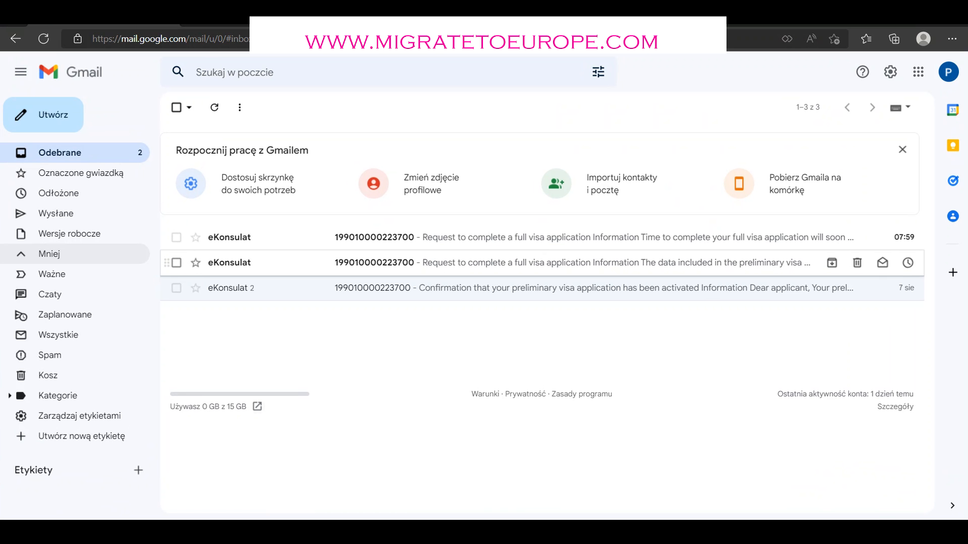
# Open the newest eKonsulat request email in Gmail and follow its Application link
pyautogui.click(504, 262)
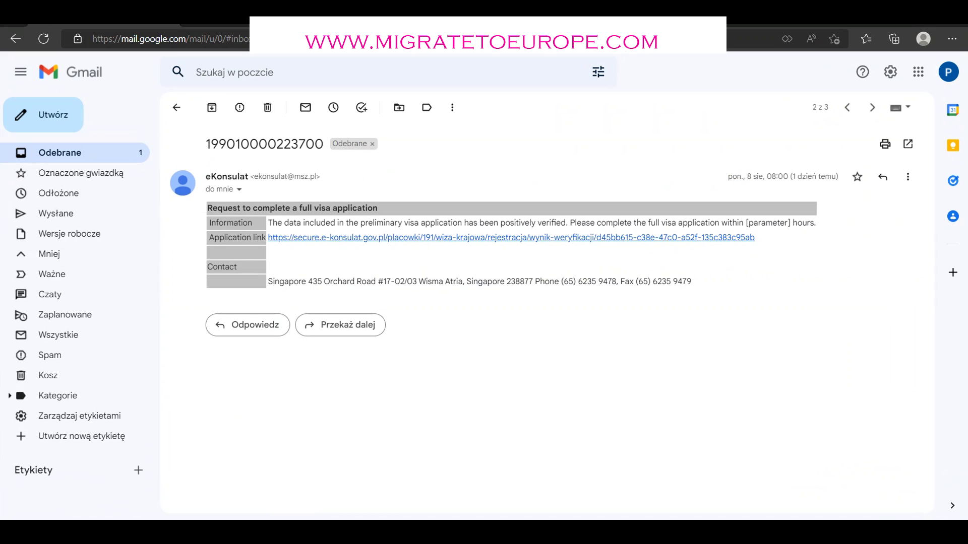
pyautogui.click(176, 108)
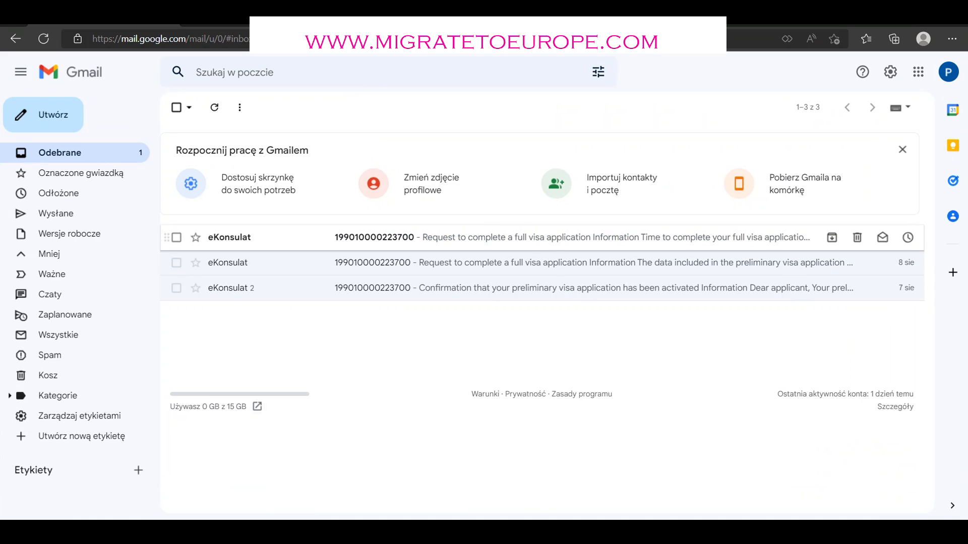
pyautogui.click(504, 237)
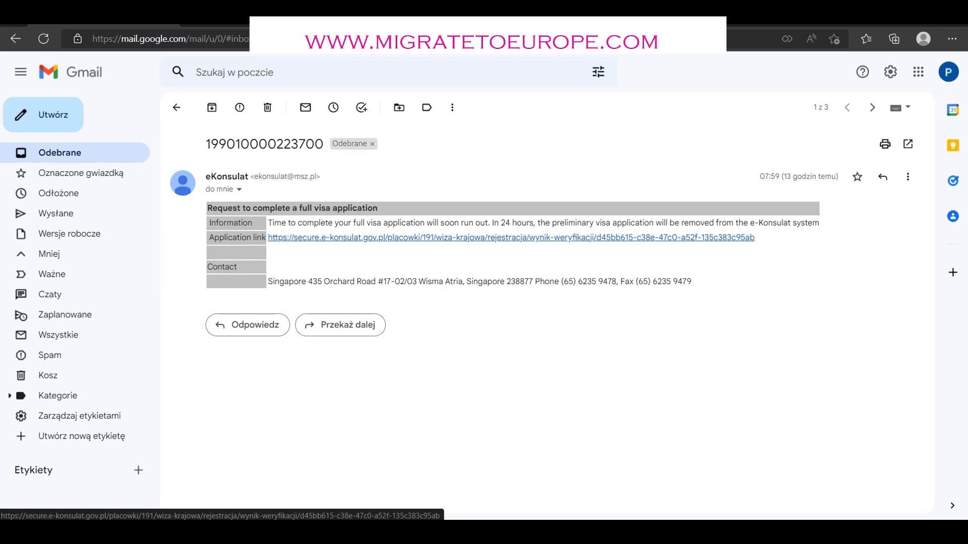
pyautogui.click(511, 237)
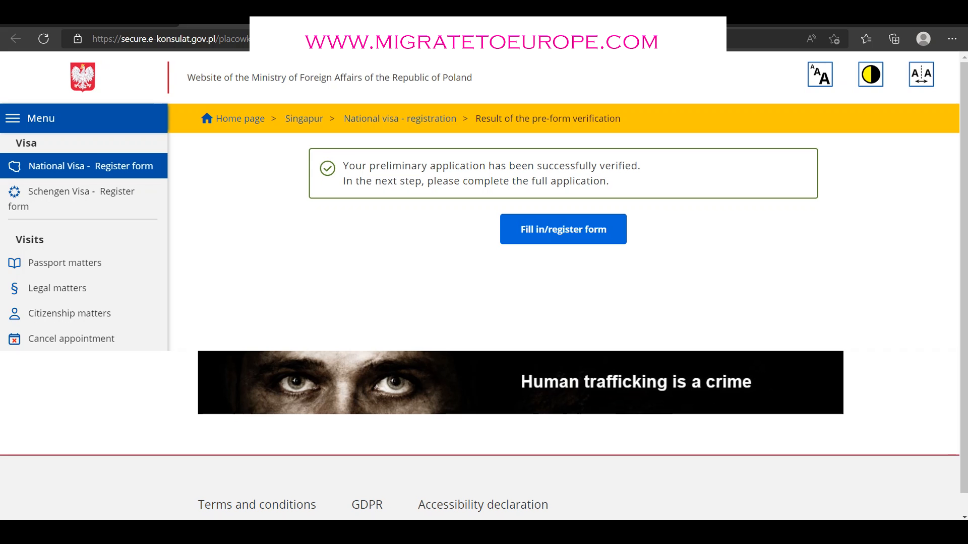
# Start the full national visa form and enter the applicant's date of birth and place of birth
pyautogui.click(563, 230)
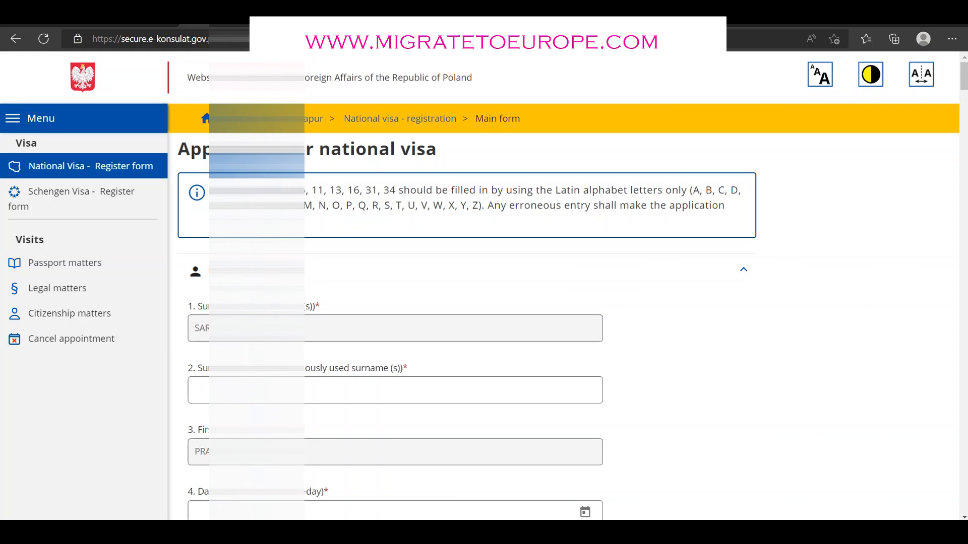
pyautogui.scroll(-2, 467, 323)
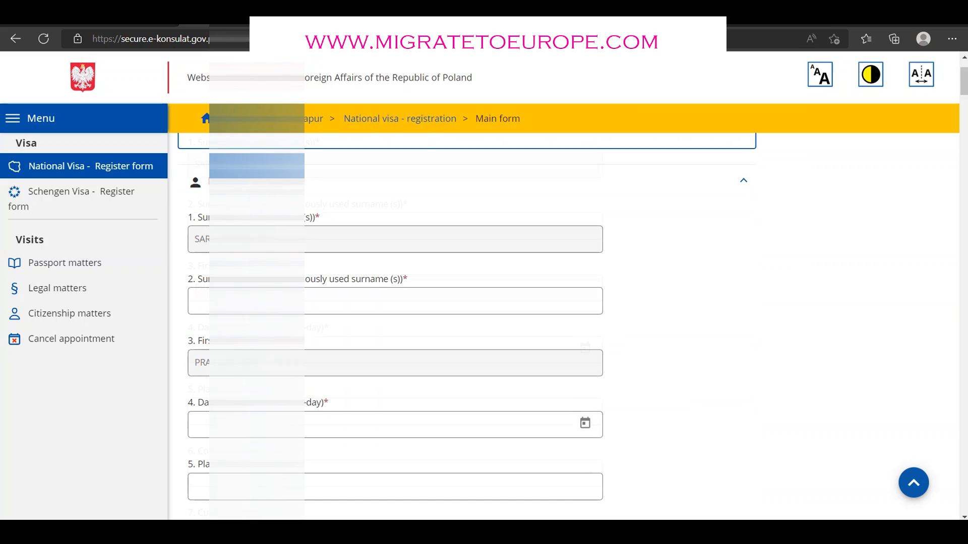
pyautogui.scroll(-2, 395, 323)
pyautogui.click(263, 337)
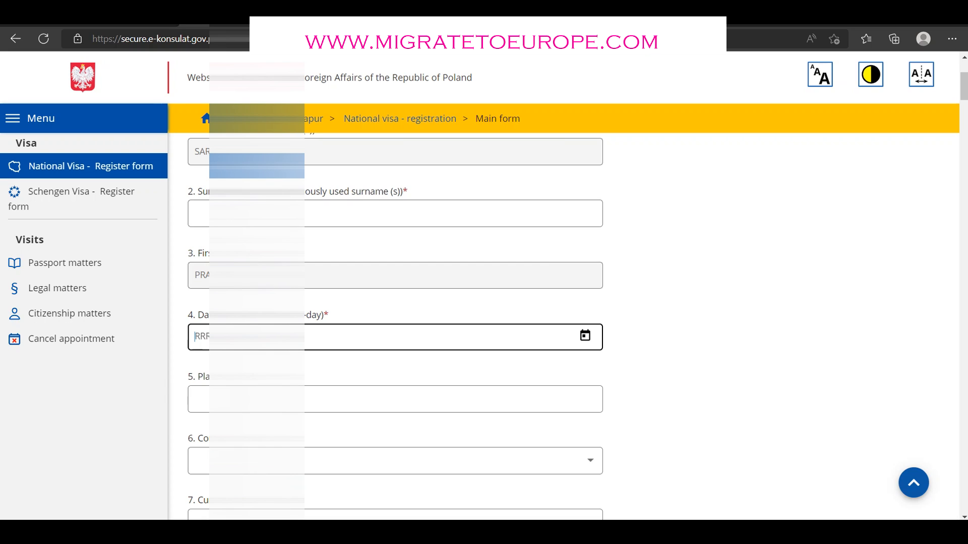
pyautogui.write('198')
pyautogui.click(242, 399)
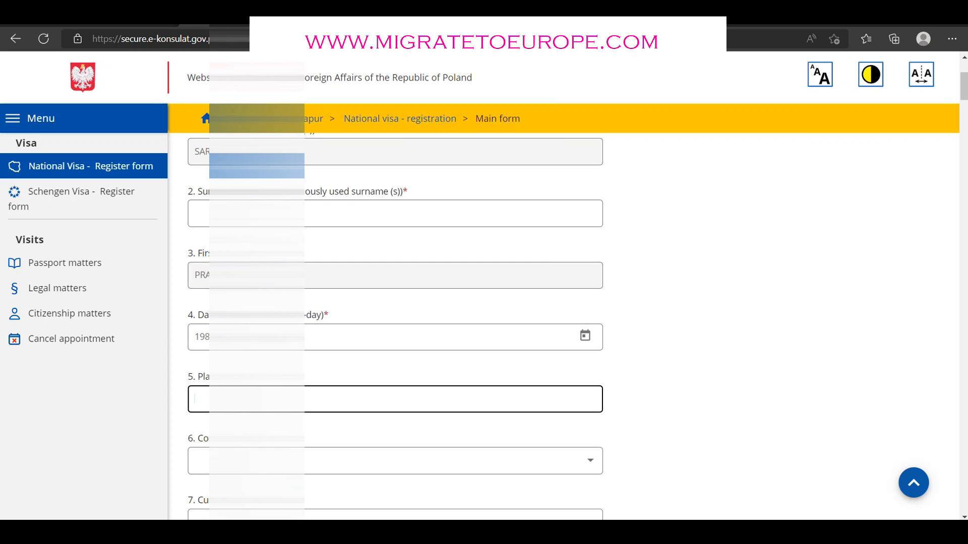
pyautogui.write('TAN')
# Choose the countries for fields 6 and 7 from their dropdown lists
pyautogui.click(395, 456)
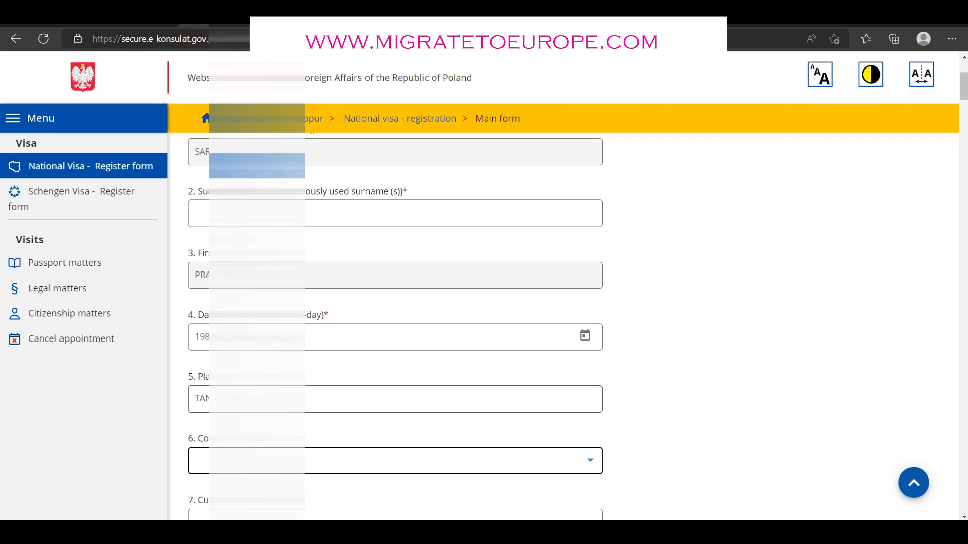
pyautogui.scroll(-7, 396, 423)
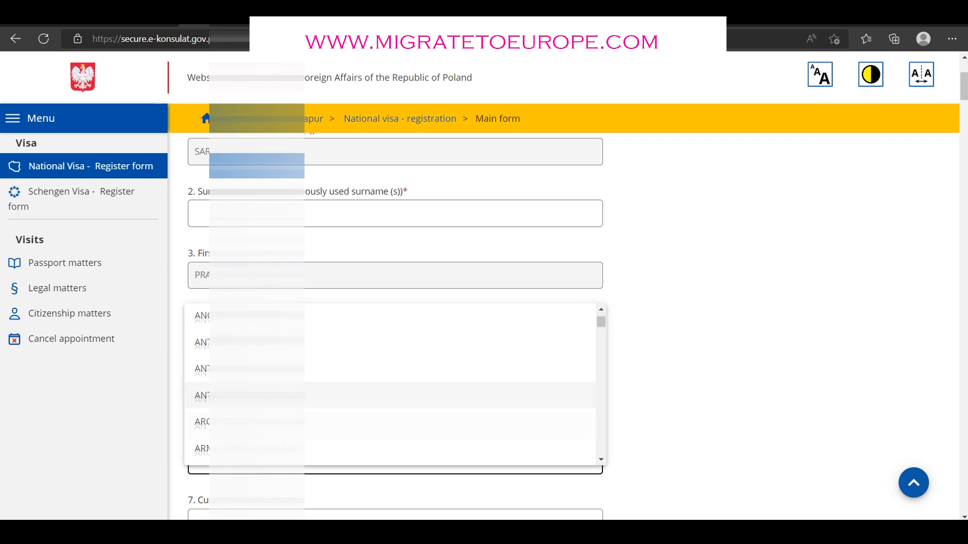
pyautogui.click(323, 352)
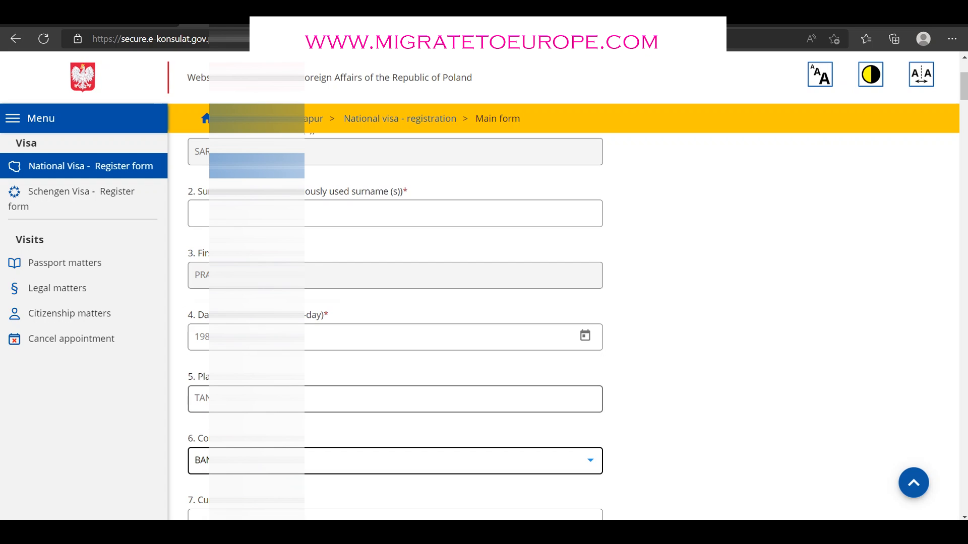
pyautogui.scroll(-4, 395, 328)
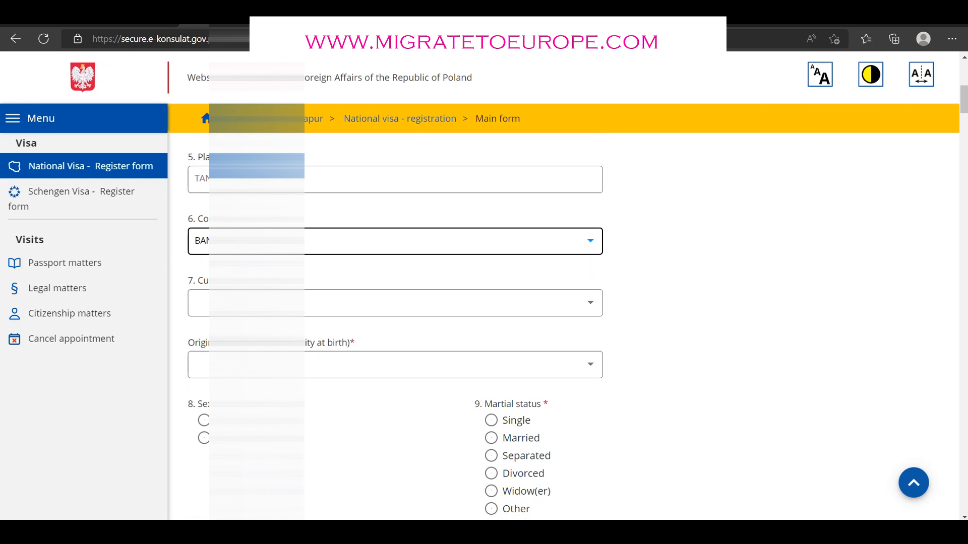
pyautogui.click(395, 303)
pyautogui.scroll(-4, 395, 353)
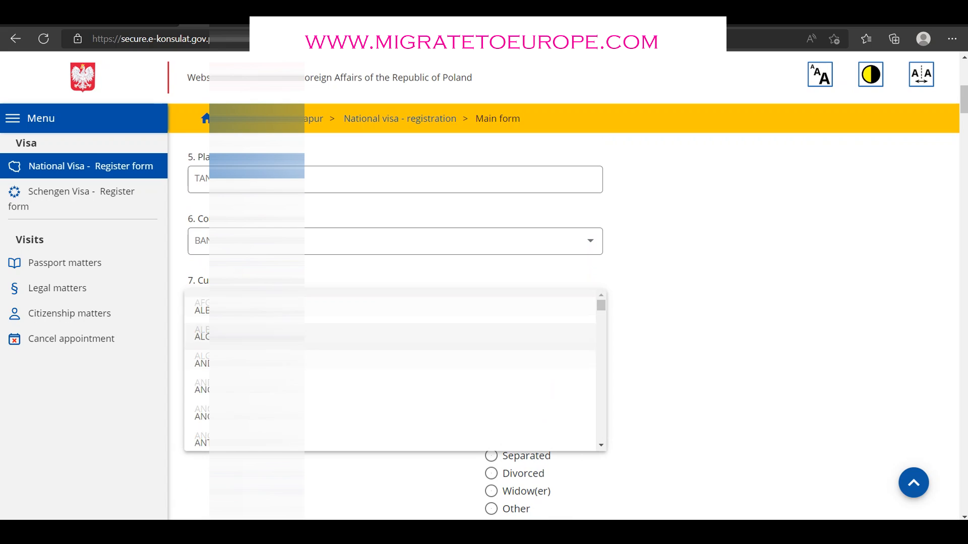
pyautogui.scroll(-5, 395, 367)
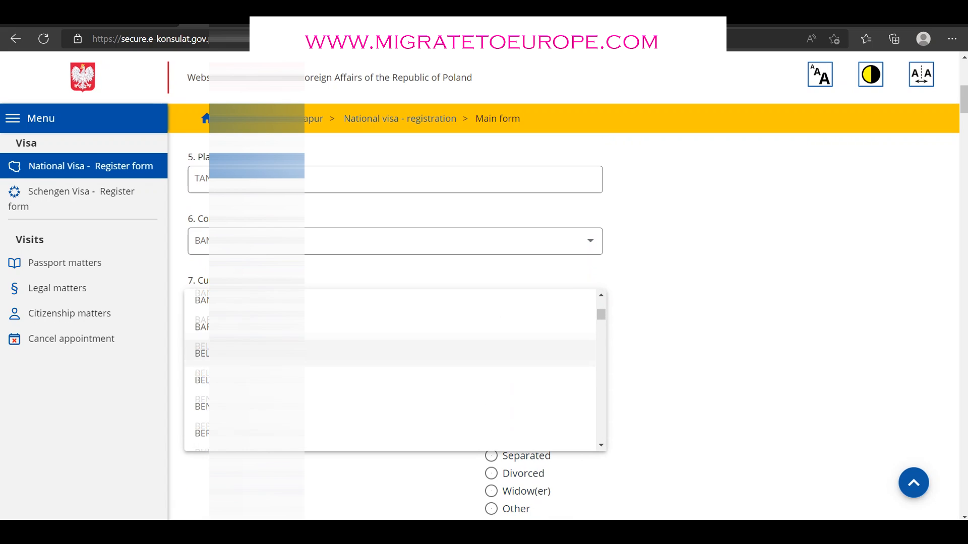
pyautogui.click(366, 313)
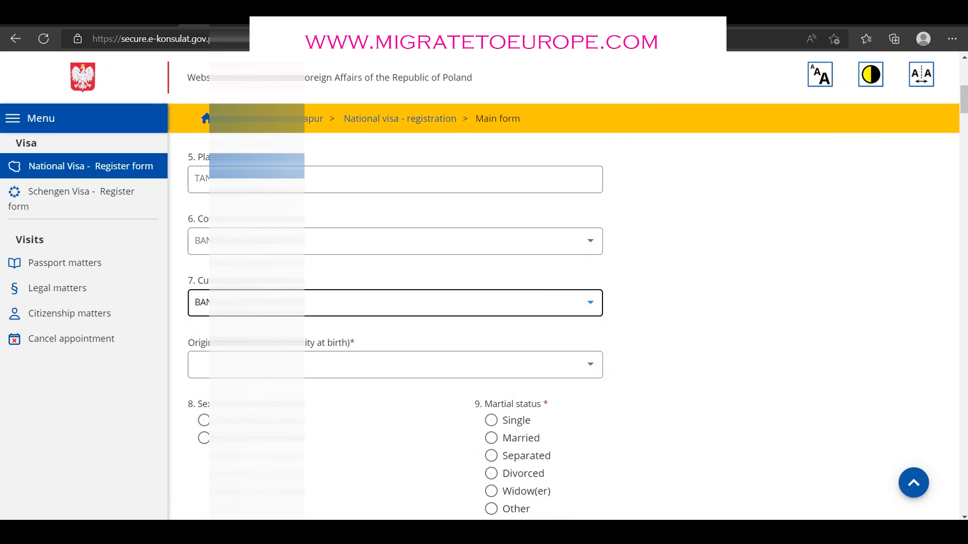
# Set the nationality at birth, sex to the first option, and marital status to Single
pyautogui.click(367, 365)
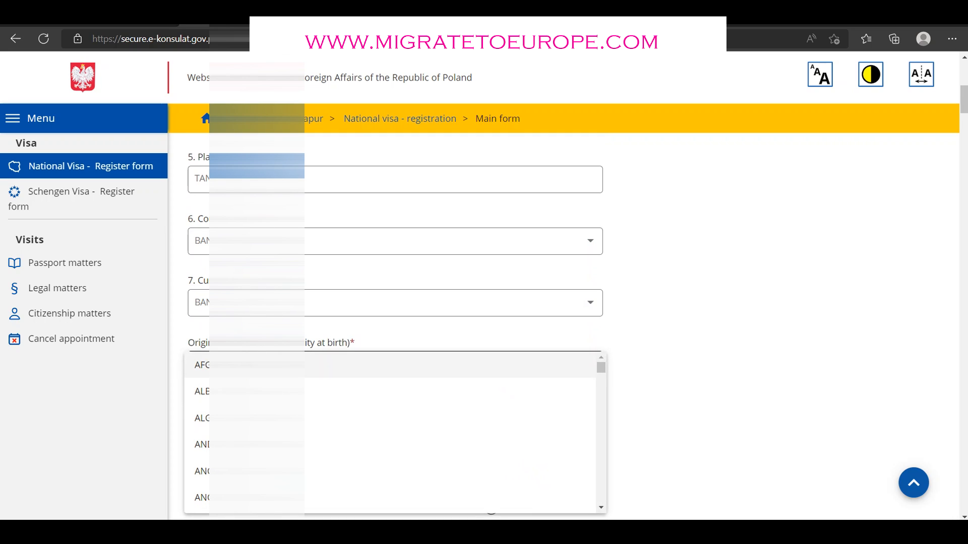
pyautogui.scroll(-1, 373, 412)
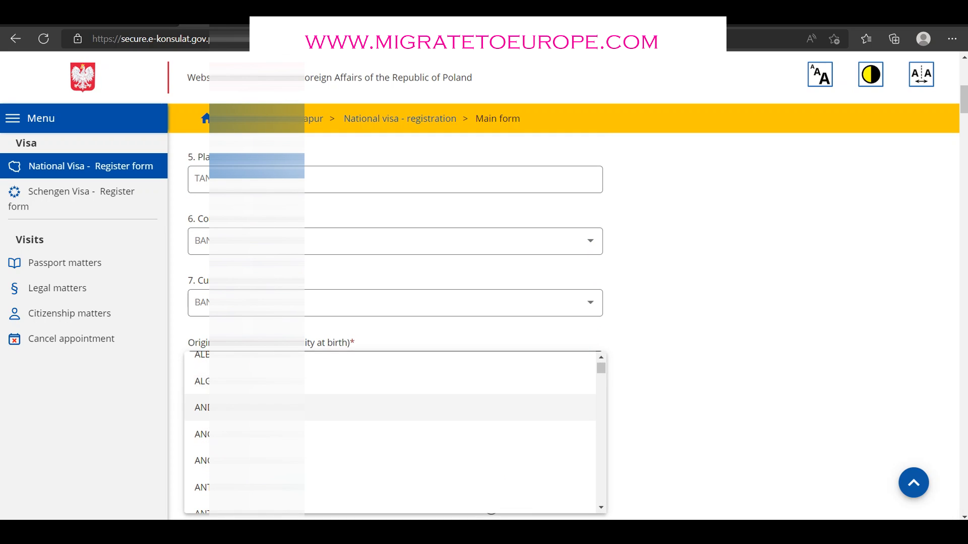
pyautogui.scroll(-5, 373, 412)
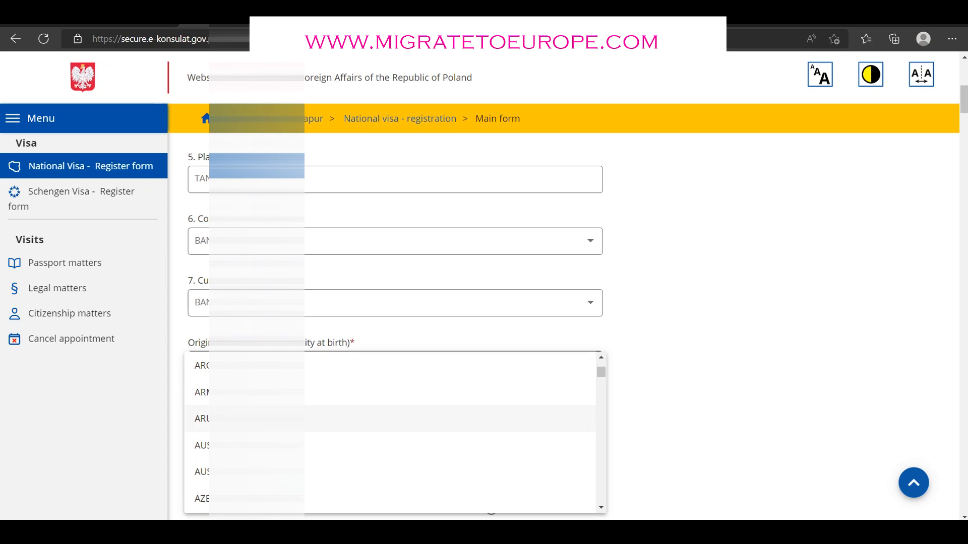
pyautogui.scroll(-2, 373, 412)
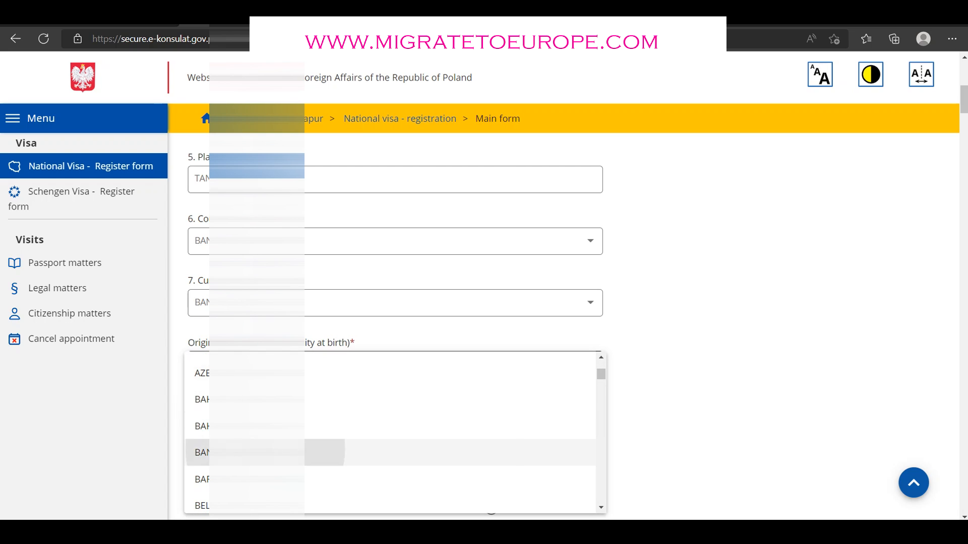
pyautogui.click(373, 451)
pyautogui.scroll(-1, 373, 413)
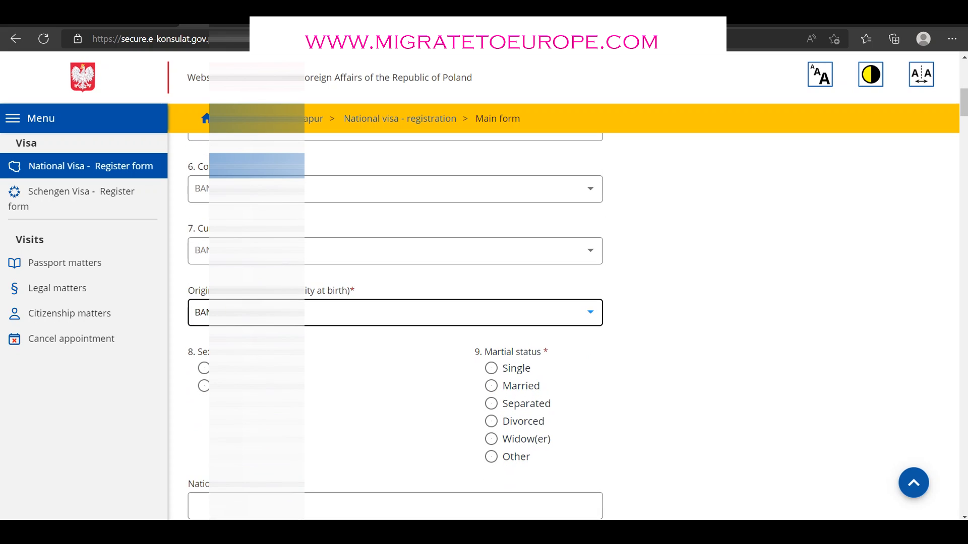
pyautogui.click(206, 368)
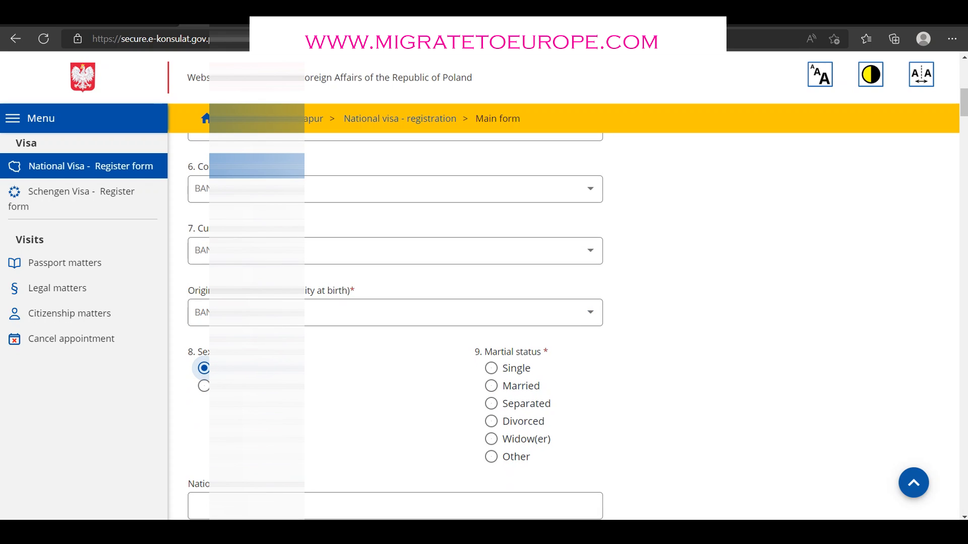
pyautogui.click(491, 368)
pyautogui.scroll(-2, 491, 368)
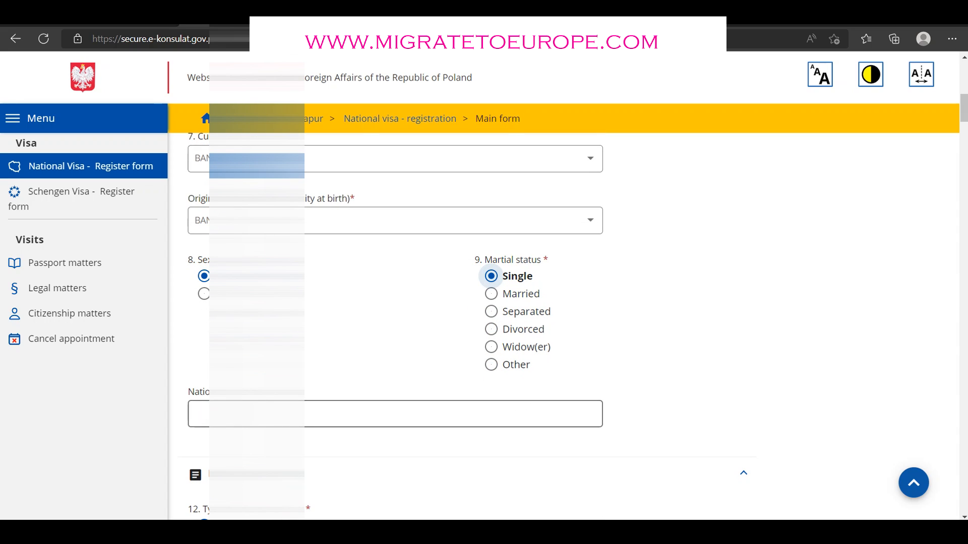
pyautogui.scroll(-4, 483, 323)
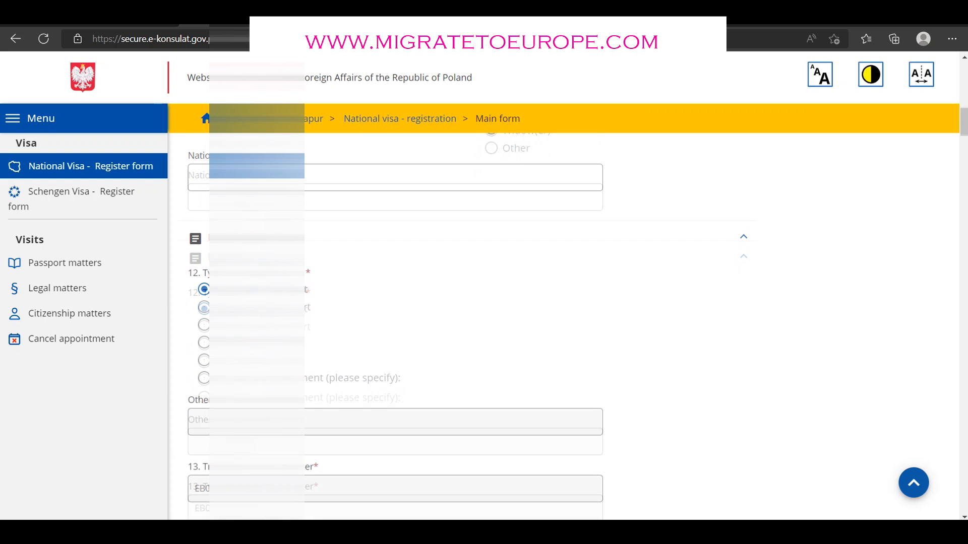
pyautogui.scroll(-1, 484, 322)
pyautogui.scroll(-3, 372, 419)
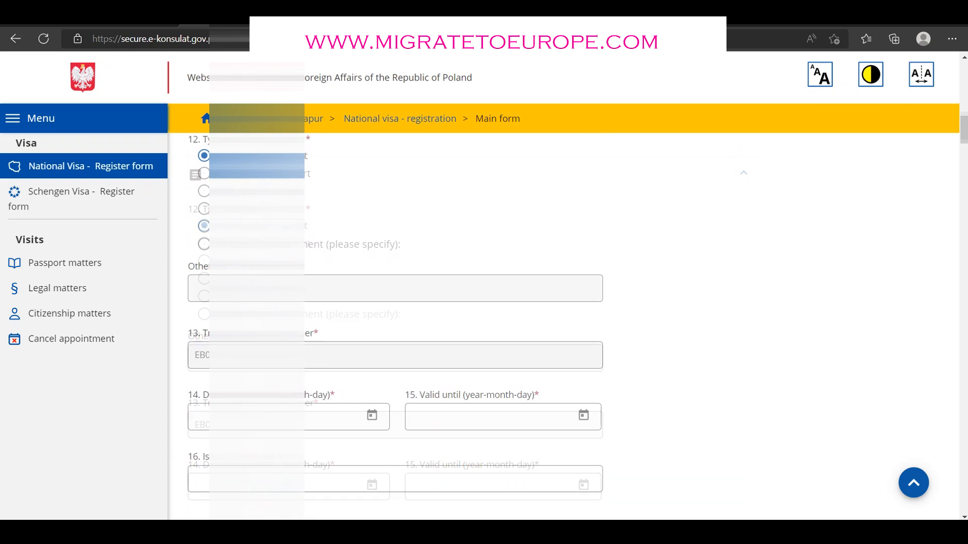
# Enter the travel document's issue date, valid-until date 2024-07-13 and issuing authority DHA
pyautogui.click(256, 363)
pyautogui.write('201')
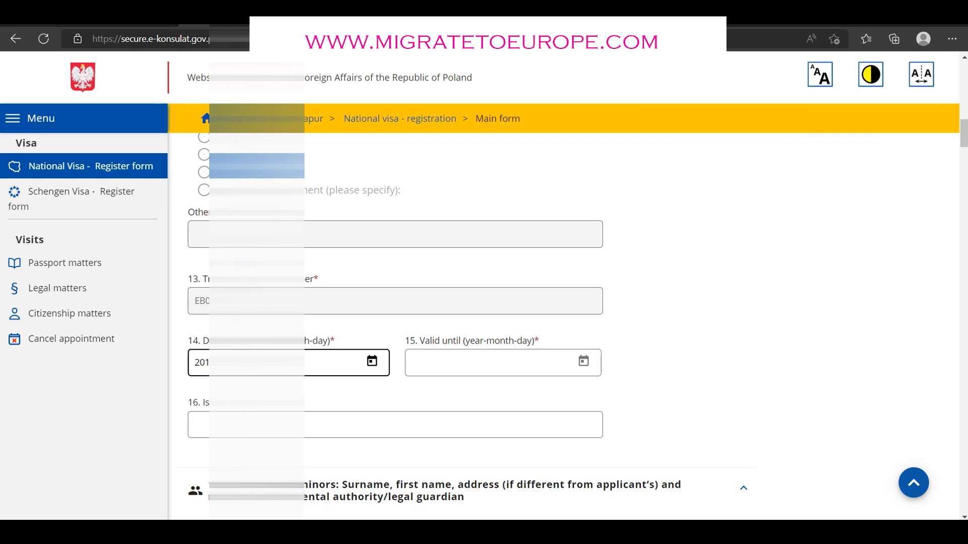
pyautogui.click(484, 363)
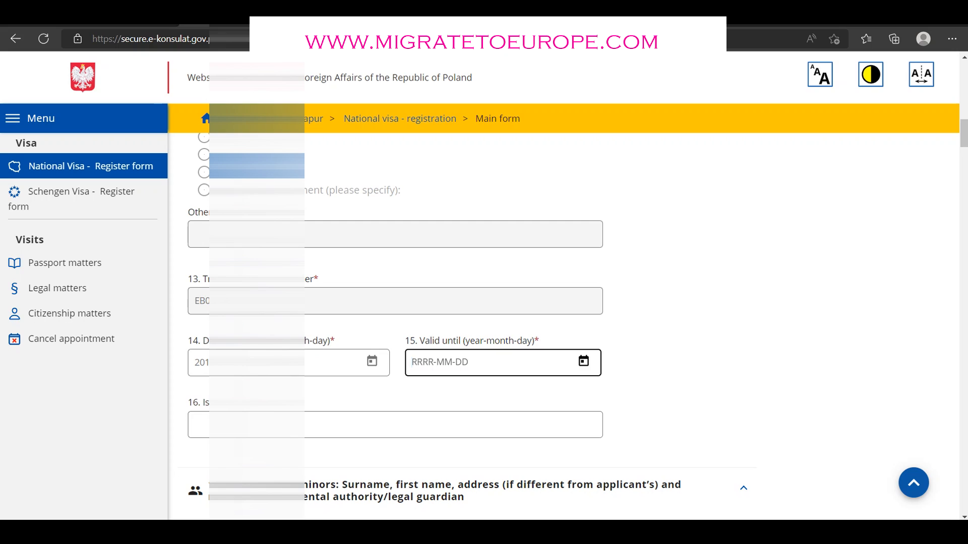
pyautogui.write('2024-07-13')
pyautogui.click(264, 425)
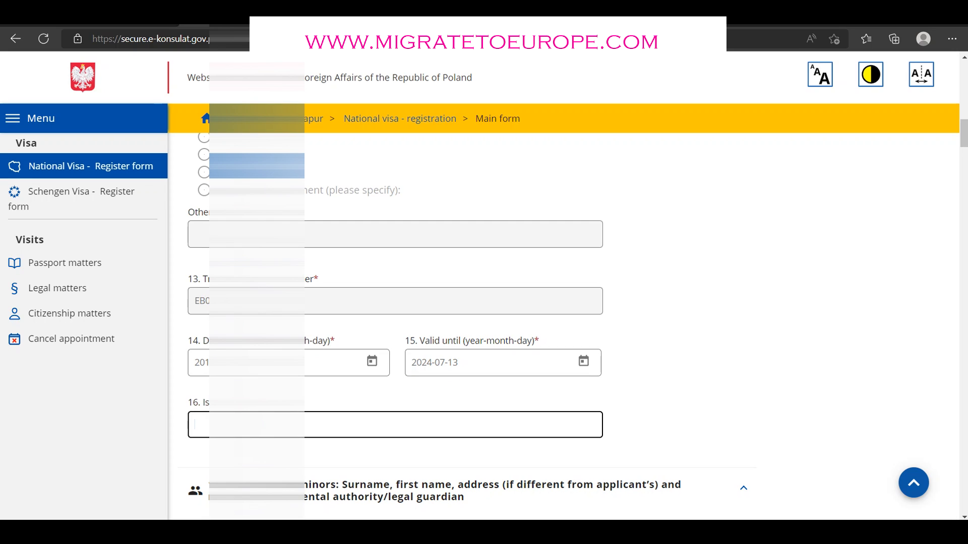
pyautogui.write('DHA')
# Tick the box marking the guardian details as not needed
pyautogui.scroll(-2, 484, 323)
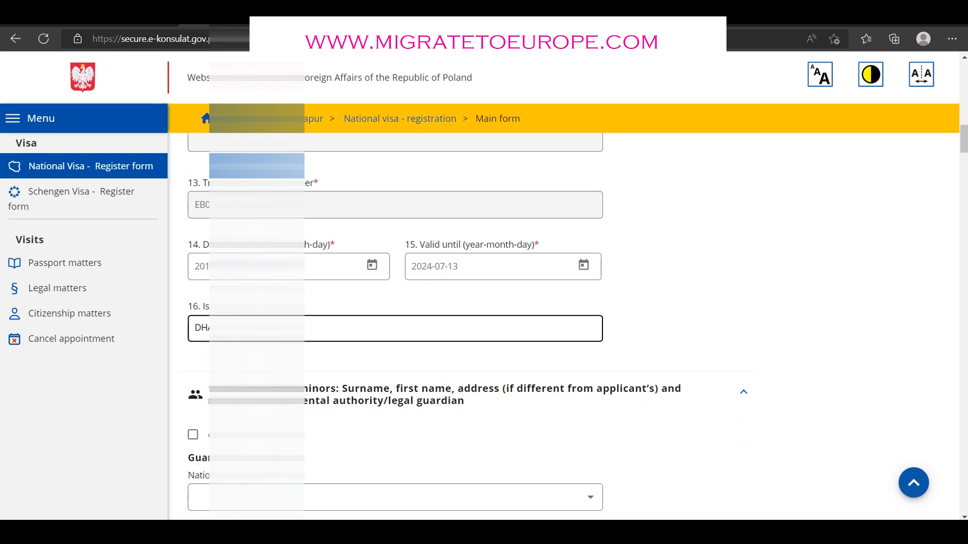
pyautogui.scroll(-1, 467, 326)
pyautogui.press('Tab')
pyautogui.press('space')
pyautogui.scroll(-2, 484, 323)
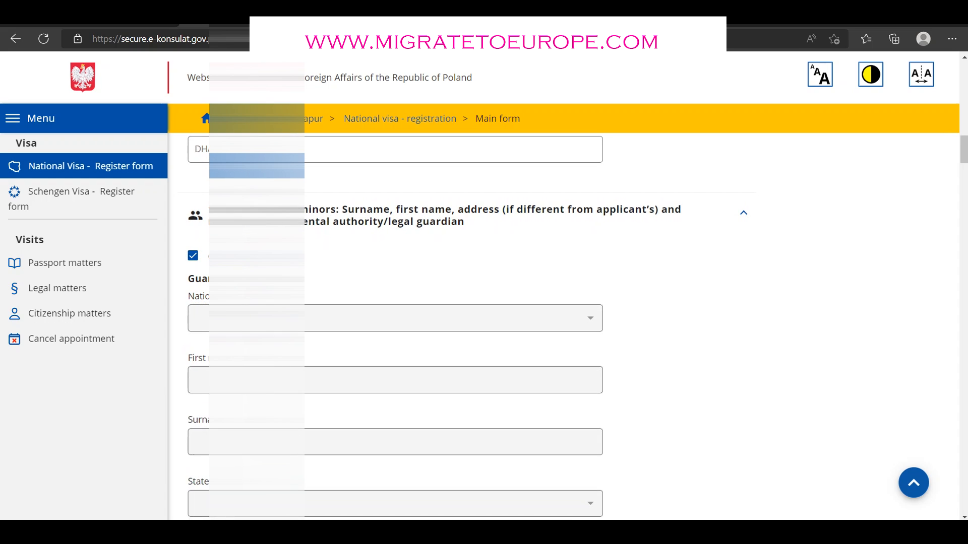
pyautogui.scroll(-4, 484, 323)
# Select SINGAPORE as the section 17 home-address country and enter the state
pyautogui.scroll(-3, 484, 323)
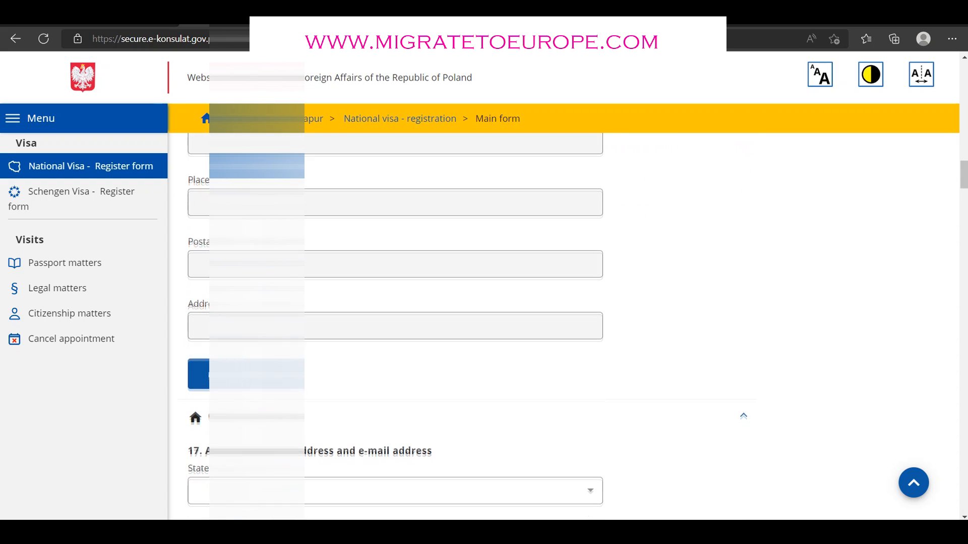
pyautogui.scroll(-2, 484, 322)
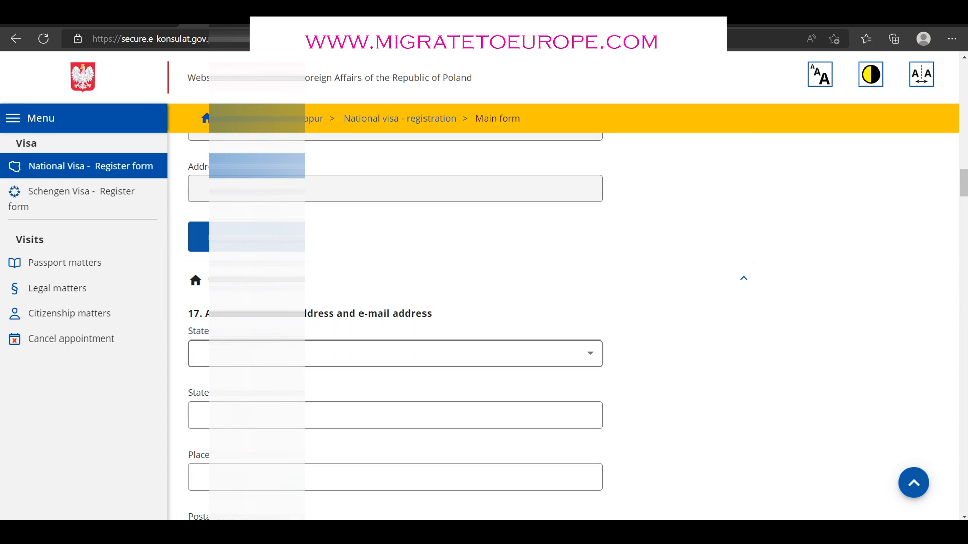
pyautogui.click(395, 353)
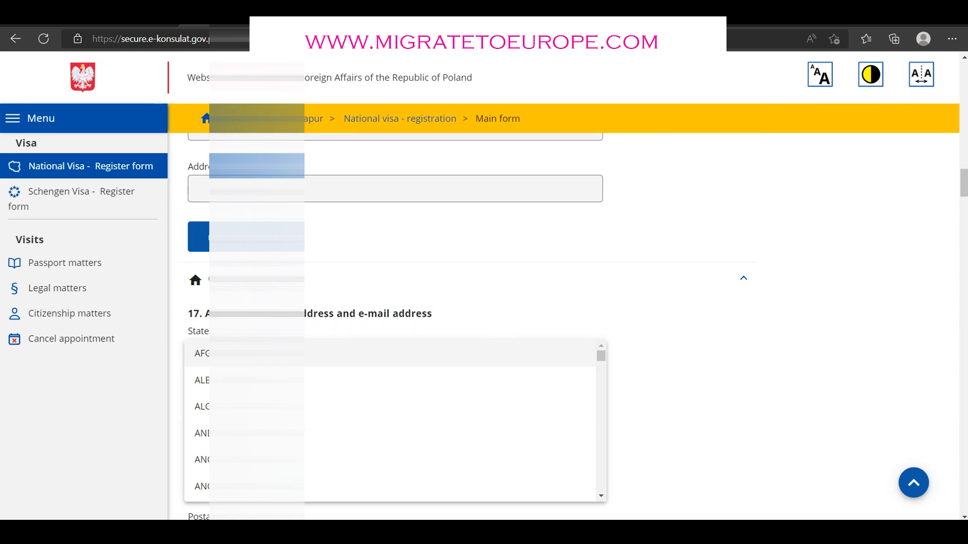
pyautogui.scroll(-15, 395, 420)
pyautogui.scroll(-15, 396, 421)
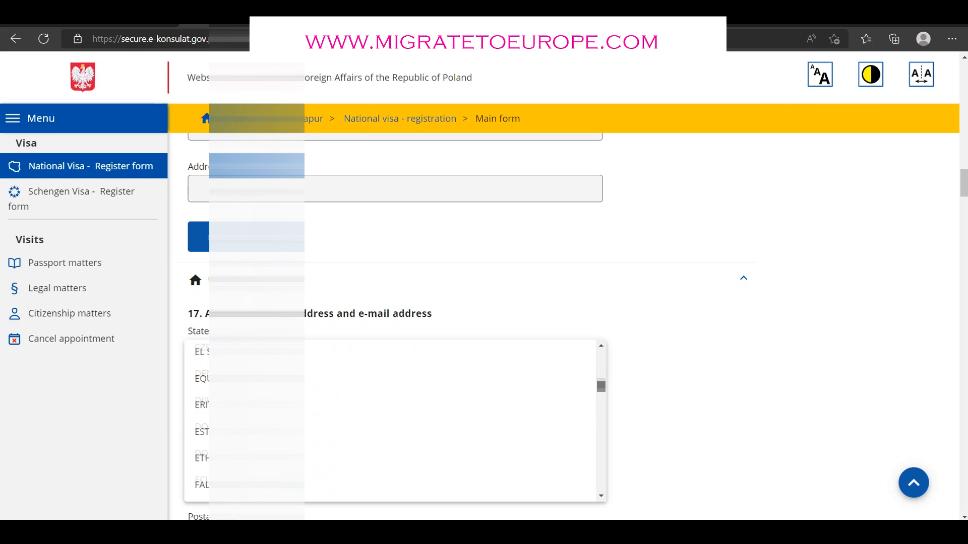
pyautogui.scroll(-15, 395, 421)
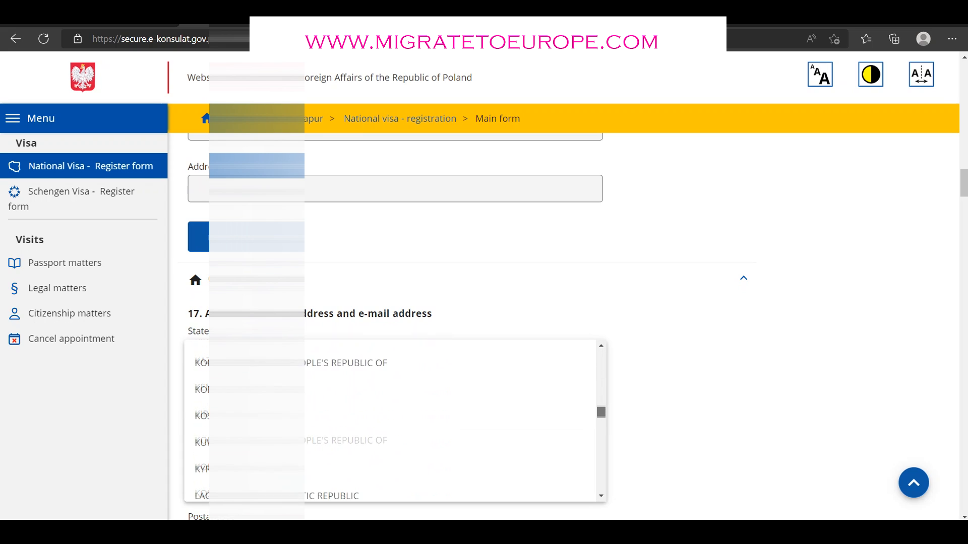
pyautogui.scroll(-15, 395, 421)
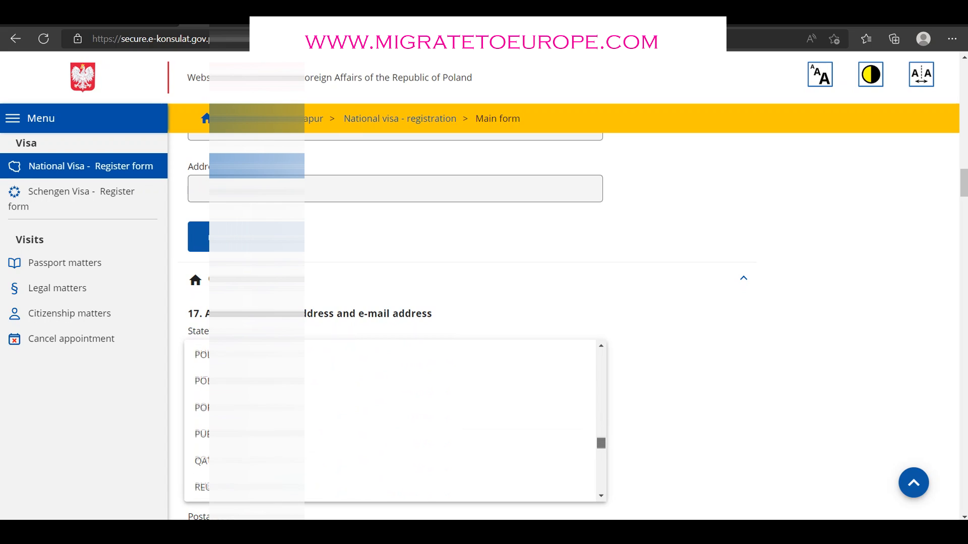
pyautogui.scroll(-5, 395, 421)
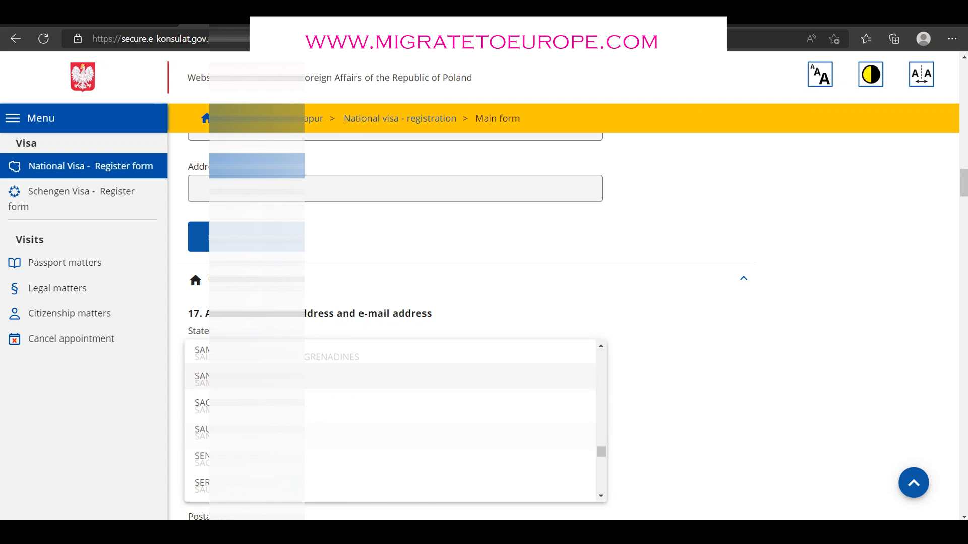
pyautogui.scroll(-2, 395, 420)
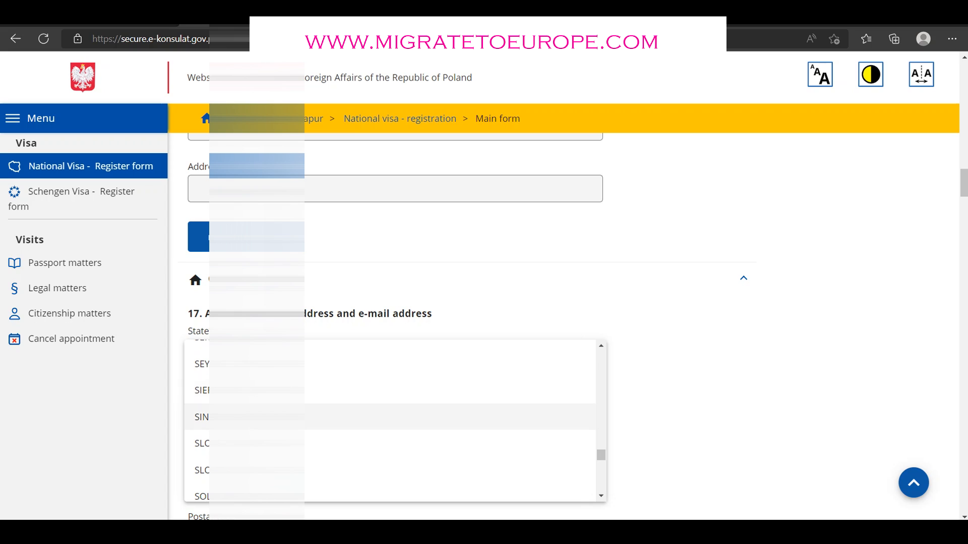
pyautogui.click(478, 417)
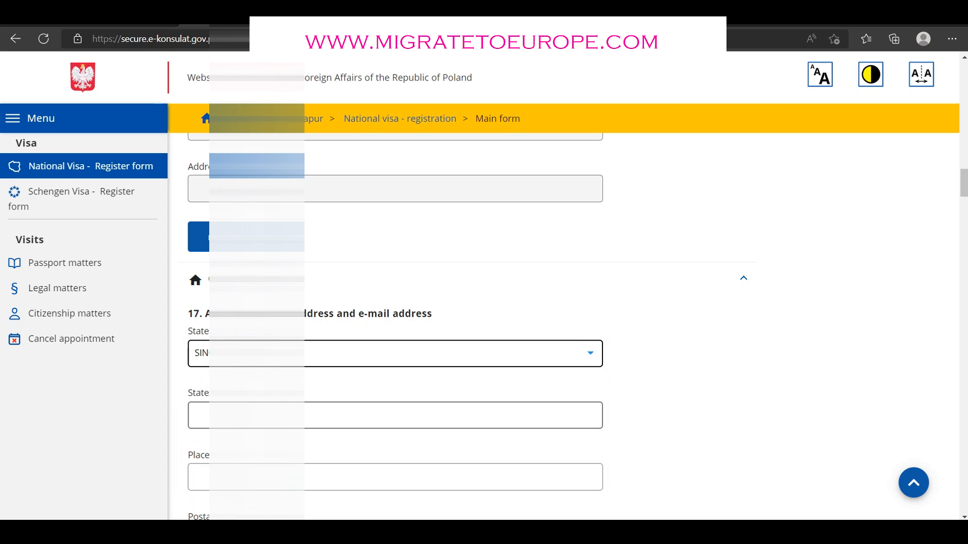
pyautogui.press('Tab')
pyautogui.write('SING')
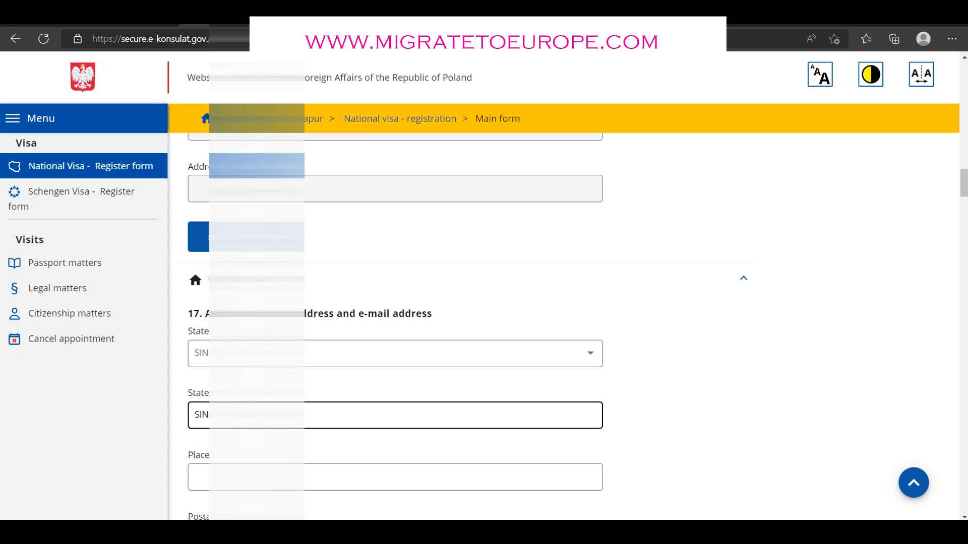
# Enter the home address's place, postal code and street address
pyautogui.press('Tab')
pyautogui.scroll(-2, 396, 328)
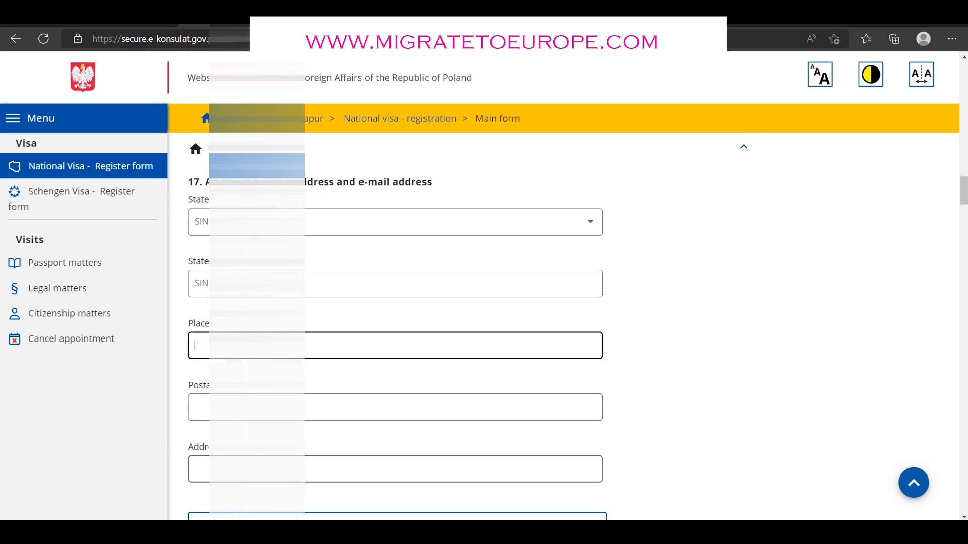
pyautogui.write('TAN')
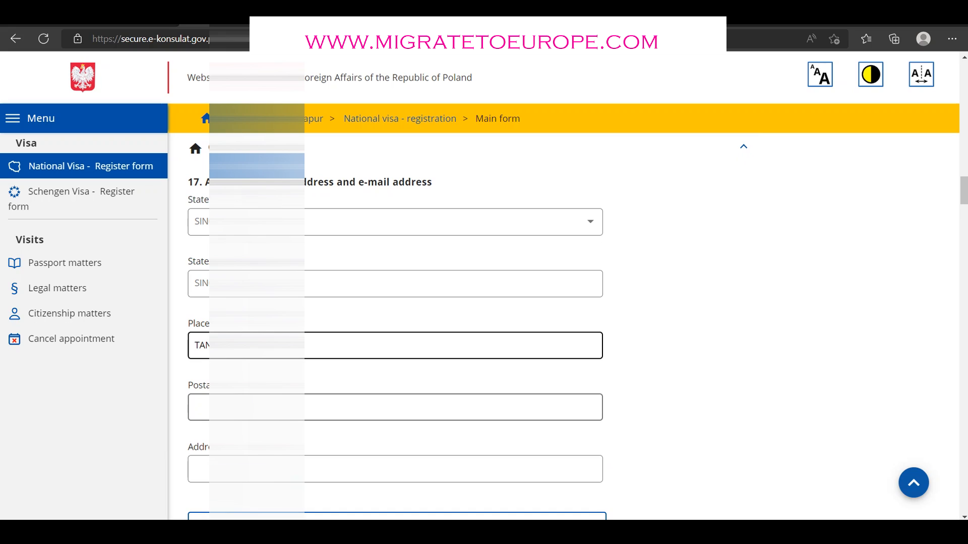
pyautogui.write('NO.')
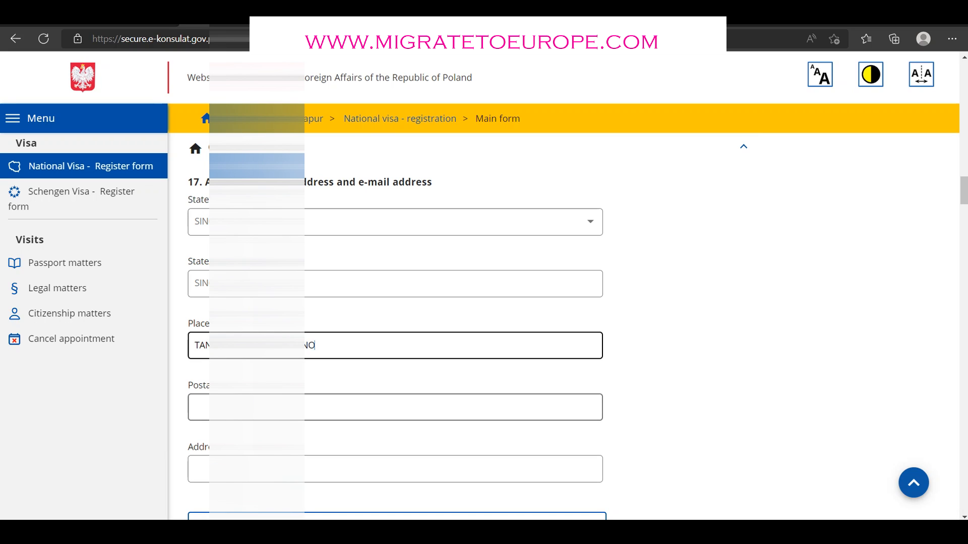
pyautogui.write(' 4-01')
pyautogui.click(265, 408)
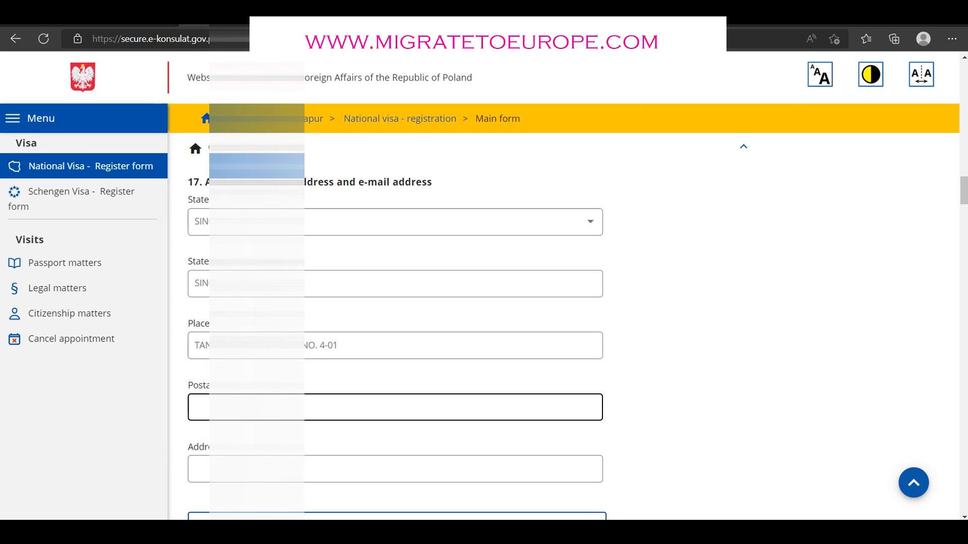
pyautogui.write('436')
pyautogui.click(263, 469)
pyautogui.scroll(-1, 263, 469)
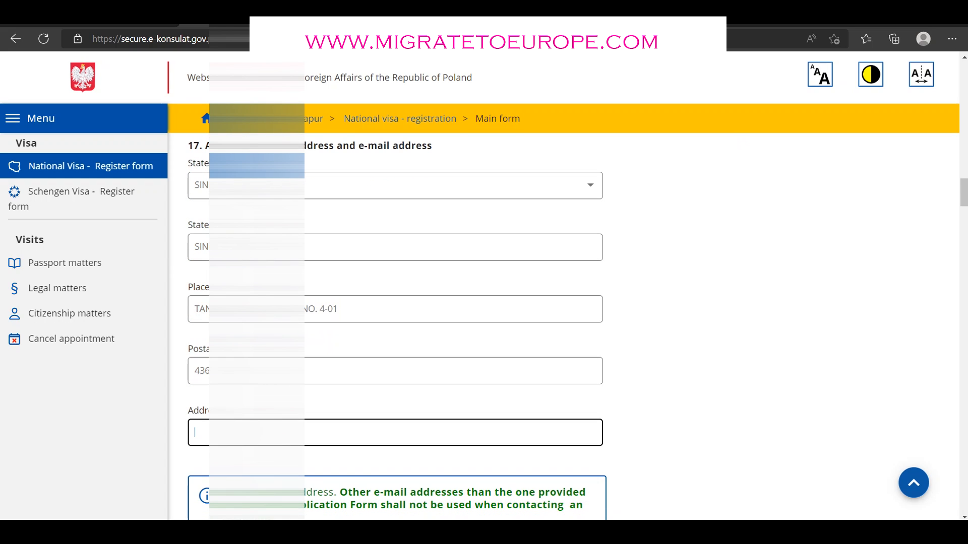
pyautogui.scroll(-1, 397, 329)
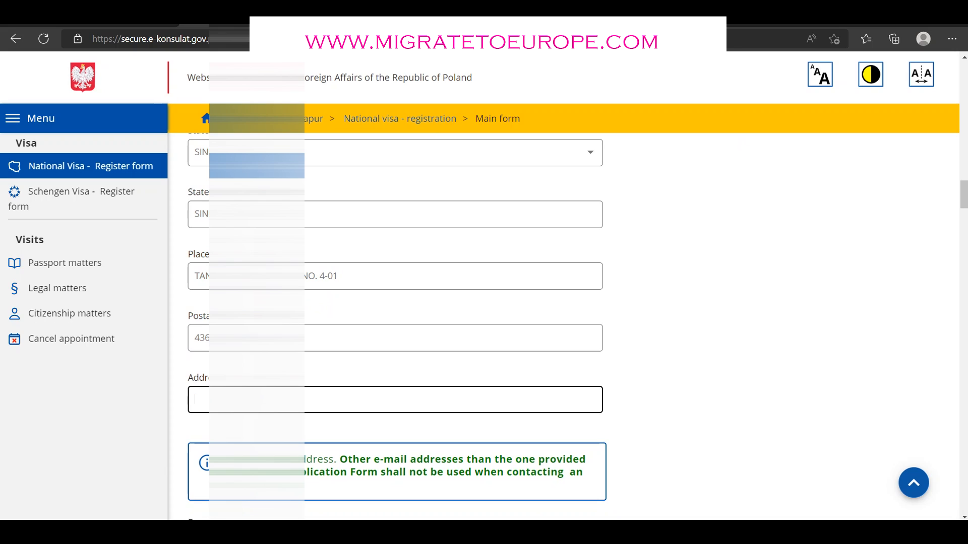
pyautogui.write('SAR')
pyautogui.scroll(-2, 396, 327)
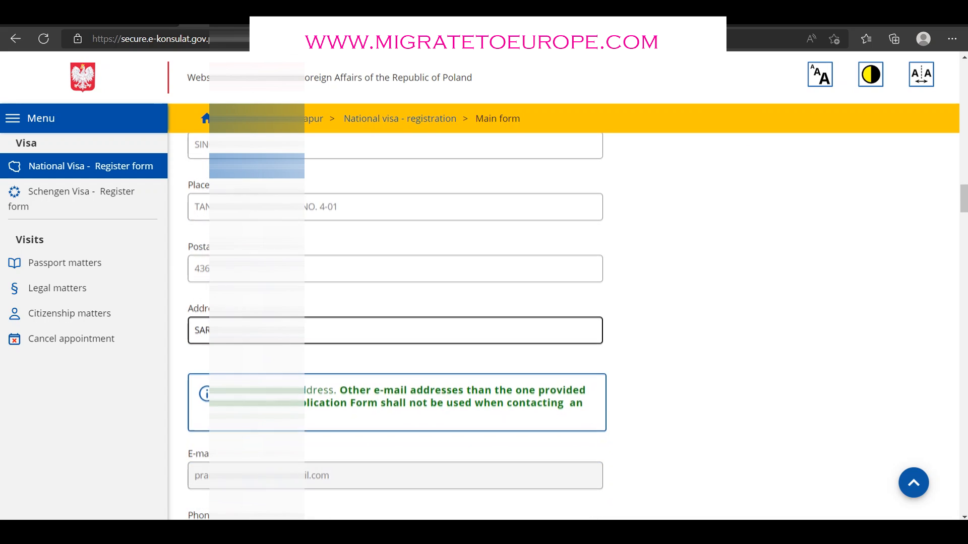
pyautogui.scroll(-3, 397, 327)
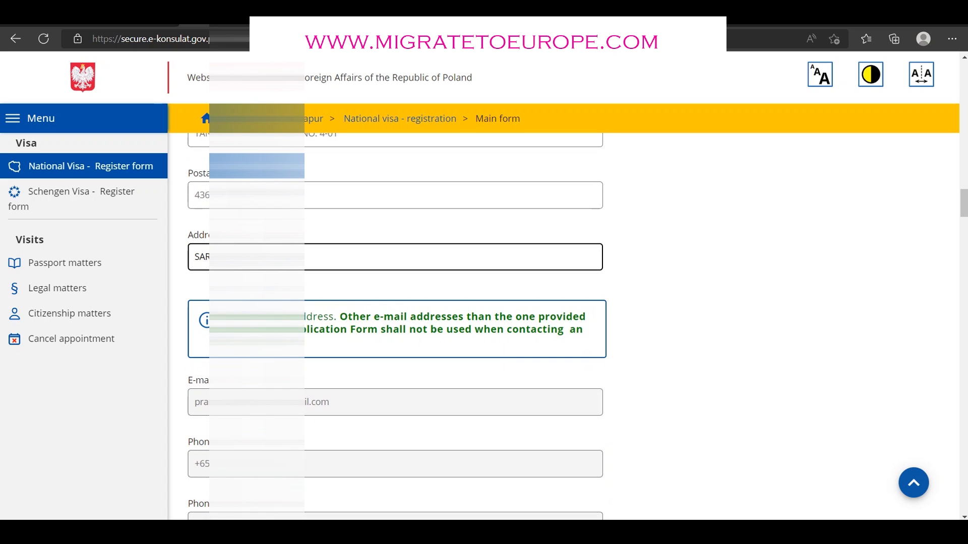
pyautogui.scroll(-4, 396, 328)
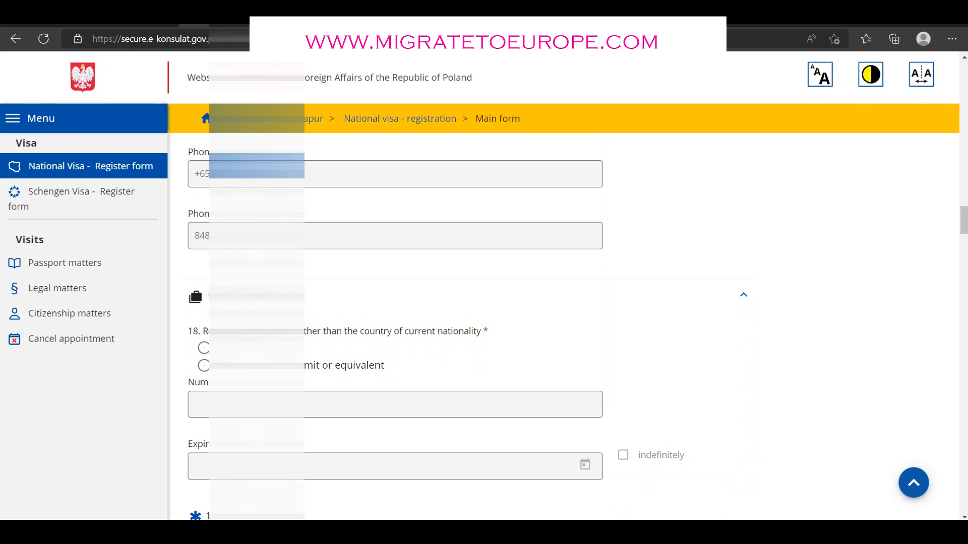
# Answer question 18 with residence permit or equivalent, entering the permit number and expiry date
pyautogui.scroll(-1, 396, 328)
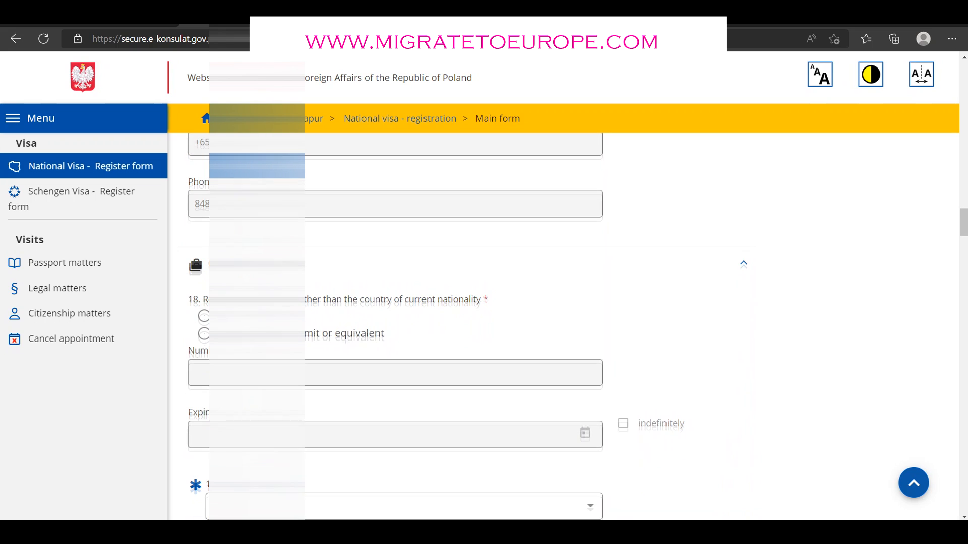
pyautogui.click(205, 333)
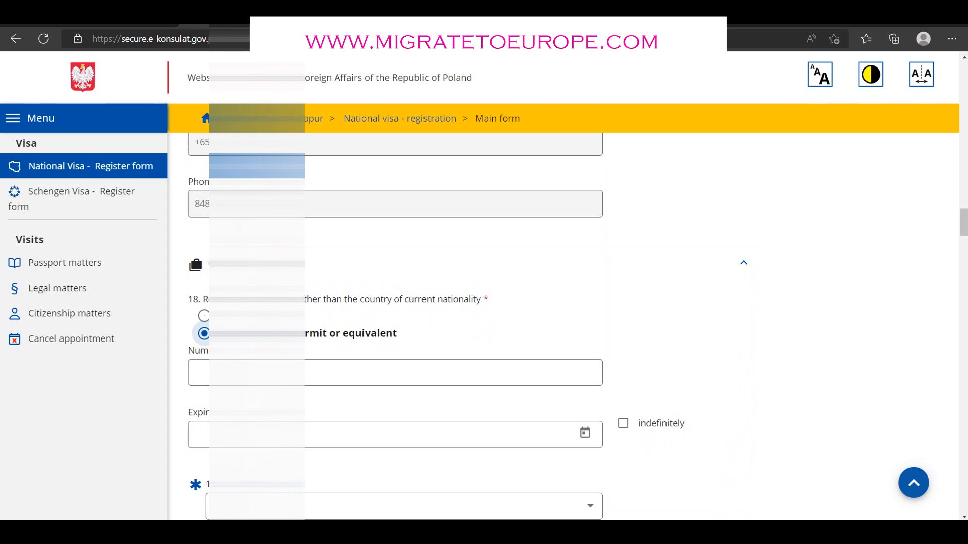
pyautogui.click(227, 373)
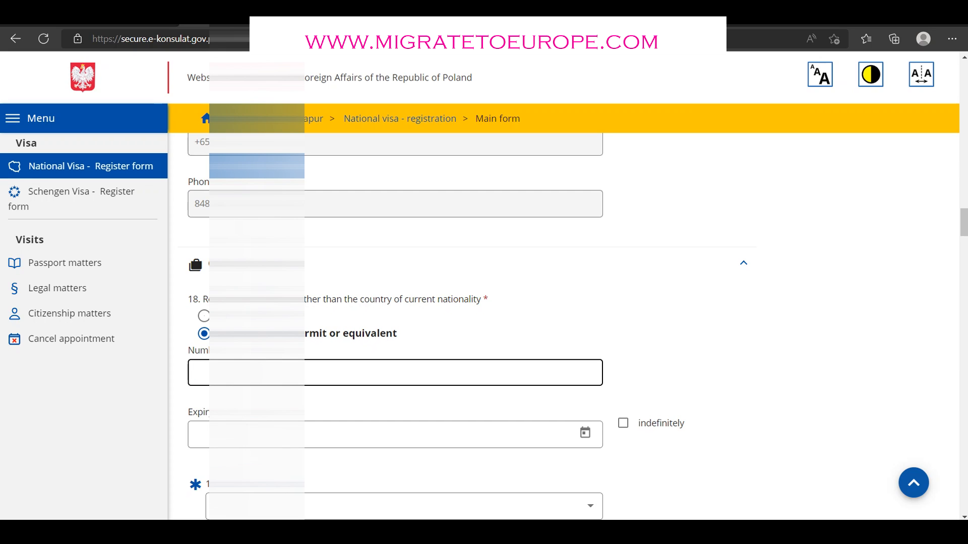
pyautogui.write('K27')
pyautogui.click(252, 434)
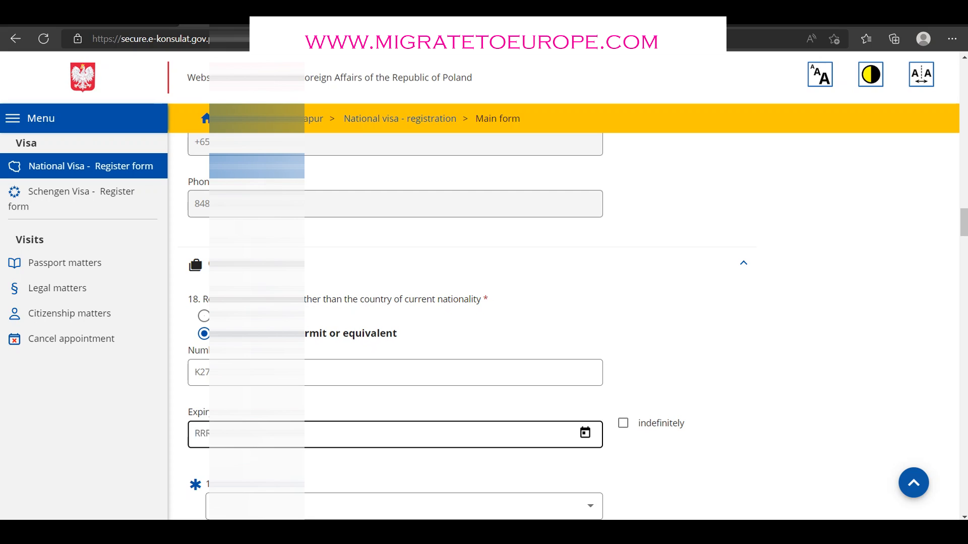
pyautogui.write('202')
pyautogui.scroll(-2, 484, 323)
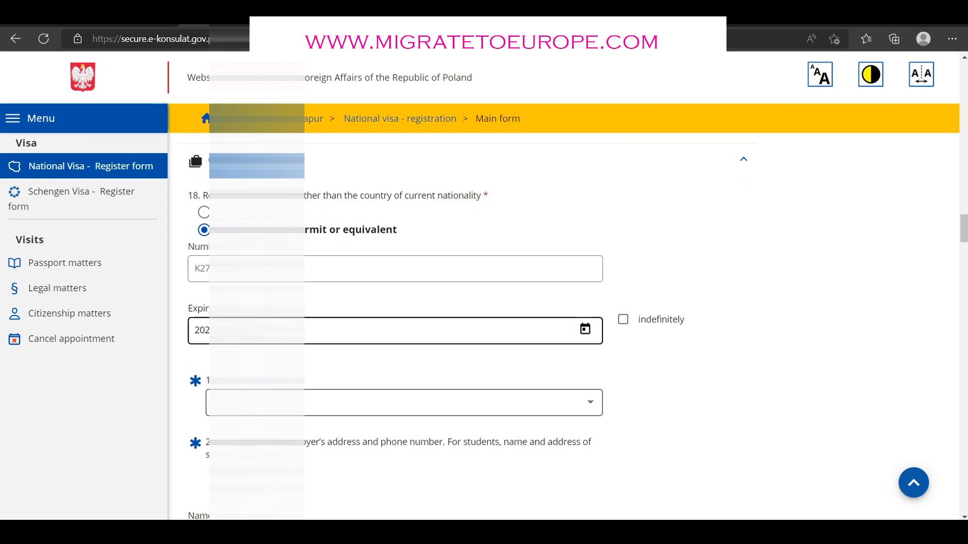
# Pick the applicant's occupation from the question 19 dropdown list
pyautogui.click(404, 403)
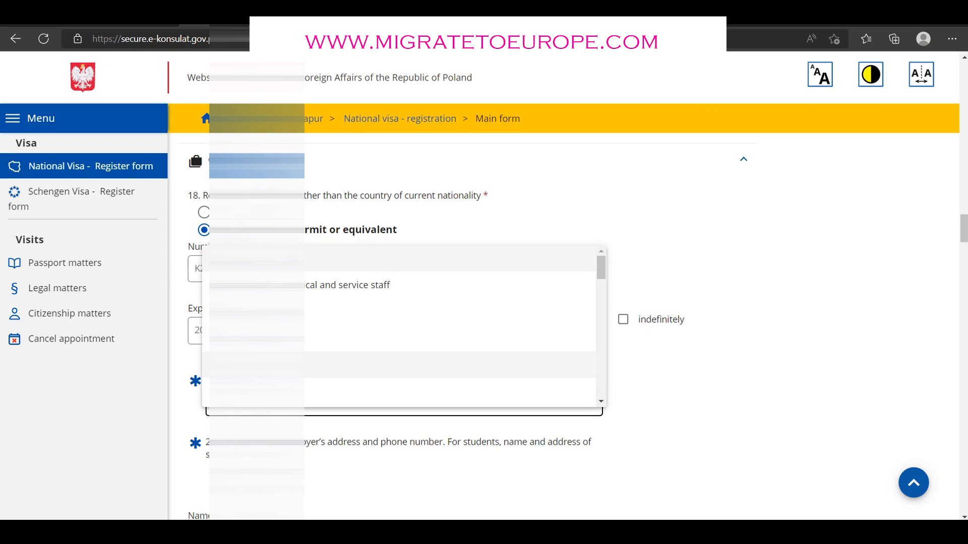
pyautogui.scroll(-3, 398, 327)
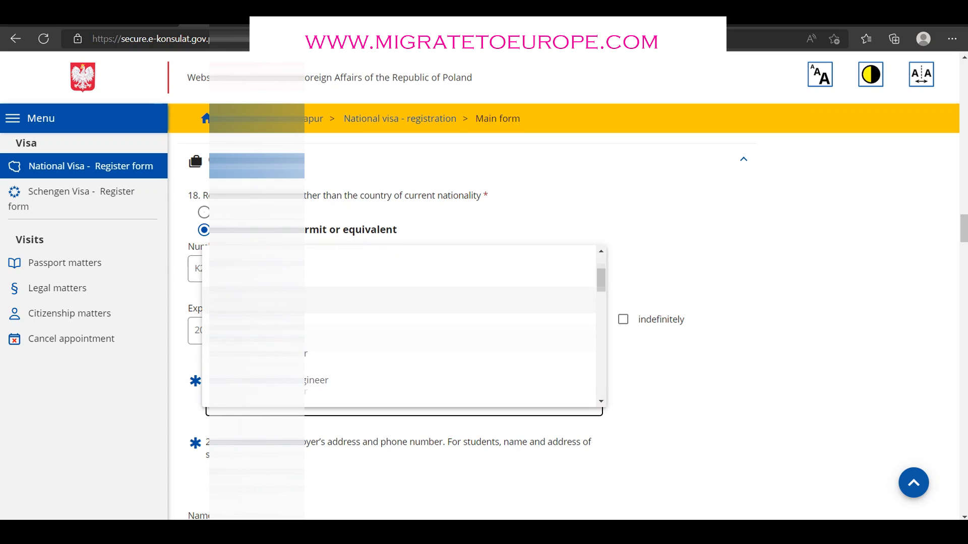
pyautogui.scroll(-2, 398, 327)
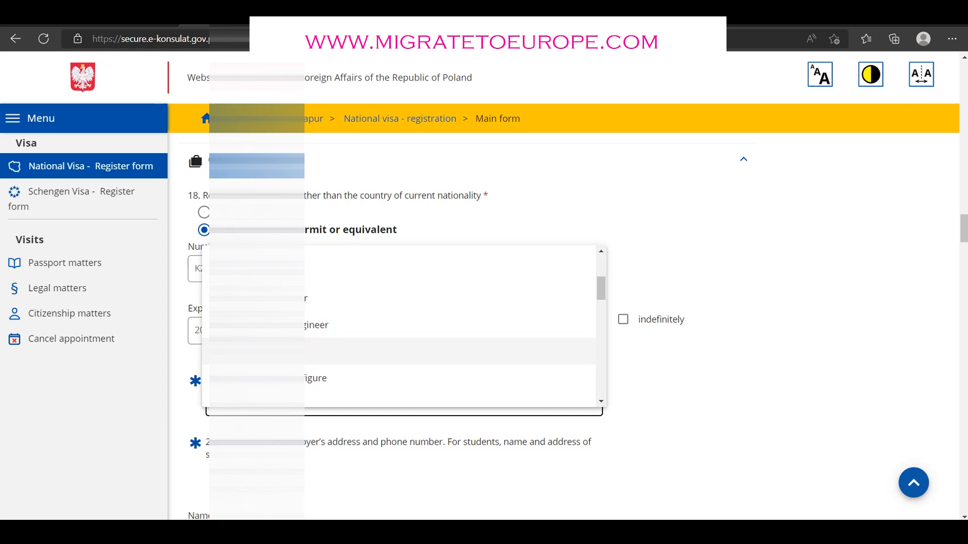
pyautogui.scroll(-2, 398, 327)
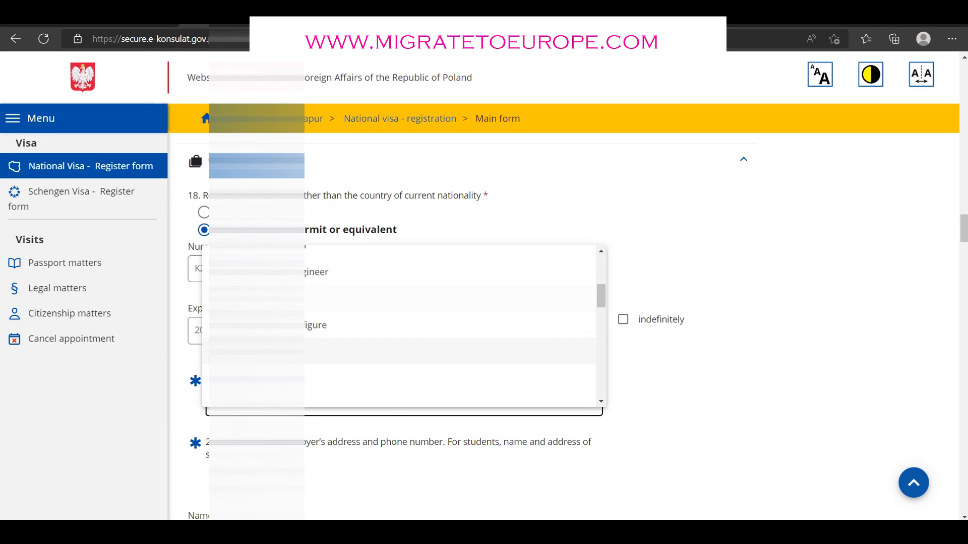
pyautogui.scroll(-3, 399, 327)
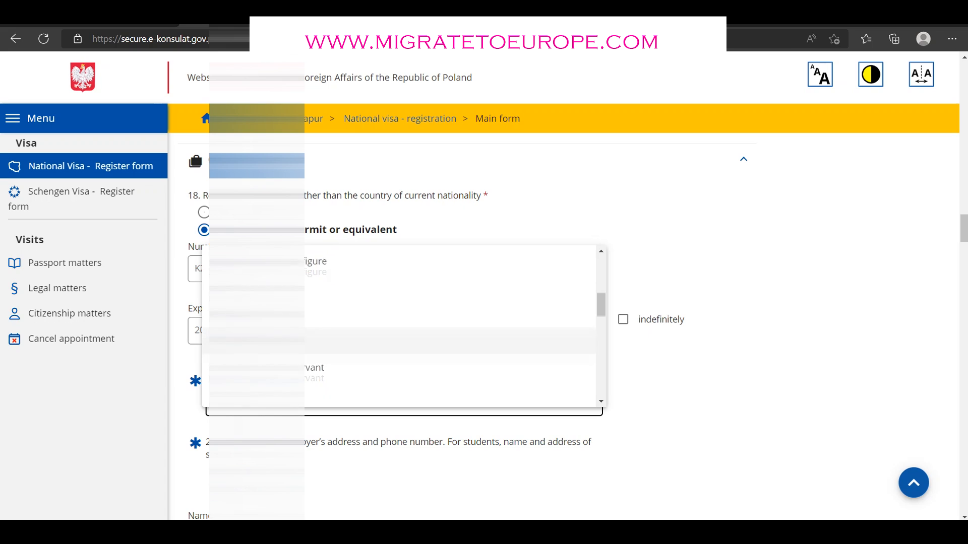
pyautogui.scroll(-2, 398, 327)
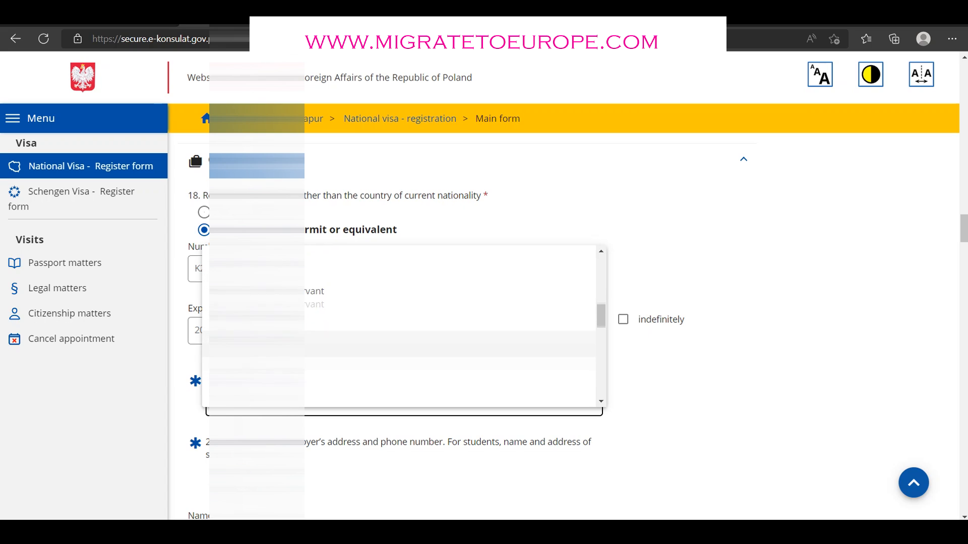
pyautogui.scroll(-2, 398, 348)
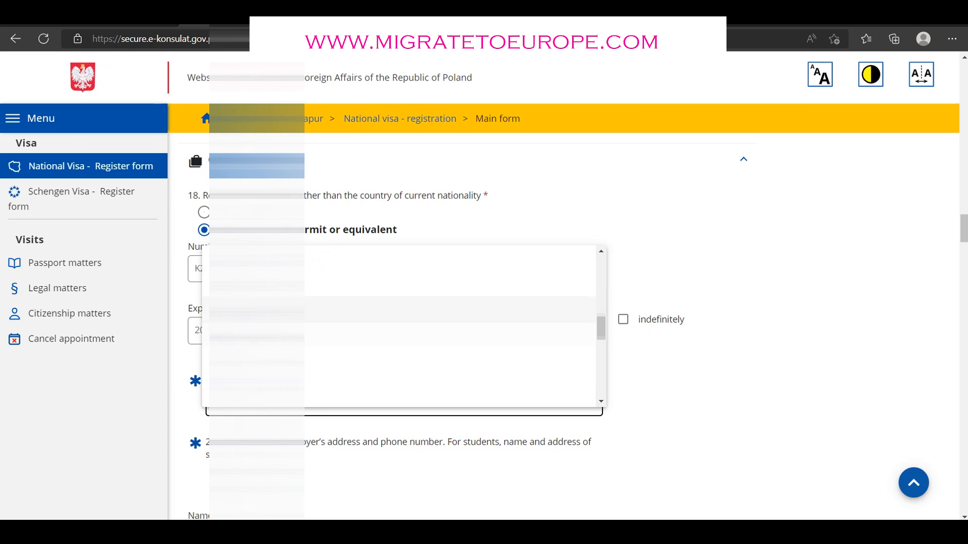
pyautogui.scroll(-4, 398, 348)
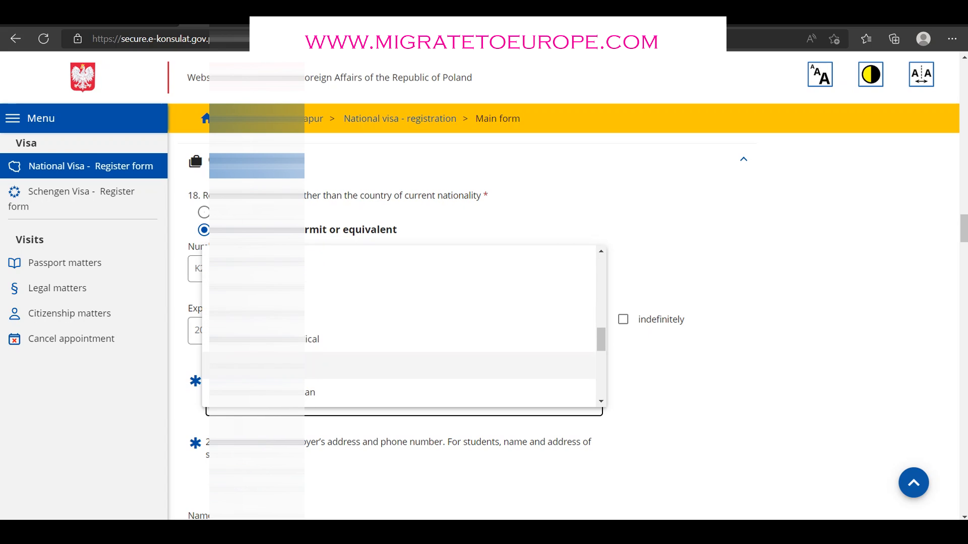
pyautogui.scroll(-1, 398, 352)
pyautogui.scroll(-3, 398, 347)
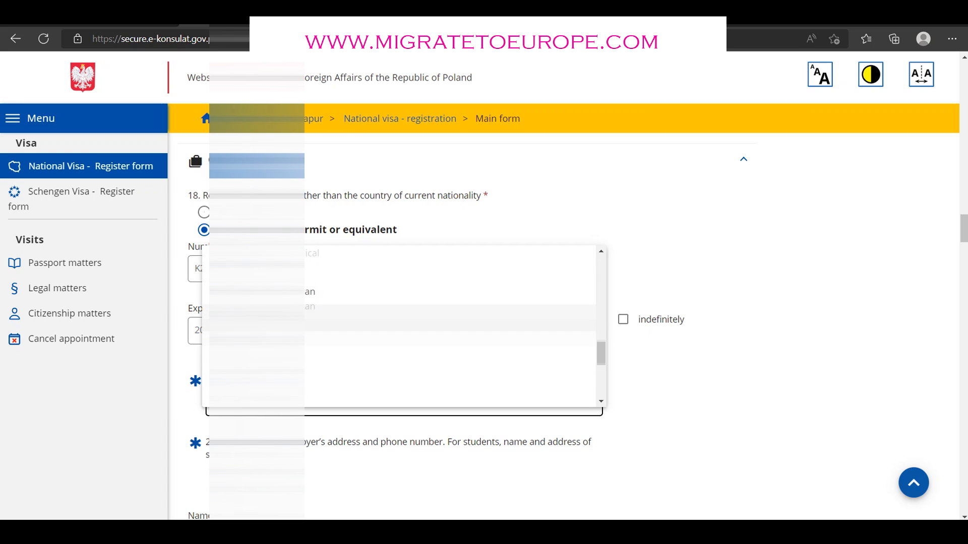
pyautogui.scroll(-3, 398, 347)
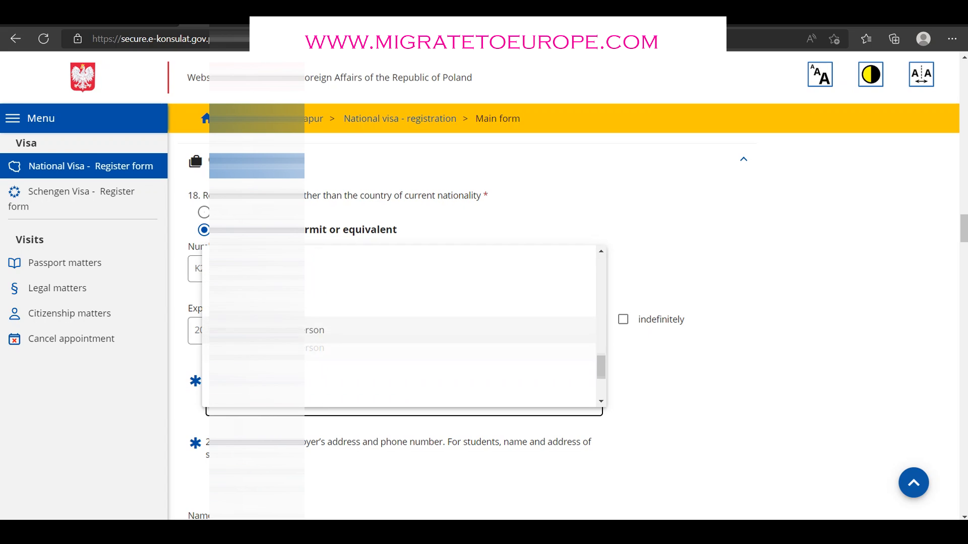
pyautogui.scroll(-1, 398, 348)
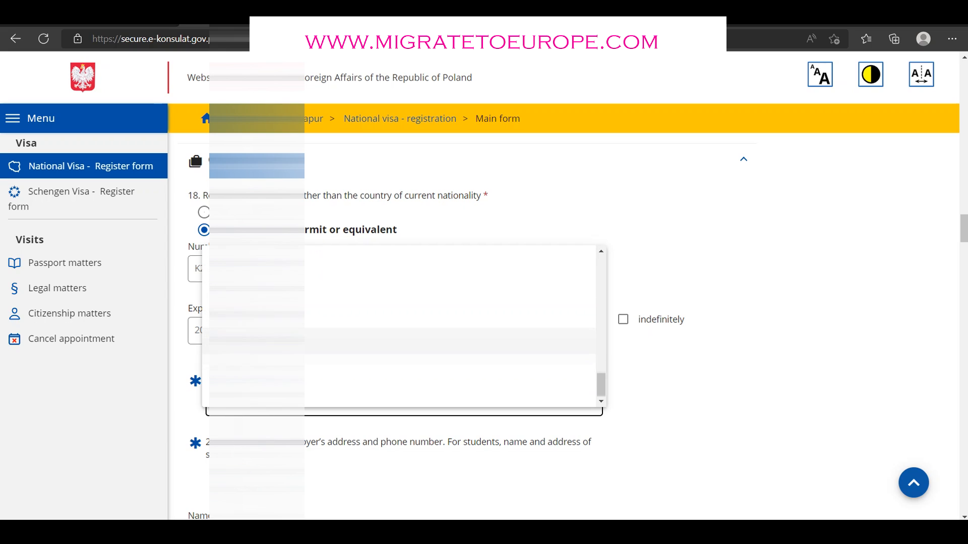
pyautogui.scroll(5, 398, 328)
pyautogui.moveTo(601, 294); pyautogui.dragTo(601, 279)
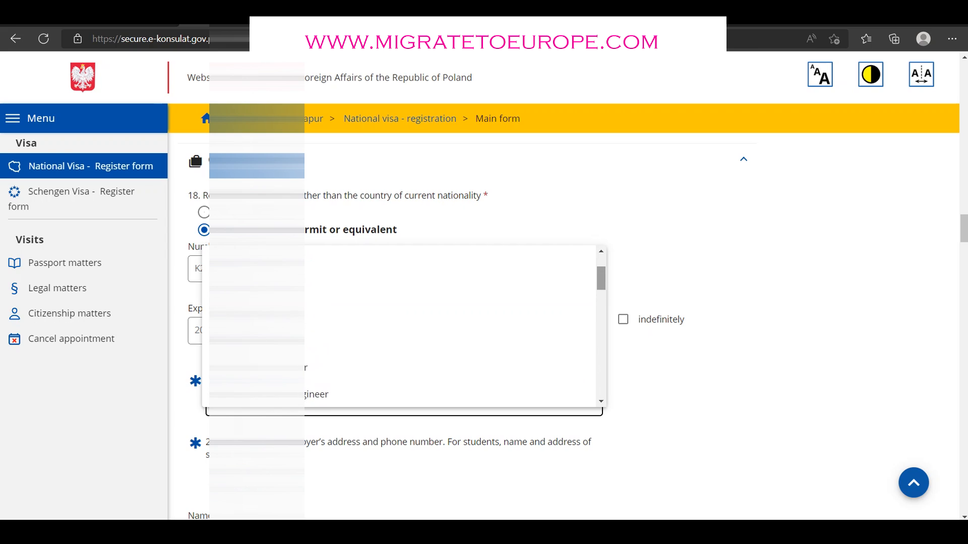
pyautogui.click(446, 338)
pyautogui.scroll(-1, 395, 303)
pyautogui.scroll(-1, 395, 302)
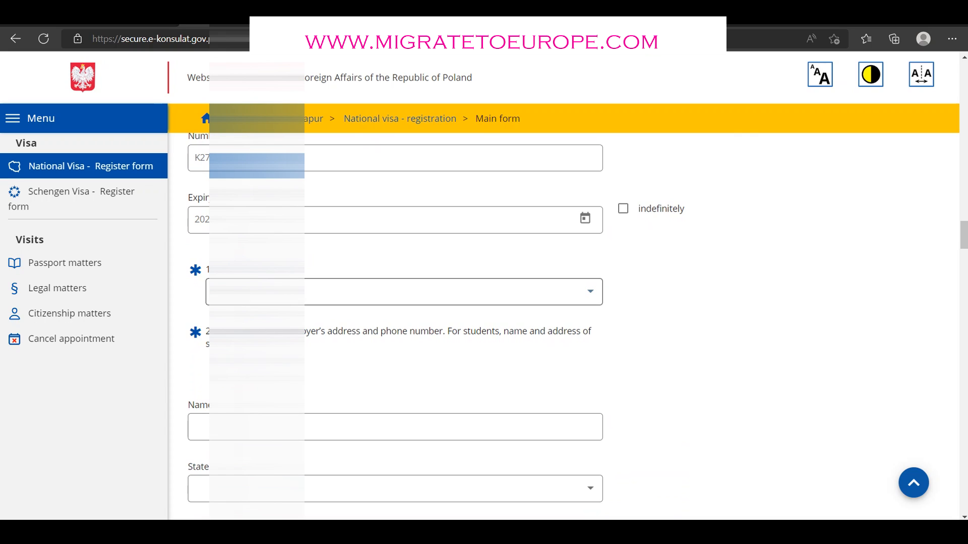
# Enter the employer's company name and choose the employer's country
pyautogui.click(396, 427)
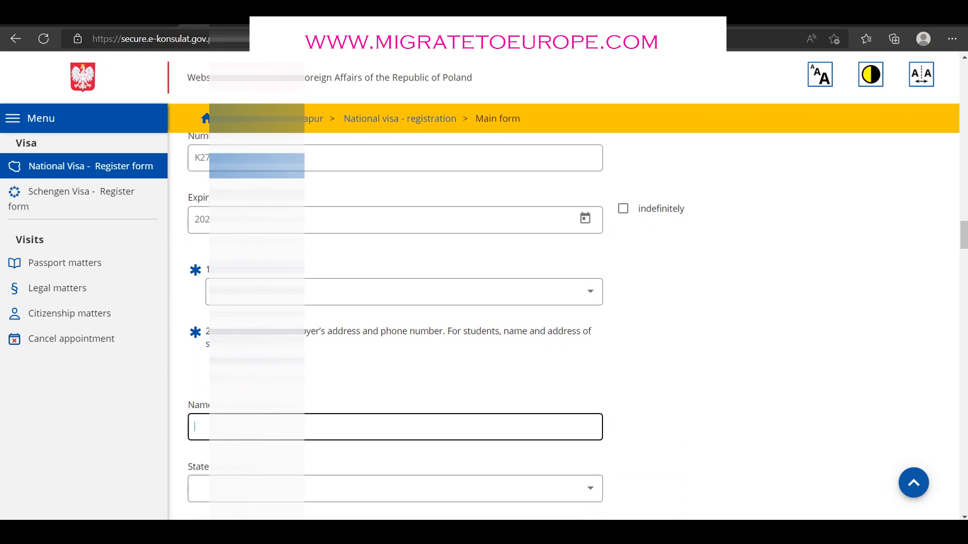
pyautogui.write('BYC')
pyautogui.write('LTD.')
pyautogui.scroll(-2, 395, 328)
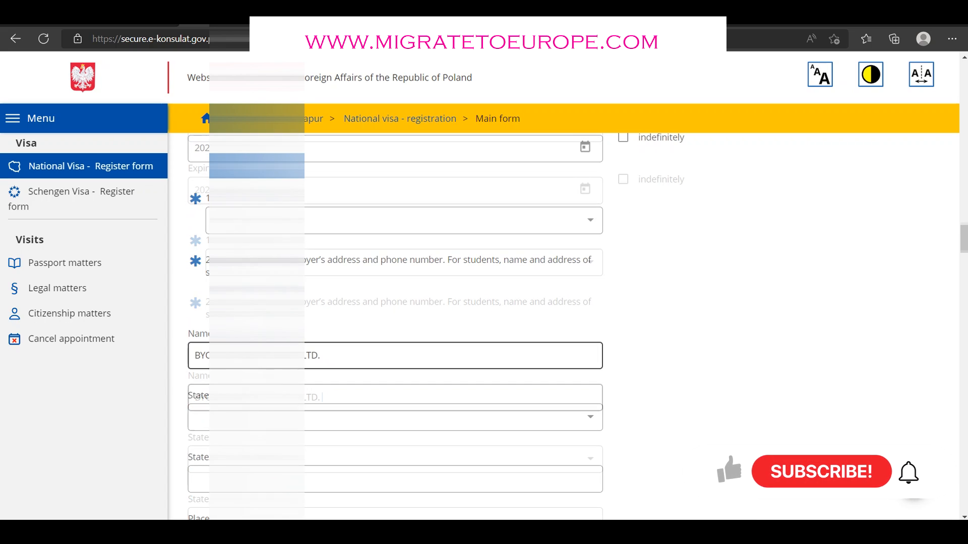
pyautogui.click(267, 420)
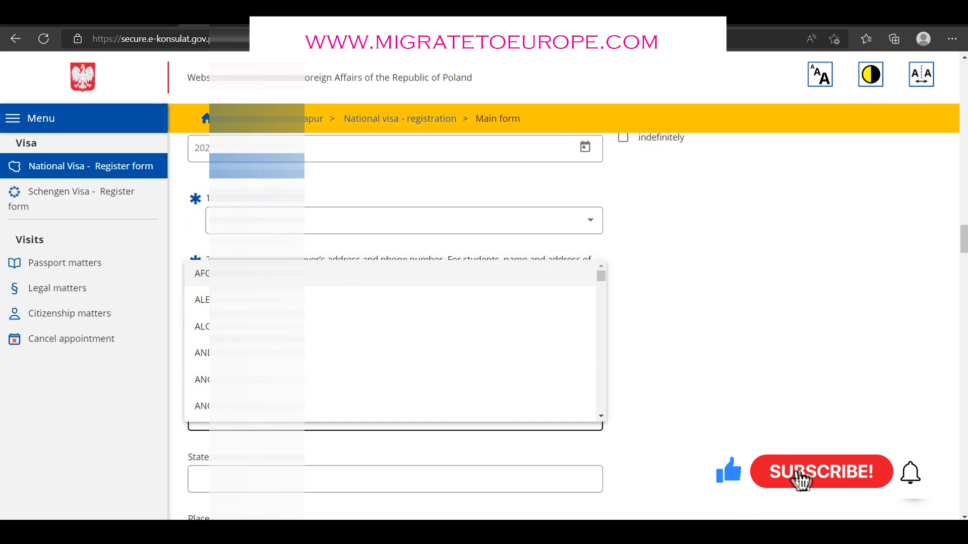
pyautogui.moveTo(601, 276); pyautogui.dragTo(601, 364)
pyautogui.scroll(-3, 390, 346)
pyautogui.scroll(-5, 393, 342)
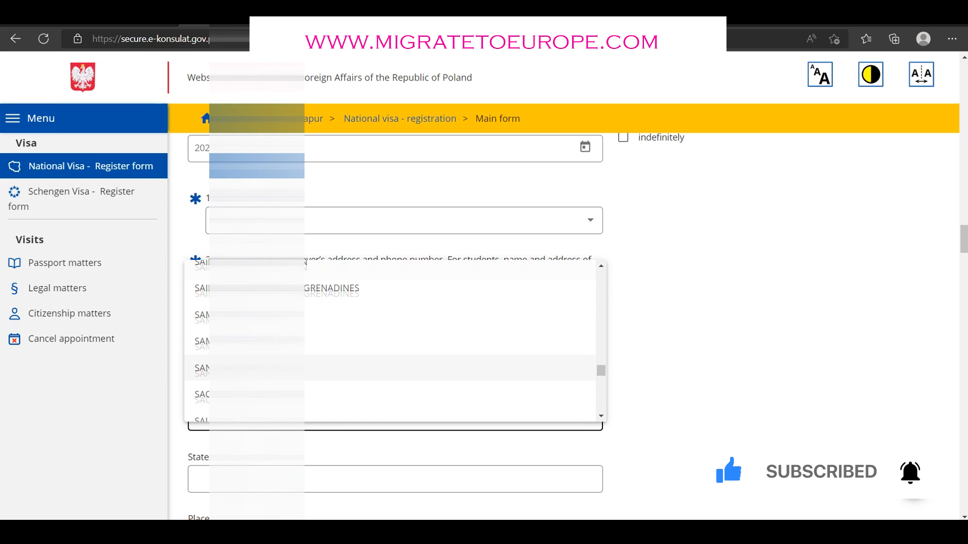
pyautogui.click(464, 325)
# Fill in the employer's state and place
pyautogui.scroll(-3, 464, 325)
pyautogui.click(395, 355)
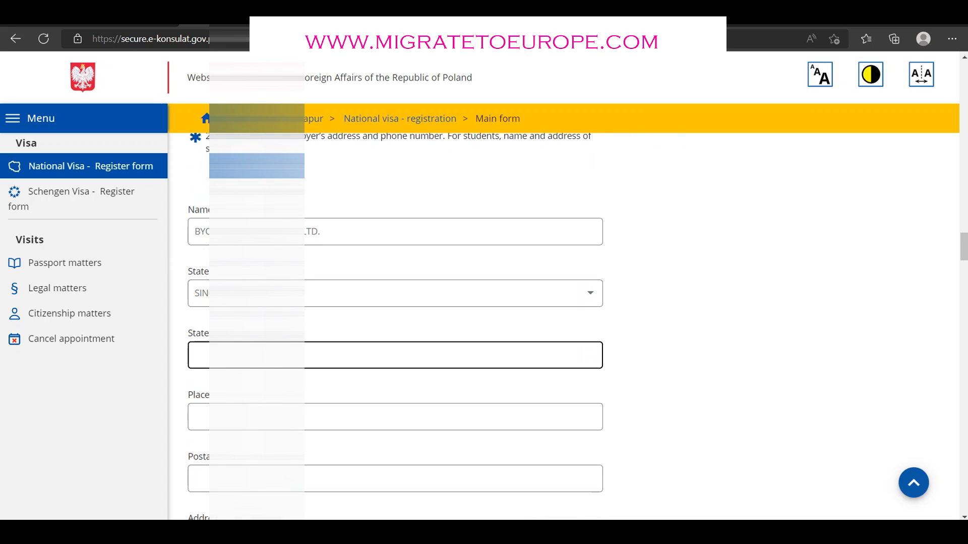
pyautogui.write('SIN')
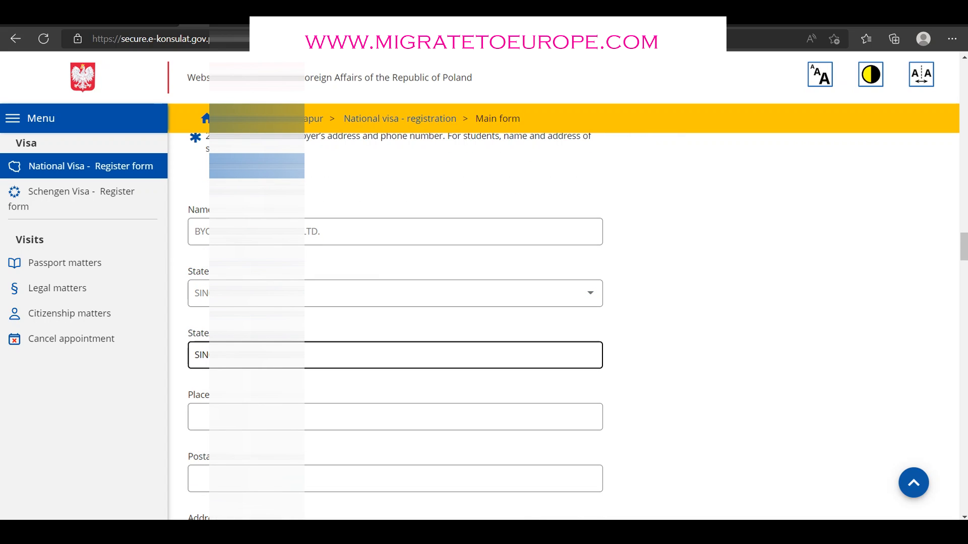
pyautogui.click(395, 417)
pyautogui.scroll(-1, 395, 417)
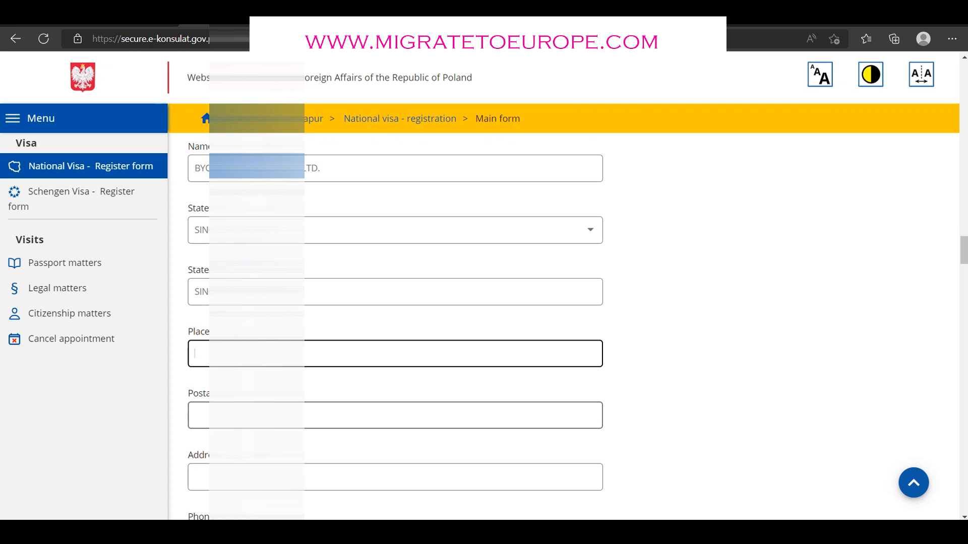
pyautogui.hotkey('alt', 'Tab')
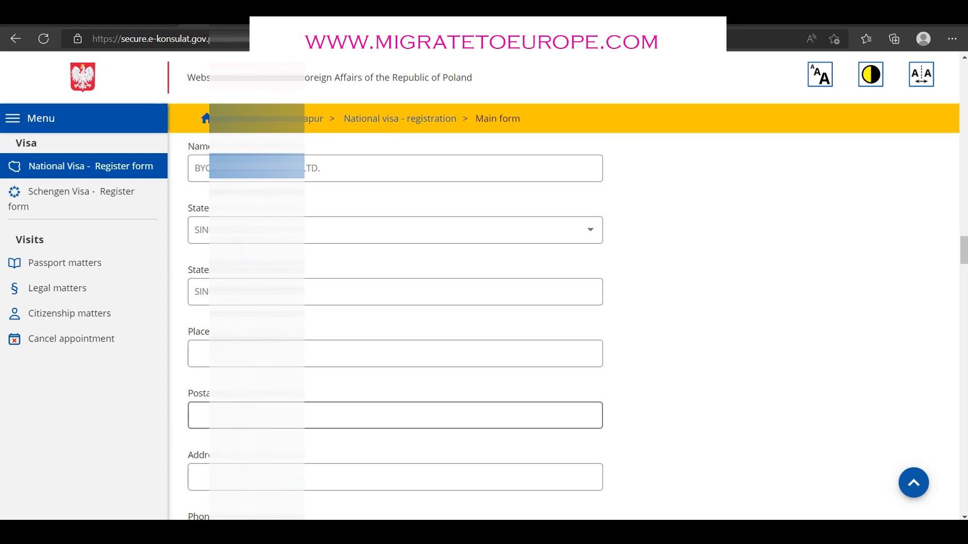
pyautogui.hotkey('alt', 'Tab')
pyautogui.write('SIN')
# Enter the employer's postal code and street address
pyautogui.click(267, 416)
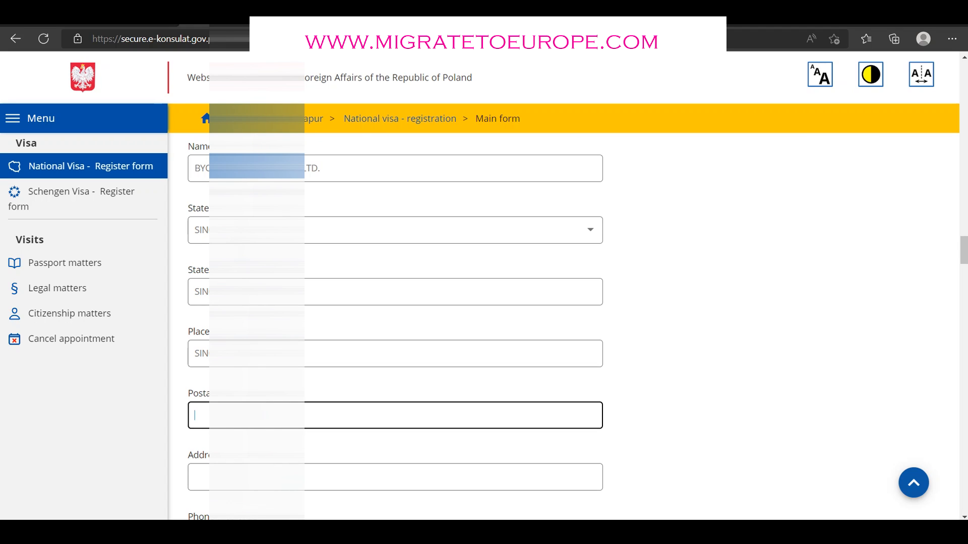
pyautogui.write('409')
pyautogui.press('Tab')
pyautogui.scroll(-3, 395, 327)
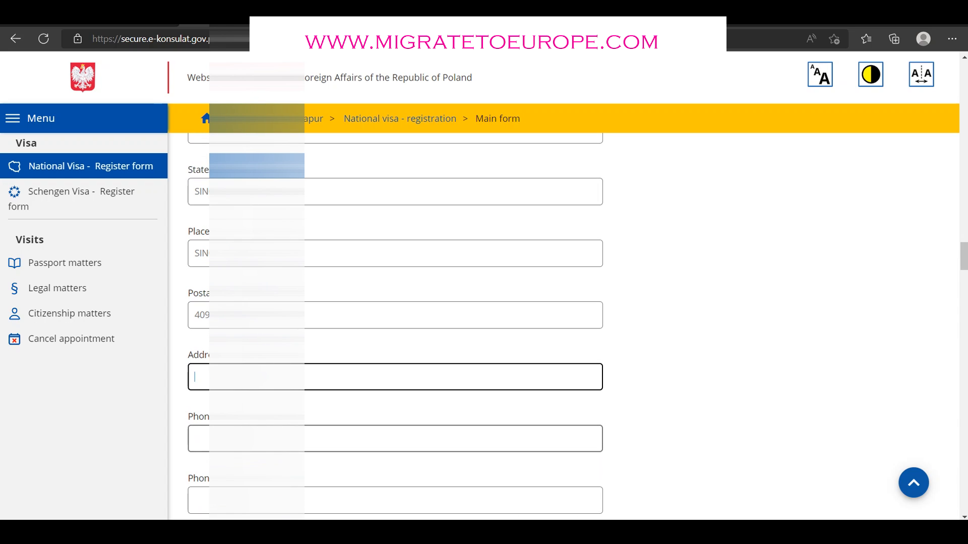
pyautogui.write('60 F')
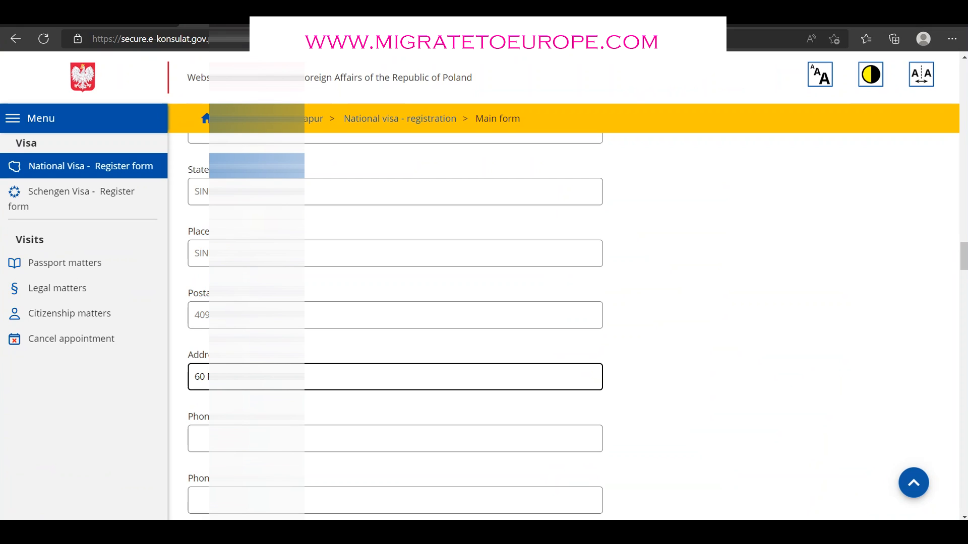
pyautogui.write('06-15 PAYA LEBAR SQUARE')
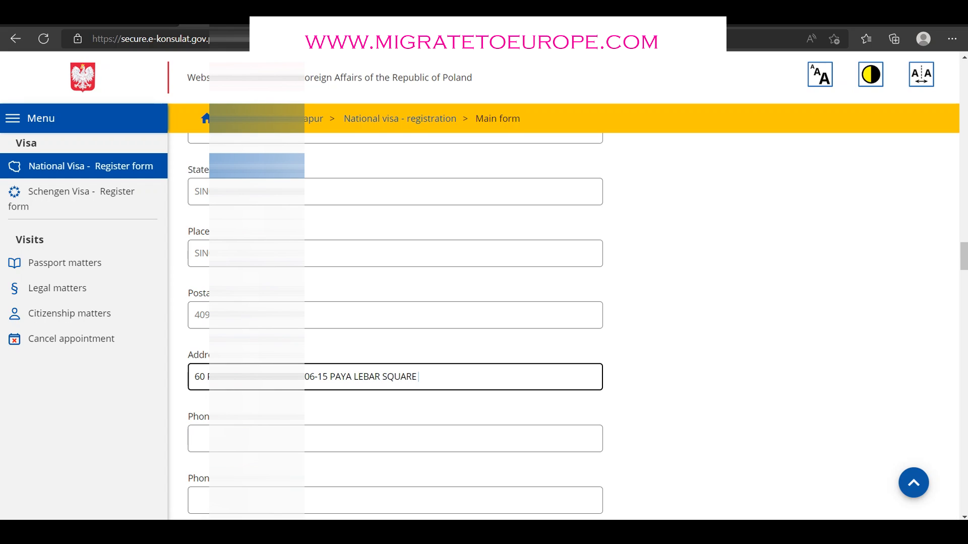
# Enter the employer's two phone numbers, fax number and the number field below it
pyautogui.click(257, 438)
pyautogui.write('+65')
pyautogui.press('Tab')
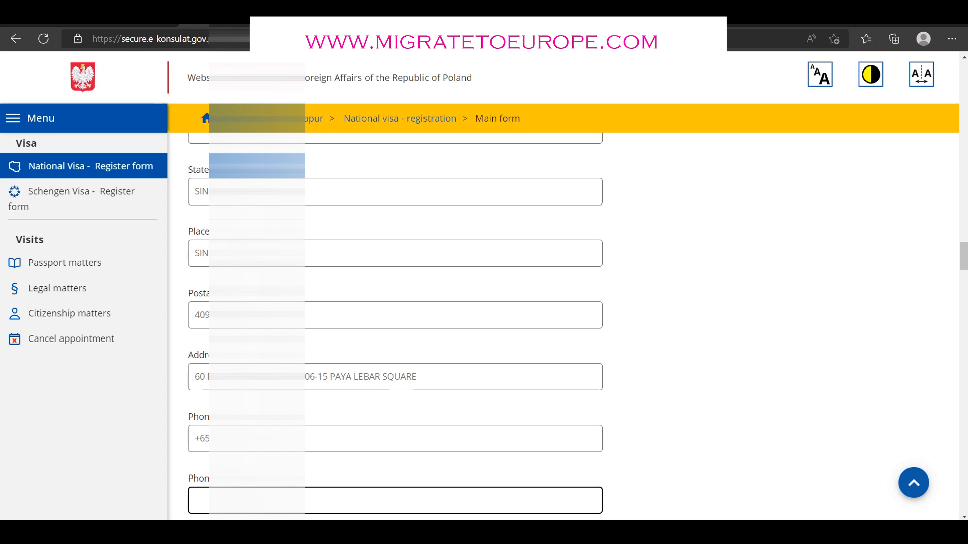
pyautogui.write('133')
pyautogui.scroll(-4, 395, 327)
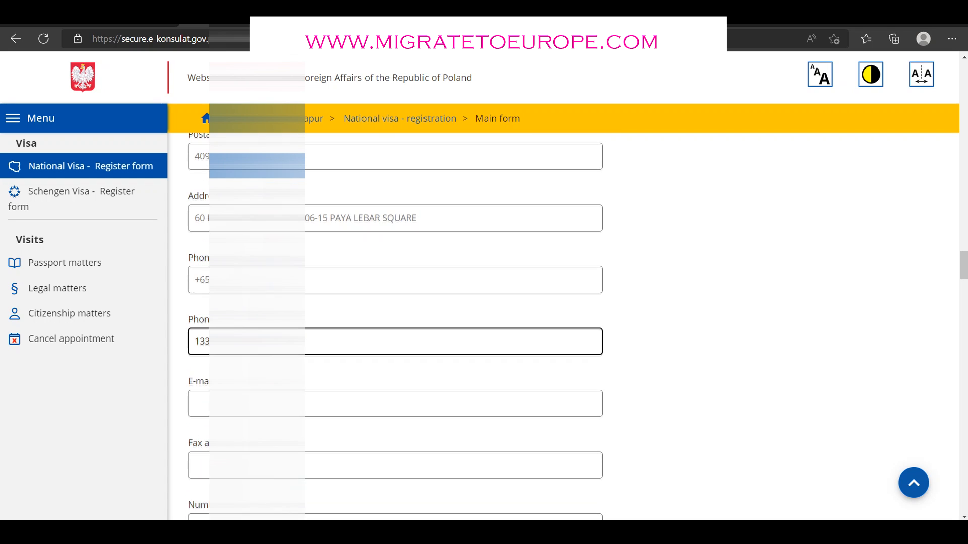
pyautogui.scroll(-1, 257, 357)
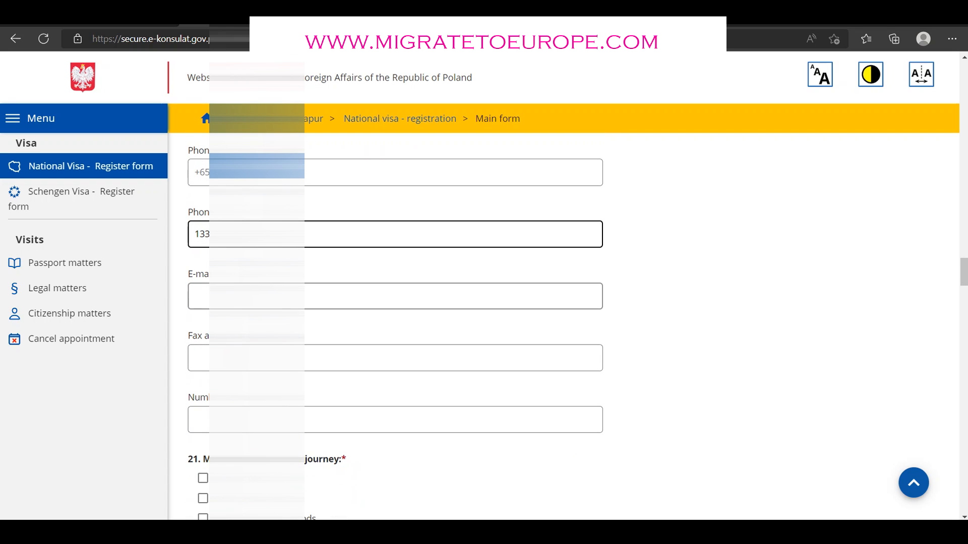
pyautogui.click(257, 358)
pyautogui.write('+64')
pyautogui.press('Tab')
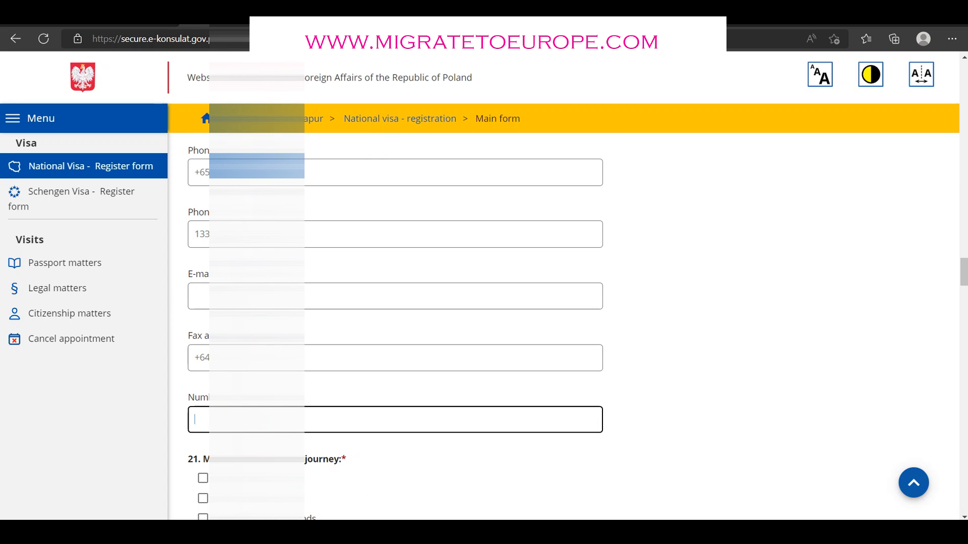
pyautogui.write('915')
pyautogui.press('Tab')
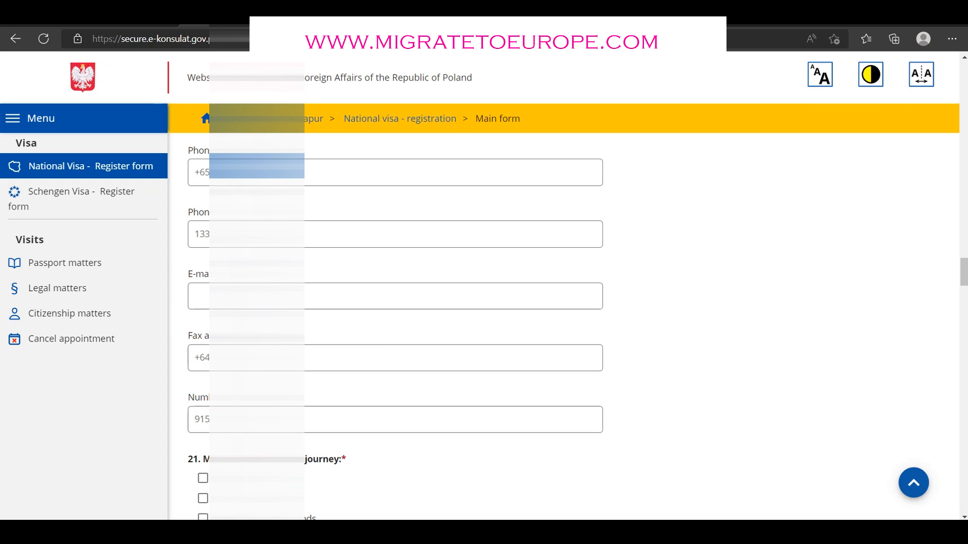
# Tick Other as the journey's purpose in question 21 and describe it
pyautogui.scroll(-4, 395, 328)
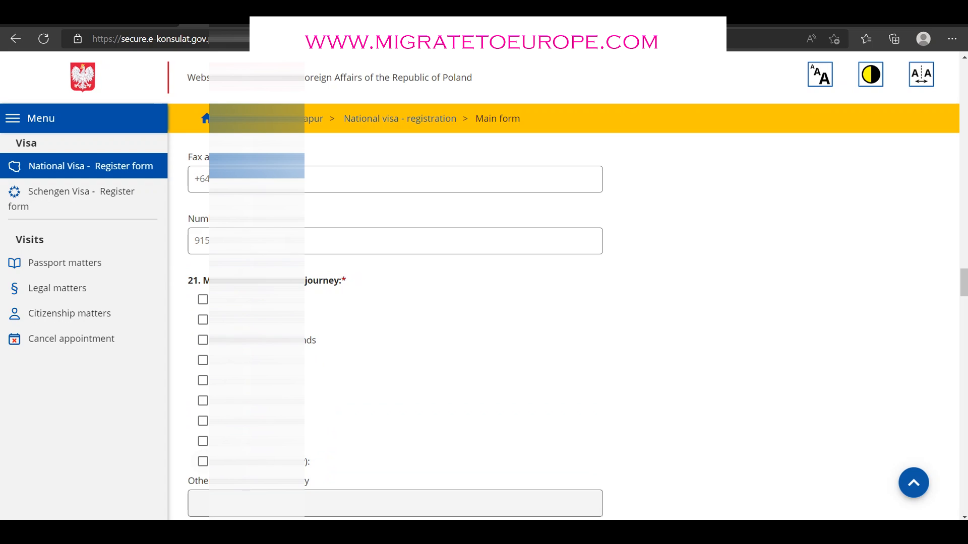
pyautogui.scroll(-2, 395, 327)
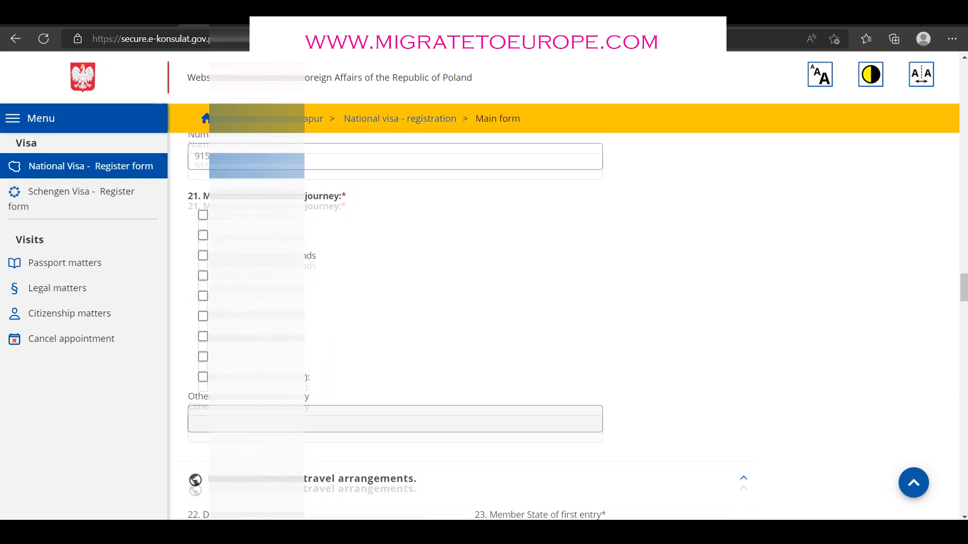
pyautogui.scroll(-1, 396, 327)
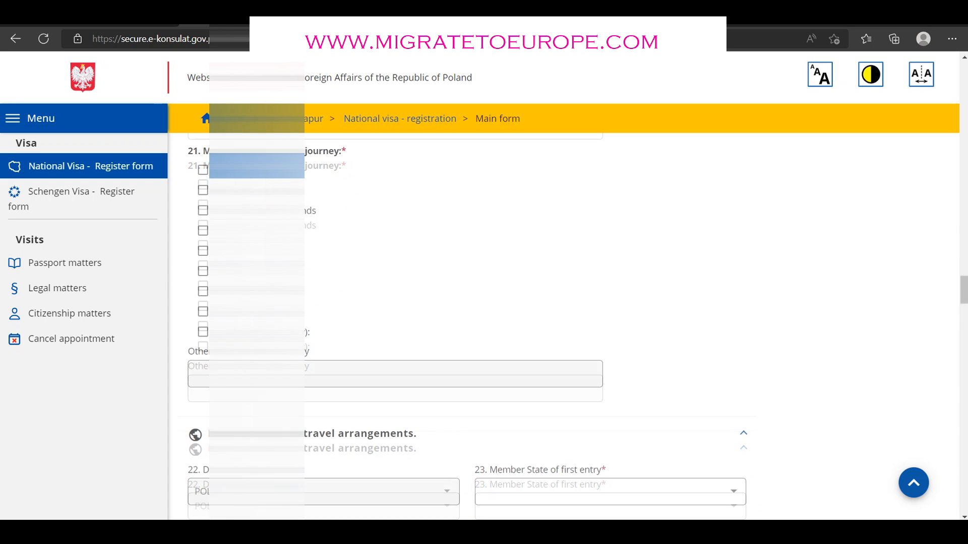
pyautogui.click(203, 324)
pyautogui.write('WO')
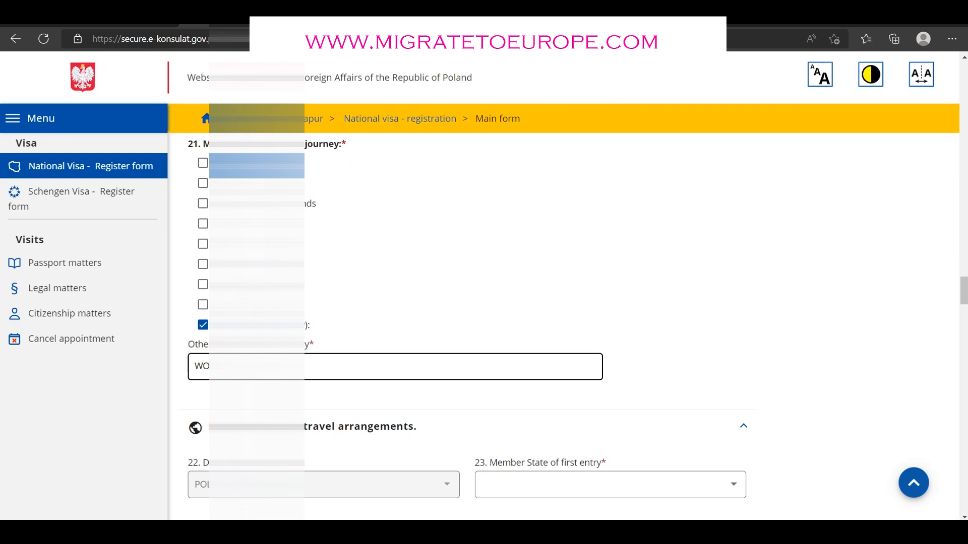
# Choose POLAND as the Member State of first entry
pyautogui.scroll(-3, 563, 328)
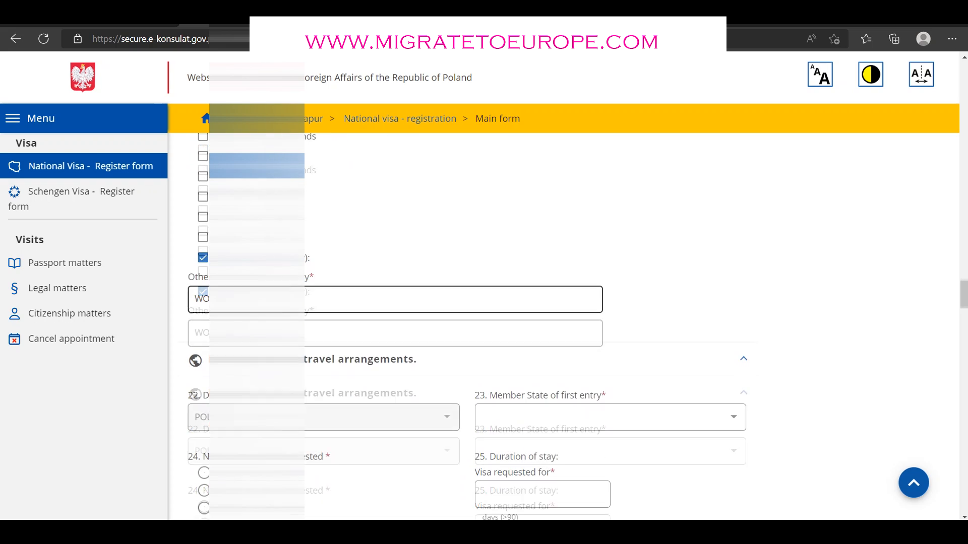
pyautogui.click(609, 350)
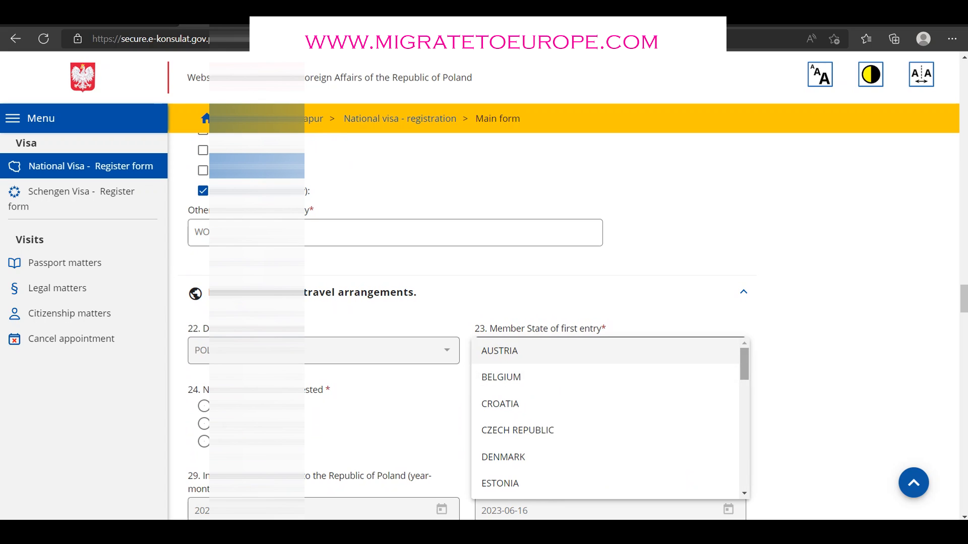
pyautogui.scroll(-5, 608, 418)
pyautogui.scroll(-5, 607, 418)
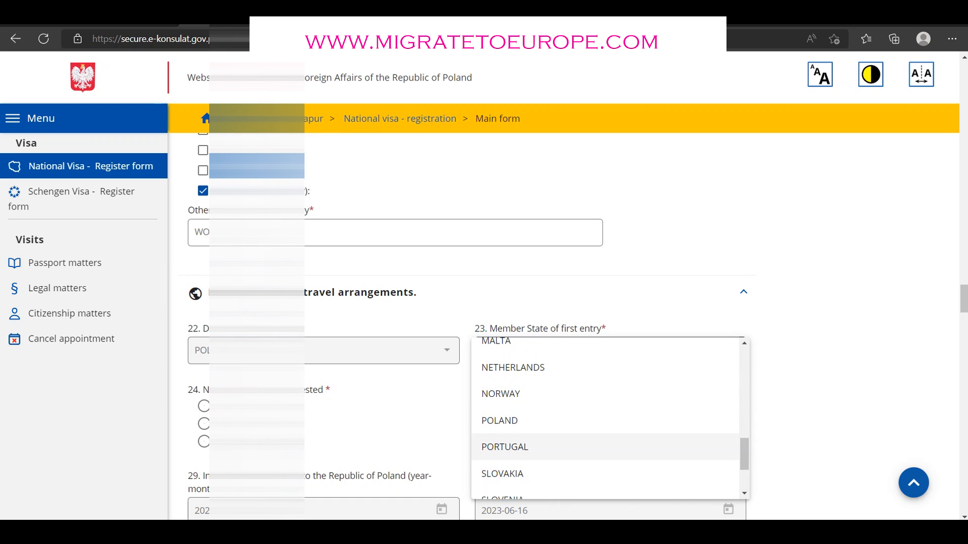
pyautogui.click(504, 420)
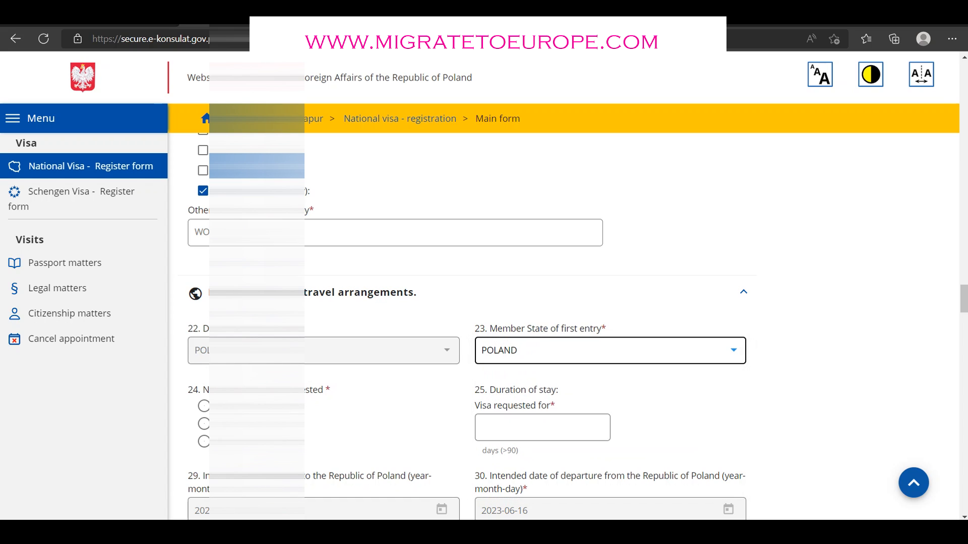
# Choose multiple entries in question 24 and request a visa duration of 288 days
pyautogui.scroll(-1, 467, 326)
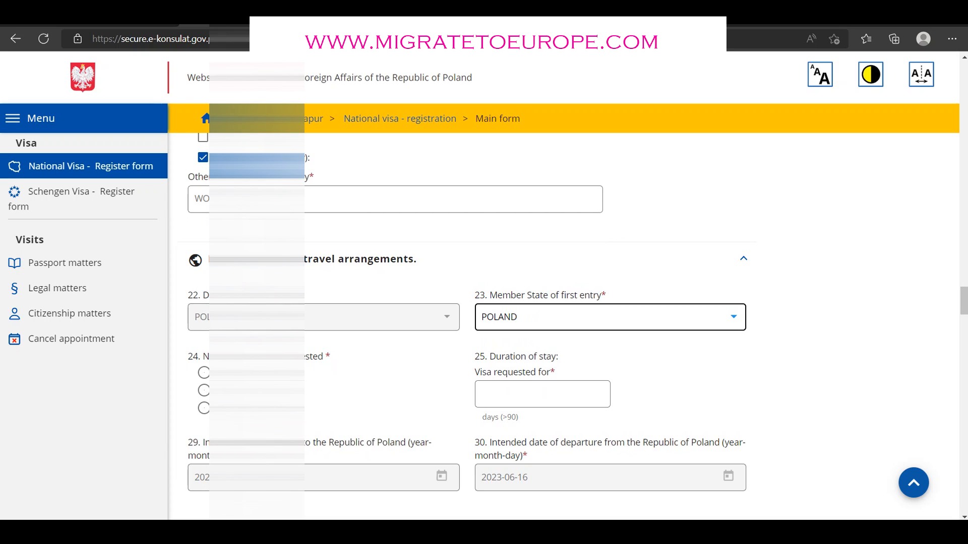
pyautogui.click(204, 409)
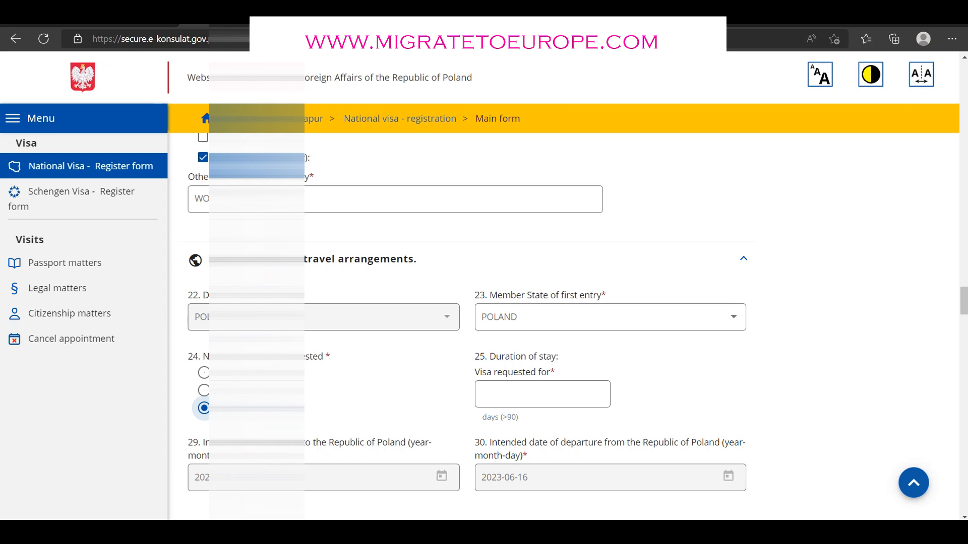
pyautogui.scroll(-2, 467, 326)
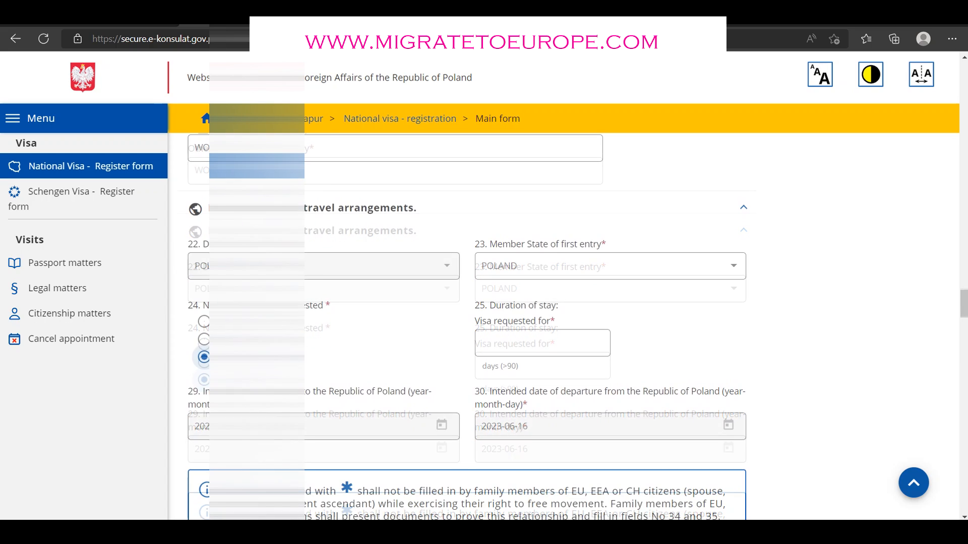
pyautogui.scroll(-1, 467, 327)
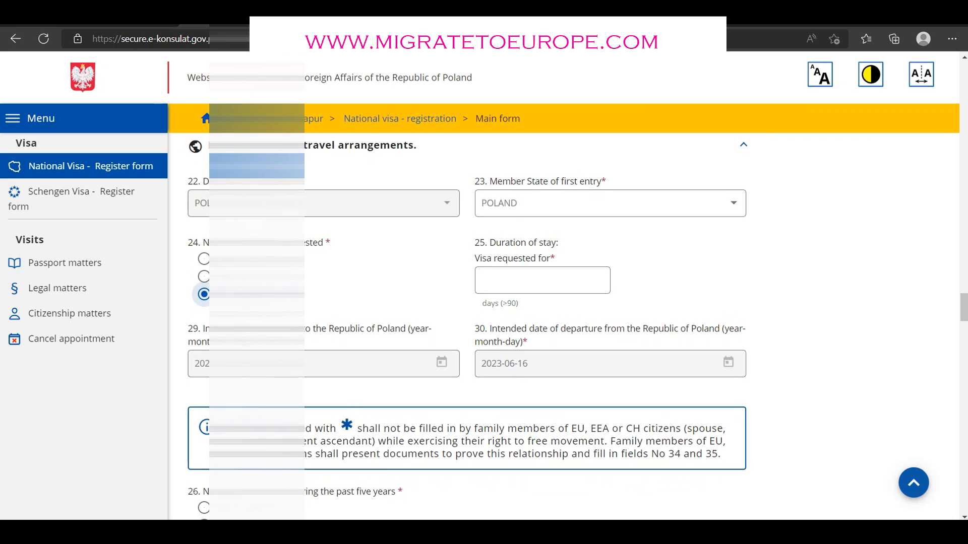
pyautogui.scroll(-1, 467, 327)
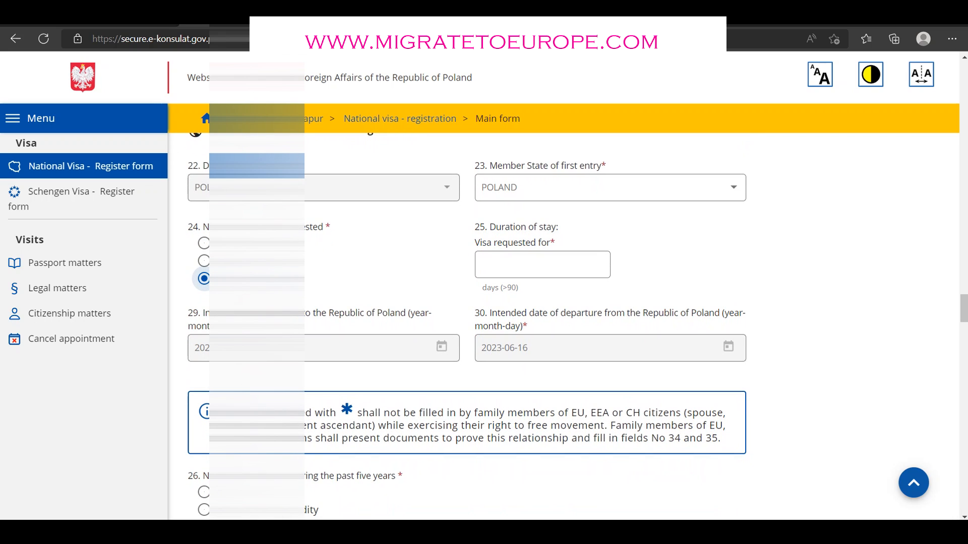
pyautogui.scroll(-1, 467, 326)
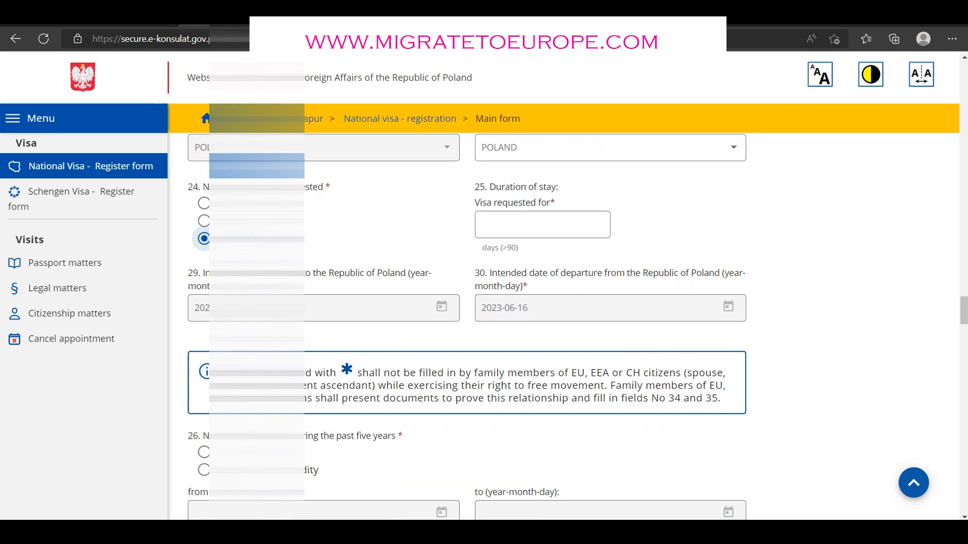
pyautogui.click(542, 225)
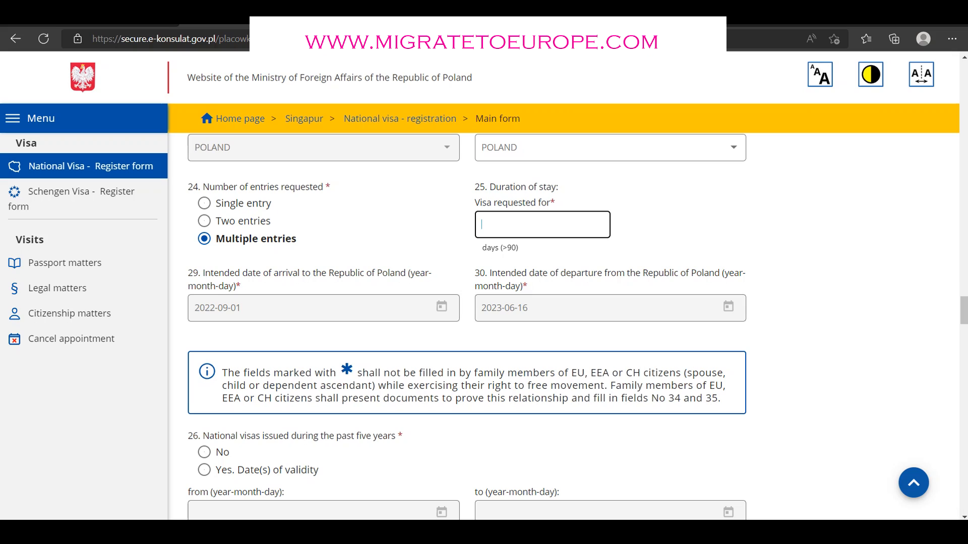
pyautogui.write('288')
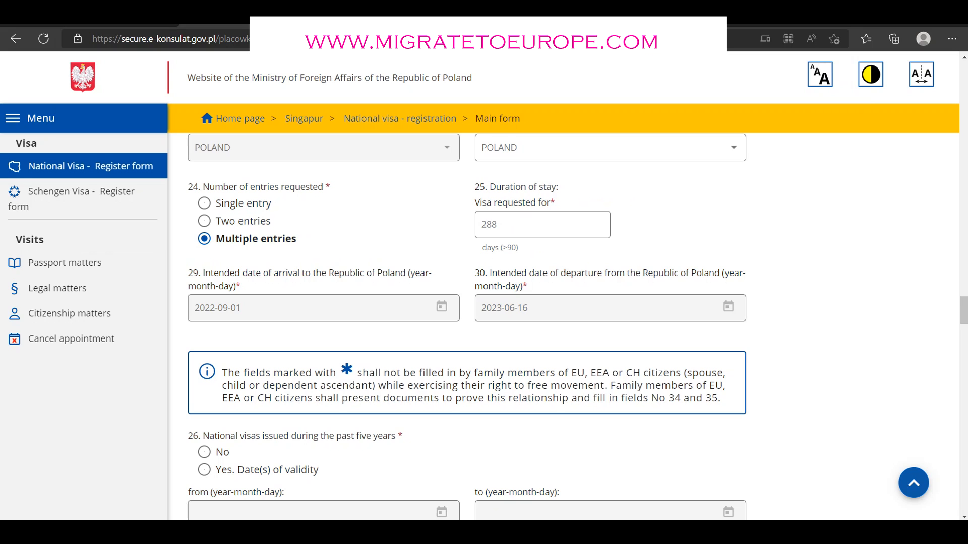
pyautogui.scroll(-3, 467, 327)
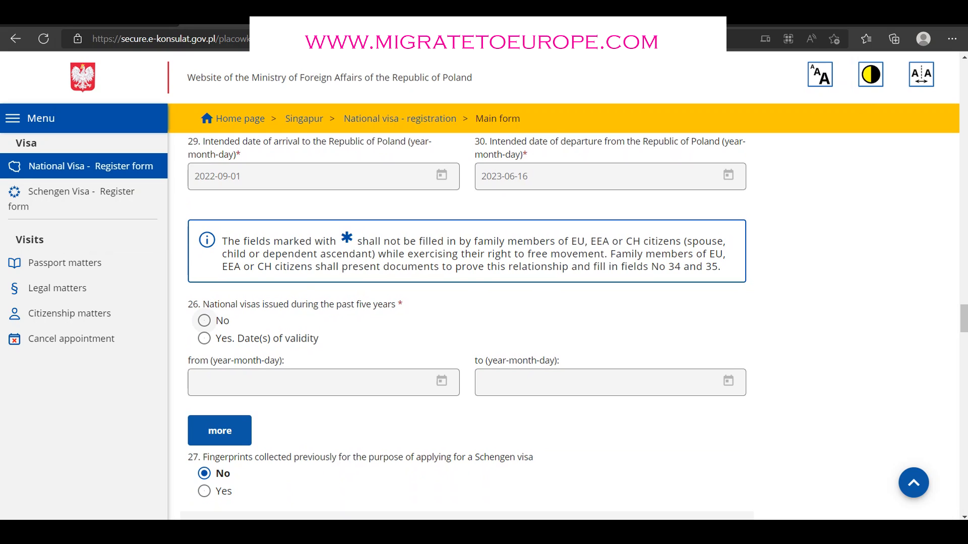
# Answer No to question 26 on previous national visas, then move down to the receiving person's data
pyautogui.click(204, 321)
pyautogui.scroll(-3, 204, 320)
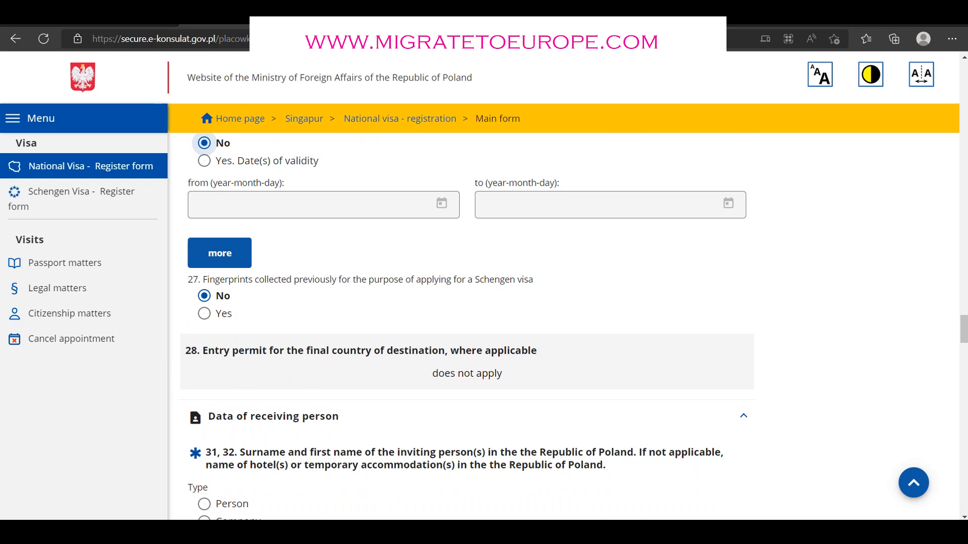
pyautogui.scroll(-1, 466, 328)
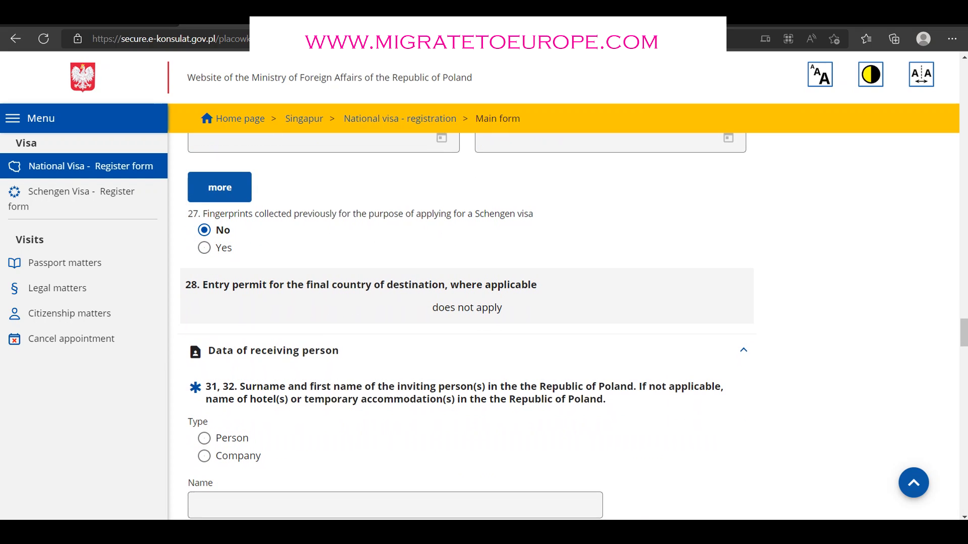
pyautogui.scroll(-2, 466, 328)
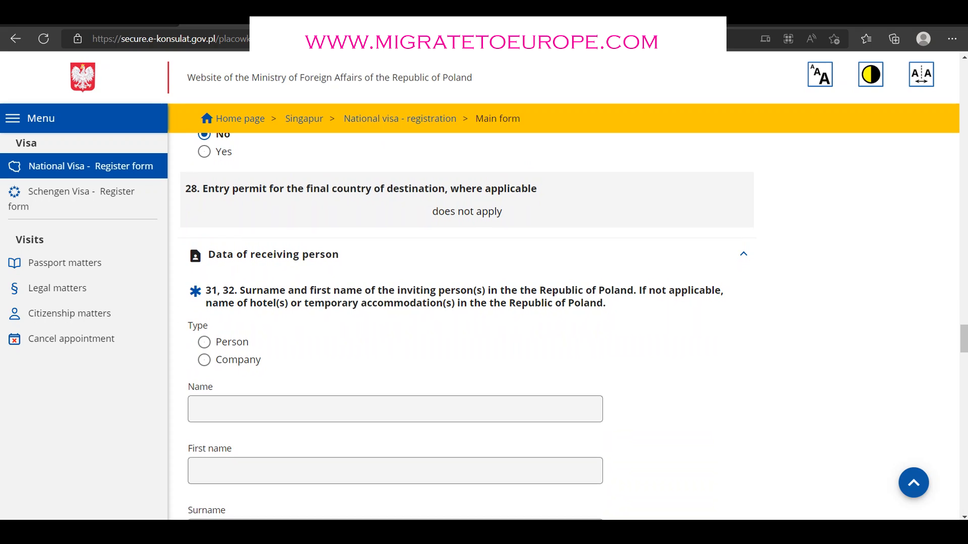
pyautogui.scroll(-1, 467, 328)
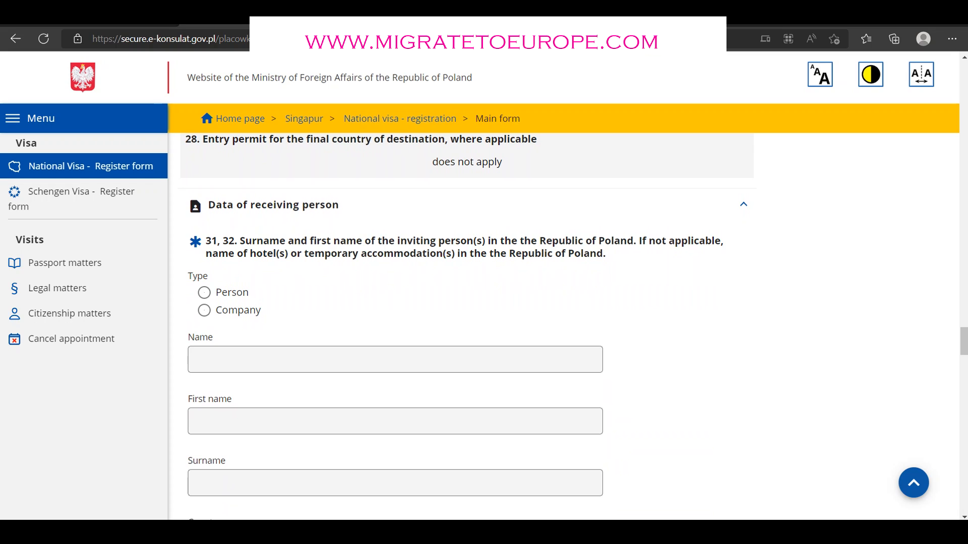
pyautogui.scroll(-7, 466, 328)
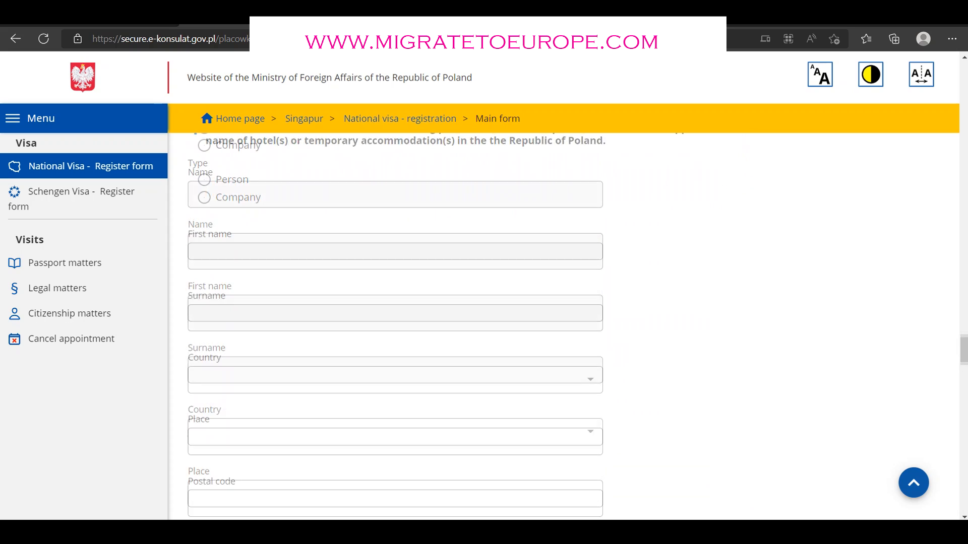
pyautogui.scroll(6, 467, 328)
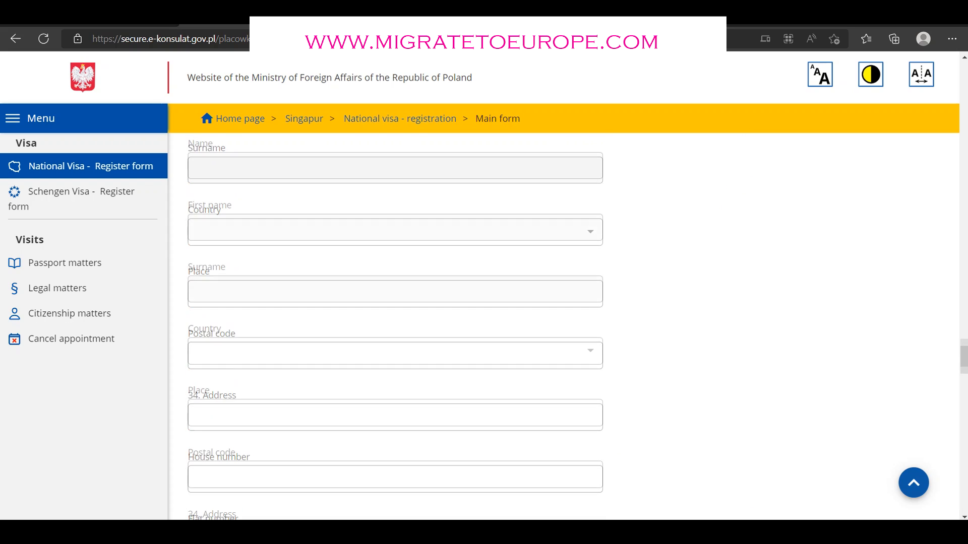
pyautogui.scroll(-2, 466, 328)
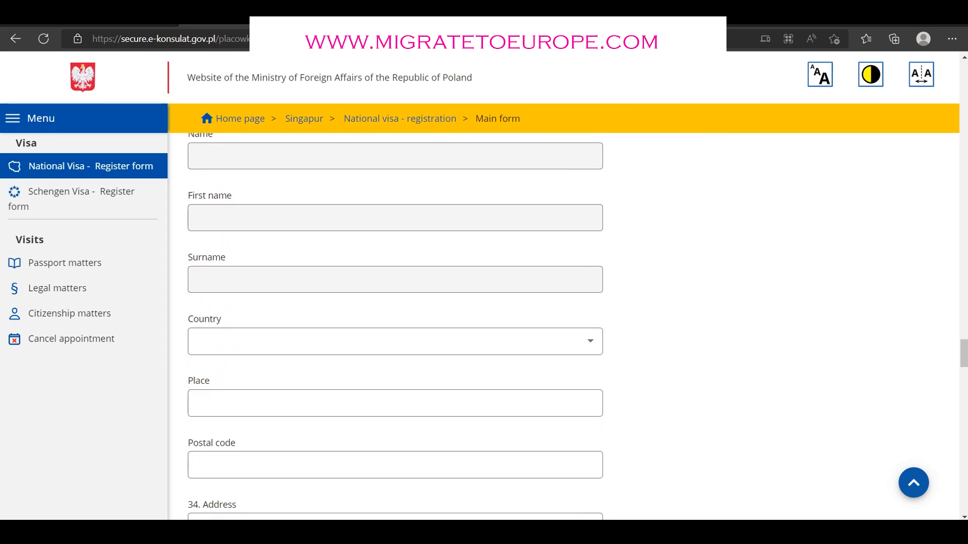
# Select Poland as the inviting party's country and begin entering the place and postal code
pyautogui.click(467, 341)
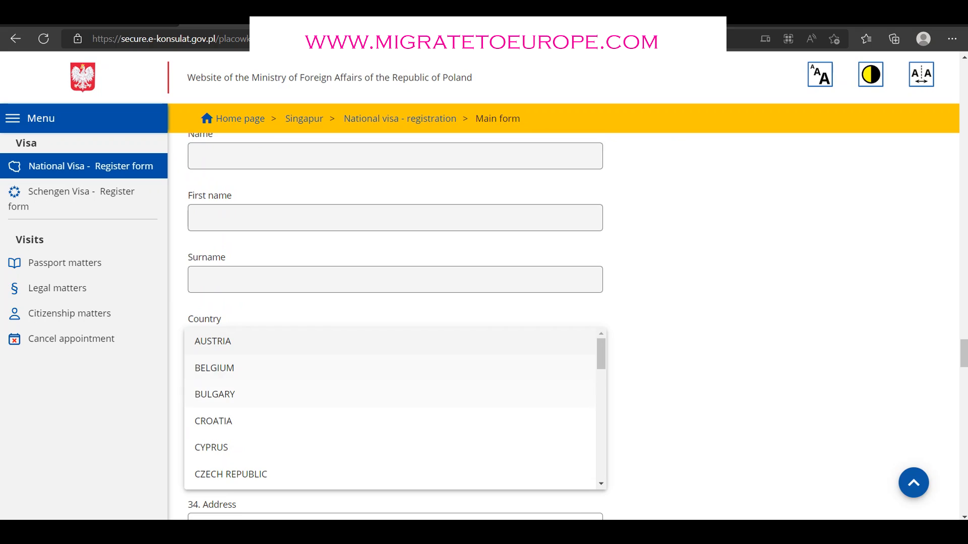
pyautogui.scroll(-5, 396, 408)
pyautogui.scroll(-5, 395, 409)
pyautogui.click(395, 407)
pyautogui.click(395, 404)
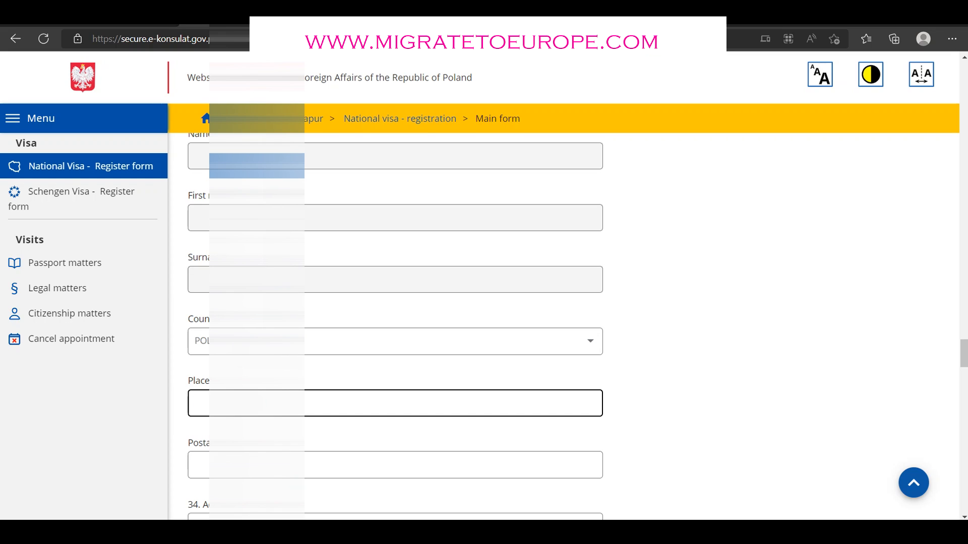
pyautogui.write('MŁA')
pyautogui.scroll(-2, 395, 327)
pyautogui.press('Tab')
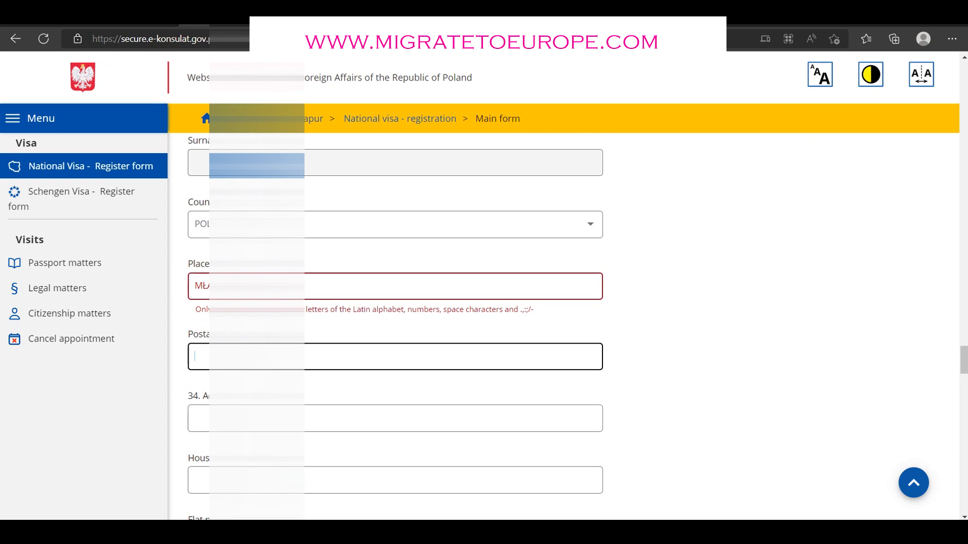
pyautogui.write('06-')
# Retype the place name using only Latin letters and re-enter the postal code
pyautogui.click(207, 286)
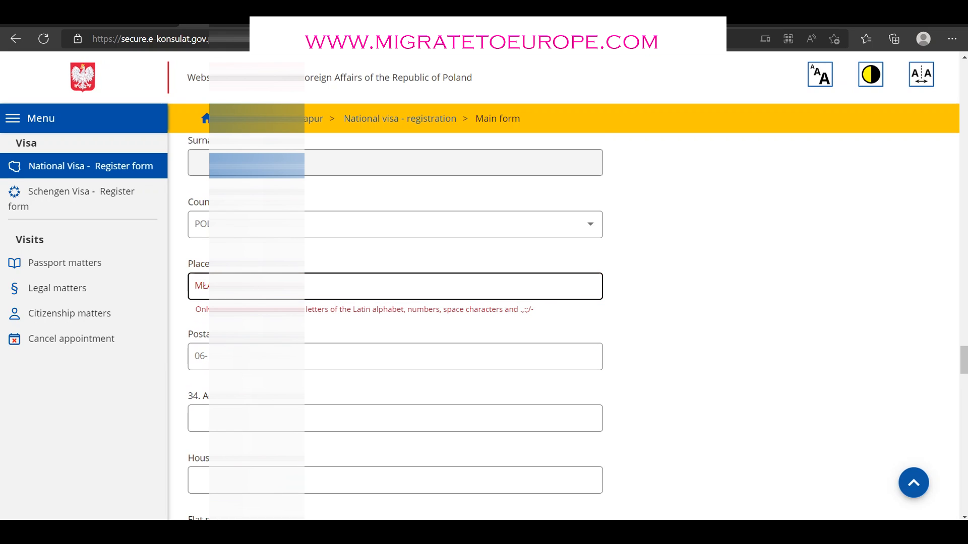
pyautogui.hotkey('ctrl', 'a')
pyautogui.press('BackSpace')
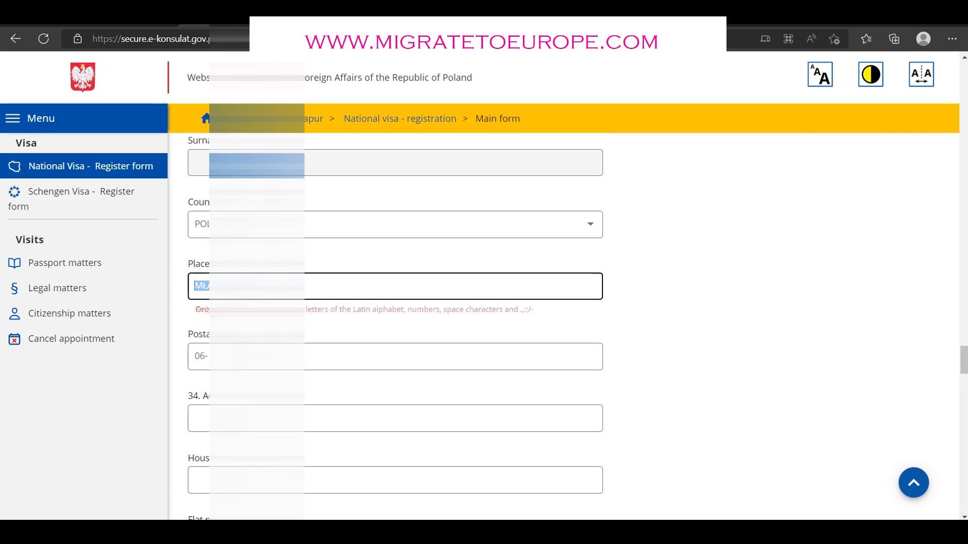
pyautogui.write('MLA')
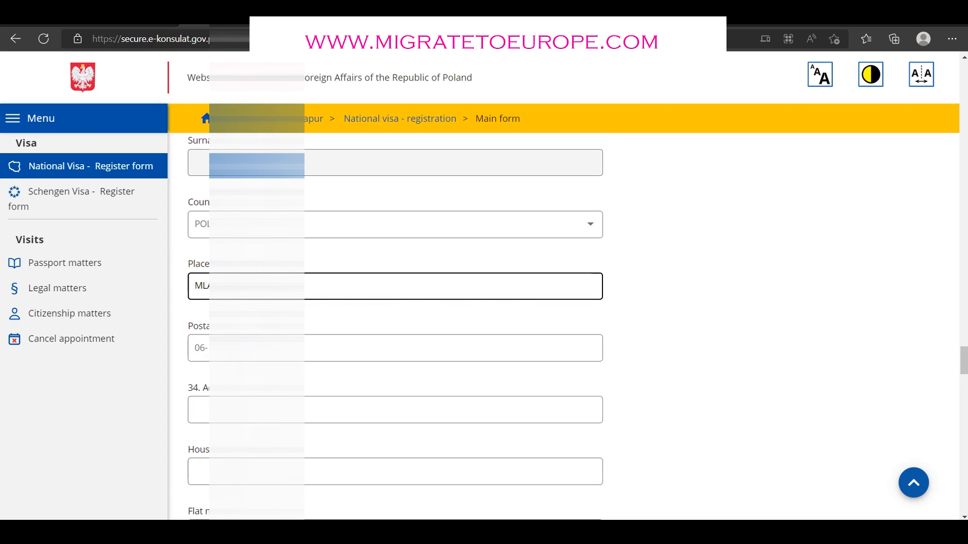
pyautogui.doubleClick(242, 348)
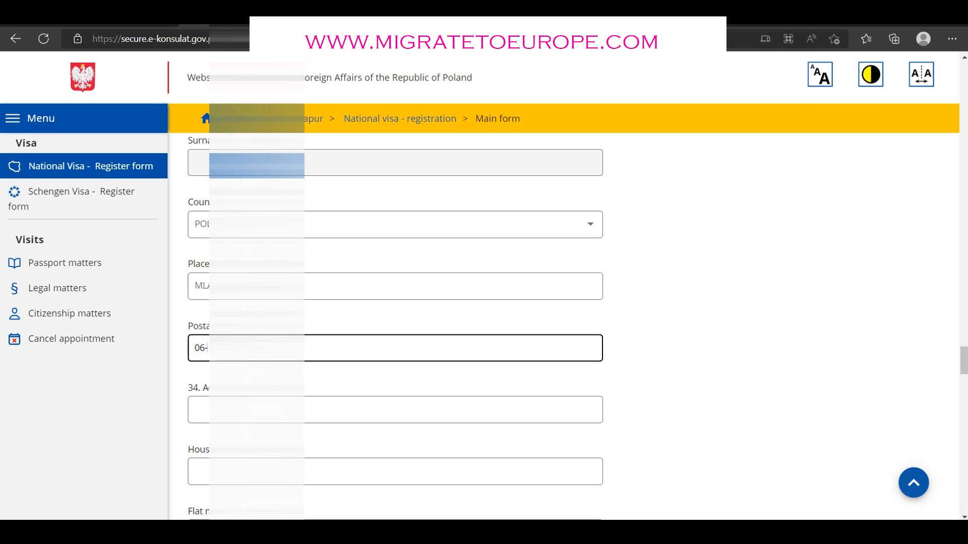
pyautogui.hotkey('ctrl', 'a')
pyautogui.press('BackSpace')
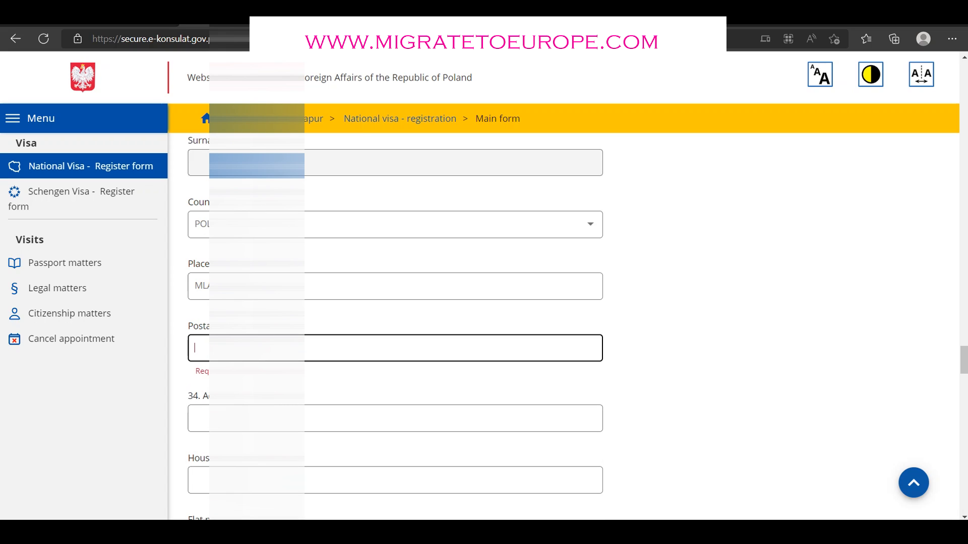
pyautogui.click(252, 287)
pyautogui.click(247, 349)
pyautogui.write('06-')
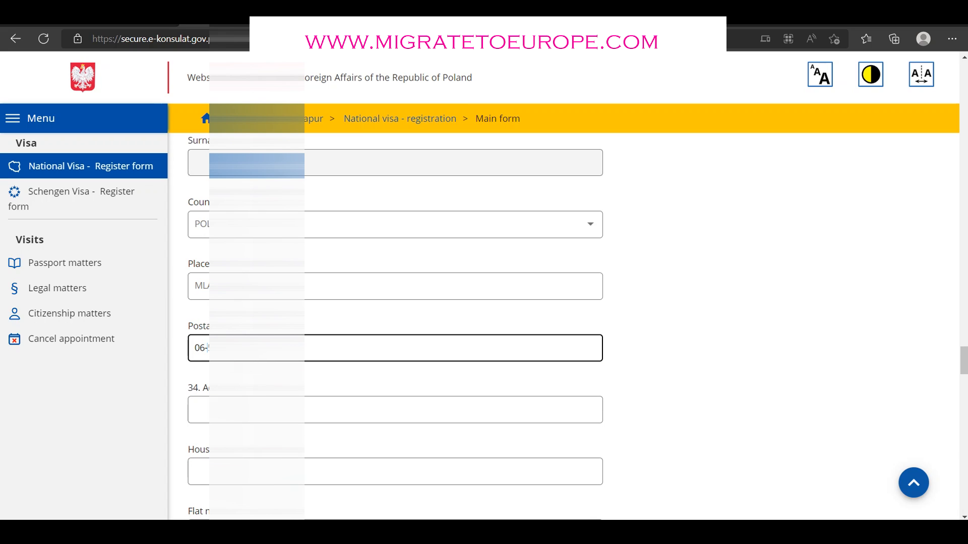
# Enter the street address and house number 16
pyautogui.click(247, 410)
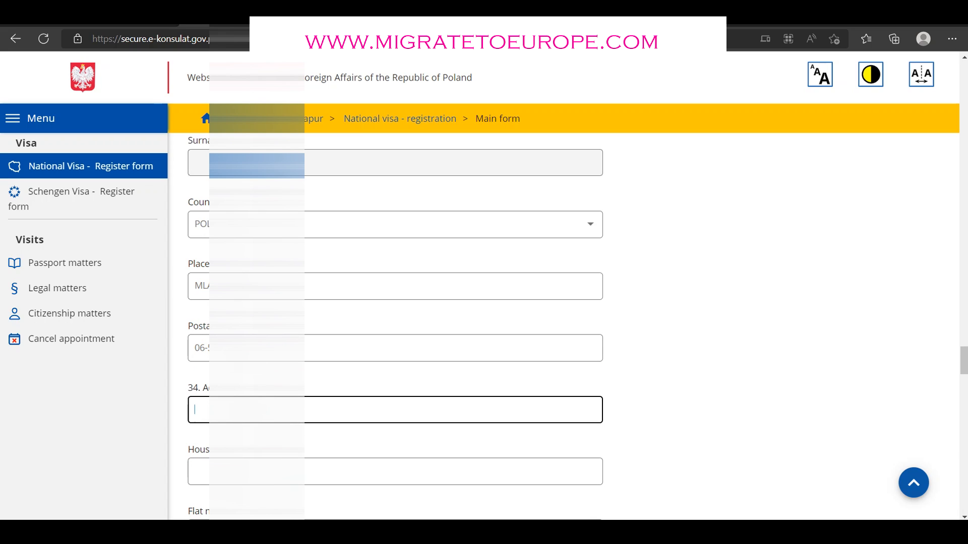
pyautogui.write('KOL')
pyautogui.click(265, 471)
pyautogui.write('16')
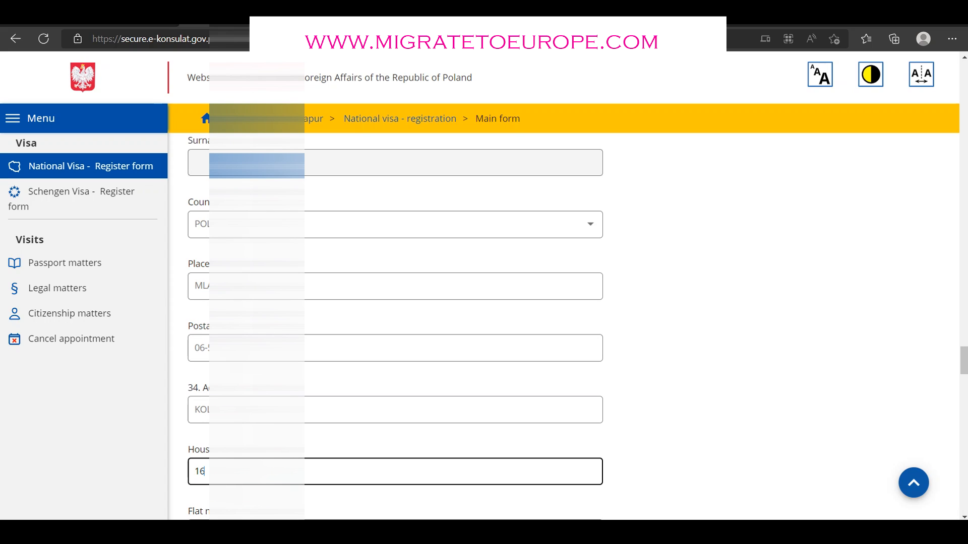
# Fill the flat number with a dash and enter the applicant's e-mail address
pyautogui.scroll(-2, 265, 472)
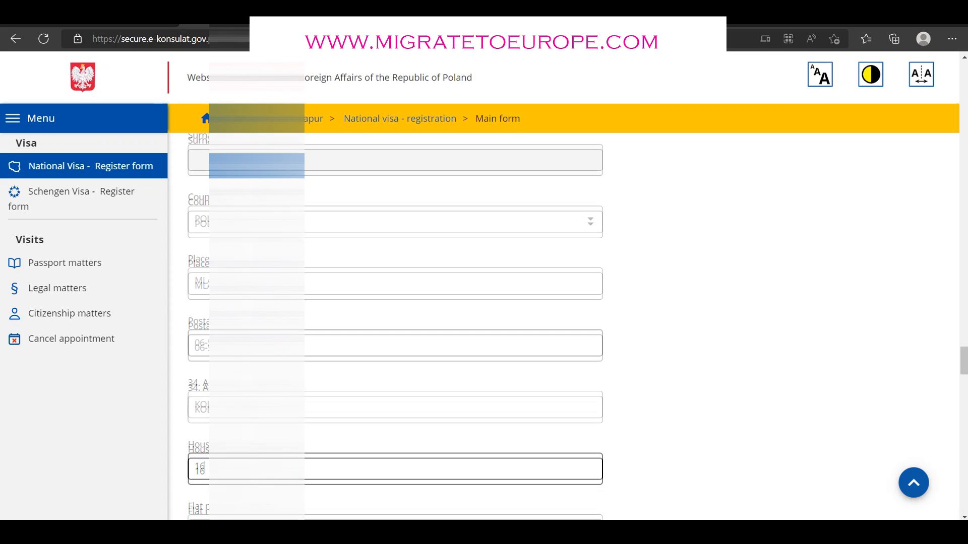
pyautogui.click(265, 420)
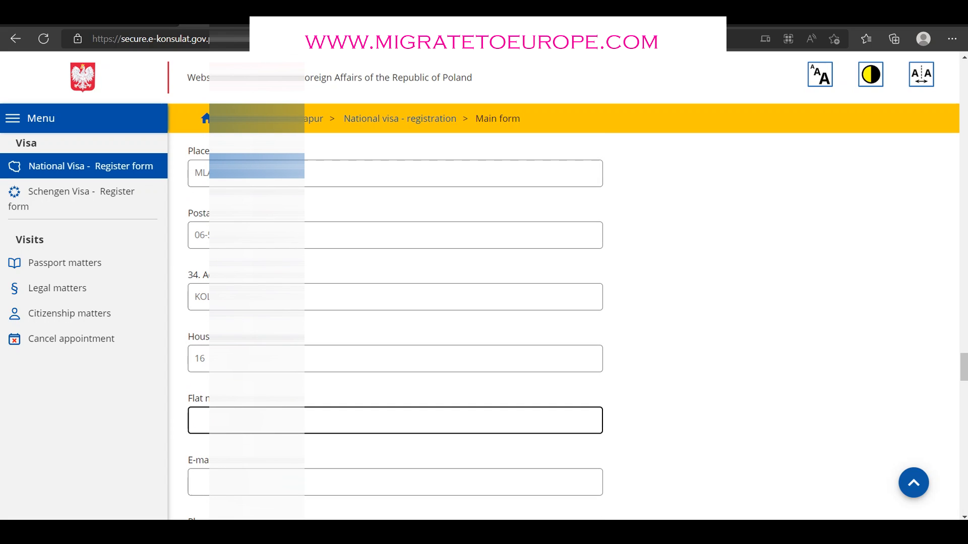
pyautogui.click(265, 483)
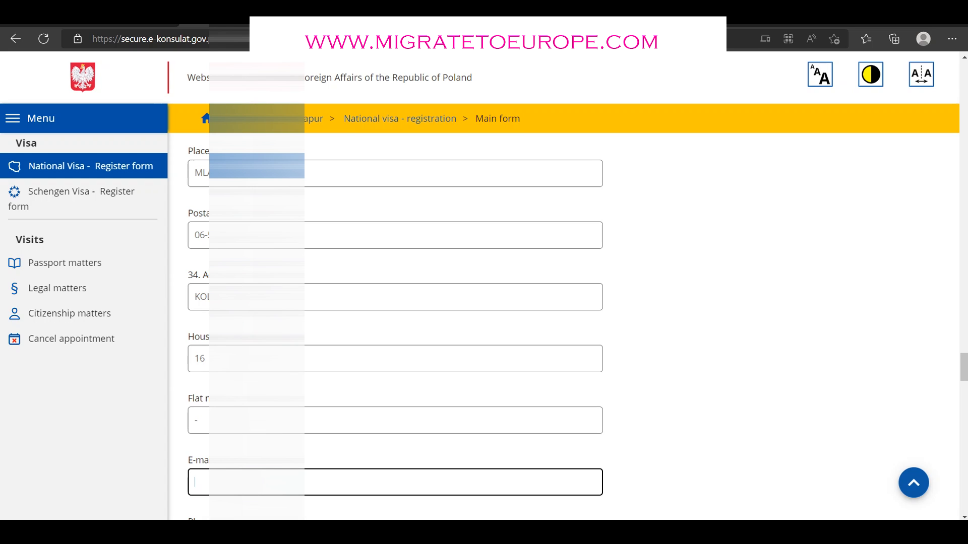
pyautogui.scroll(-3, 395, 328)
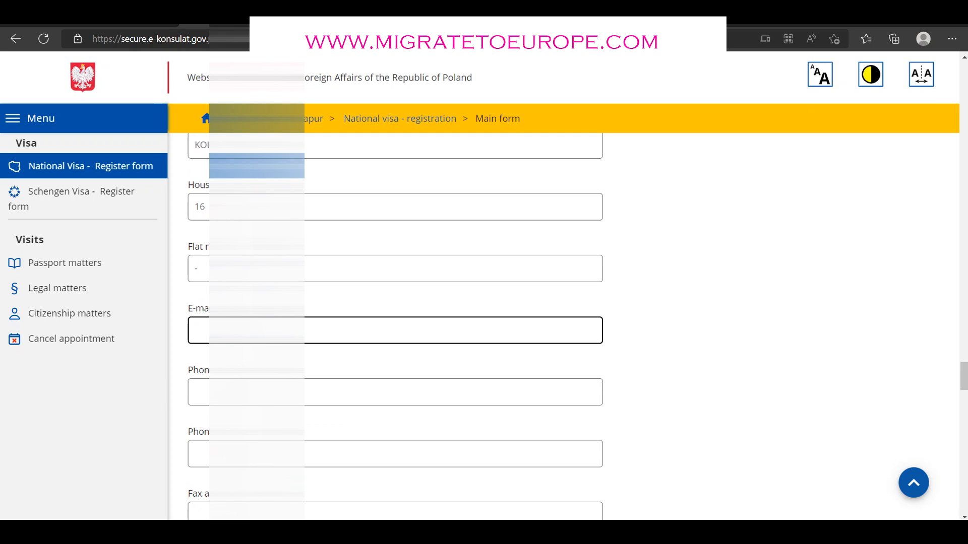
pyautogui.write('B.R')
# Enter both phone numbers, removing the plus sign so the country code reads 48
pyautogui.click(395, 392)
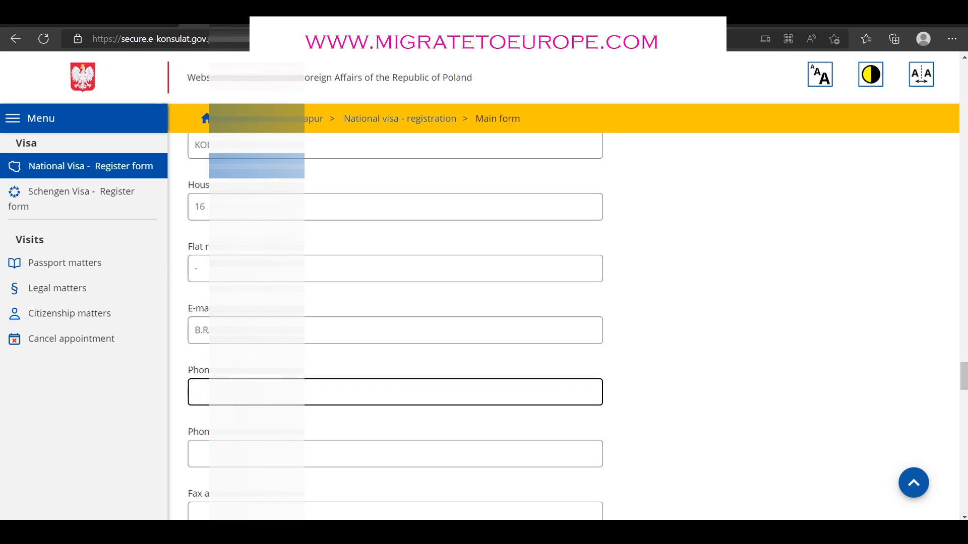
pyautogui.write('+48')
pyautogui.click(395, 454)
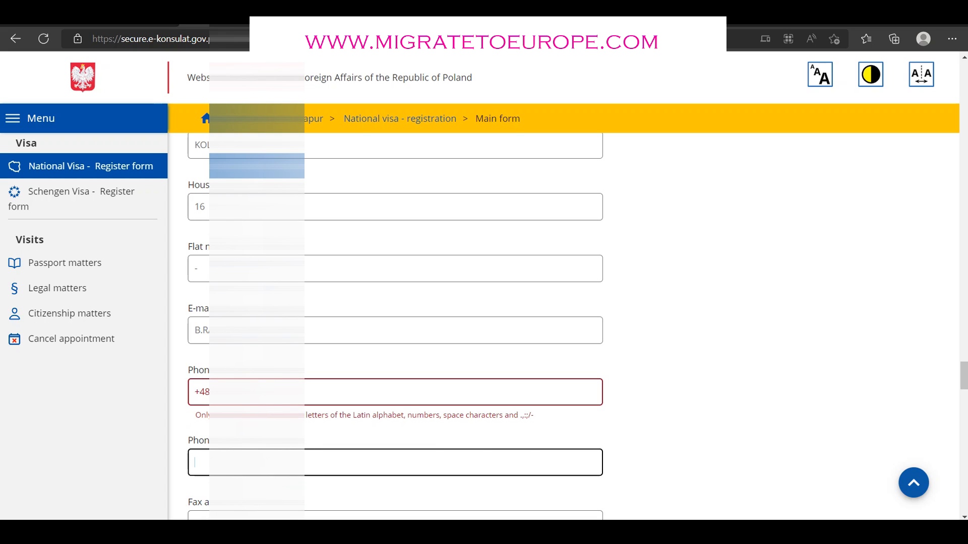
pyautogui.write('501')
pyautogui.click(210, 392)
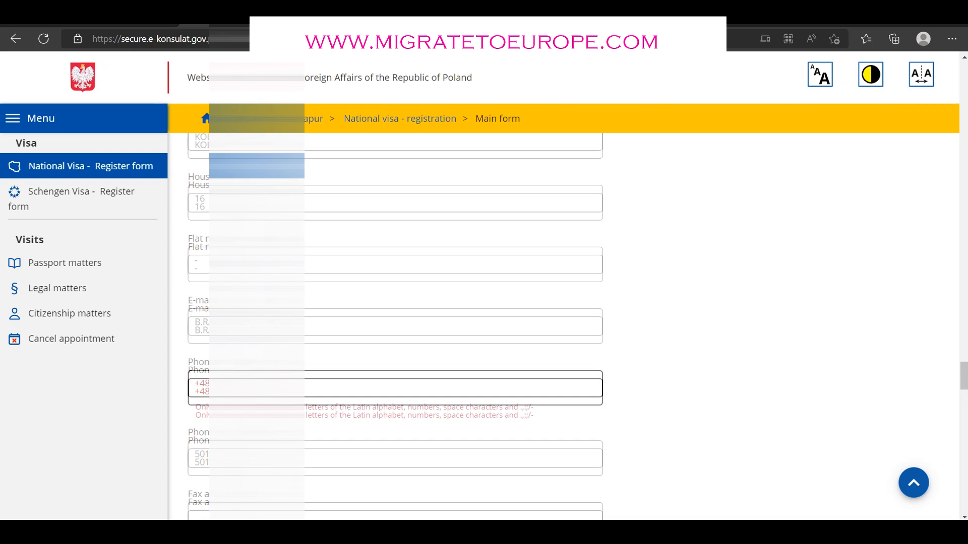
pyautogui.scroll(-2, 578, 327)
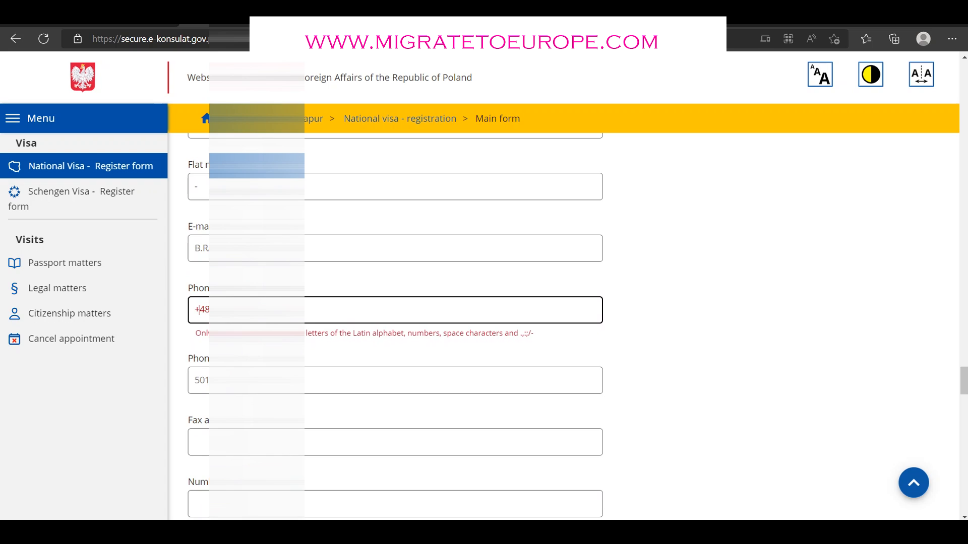
pyautogui.press('BackSpace')
pyautogui.click(212, 372)
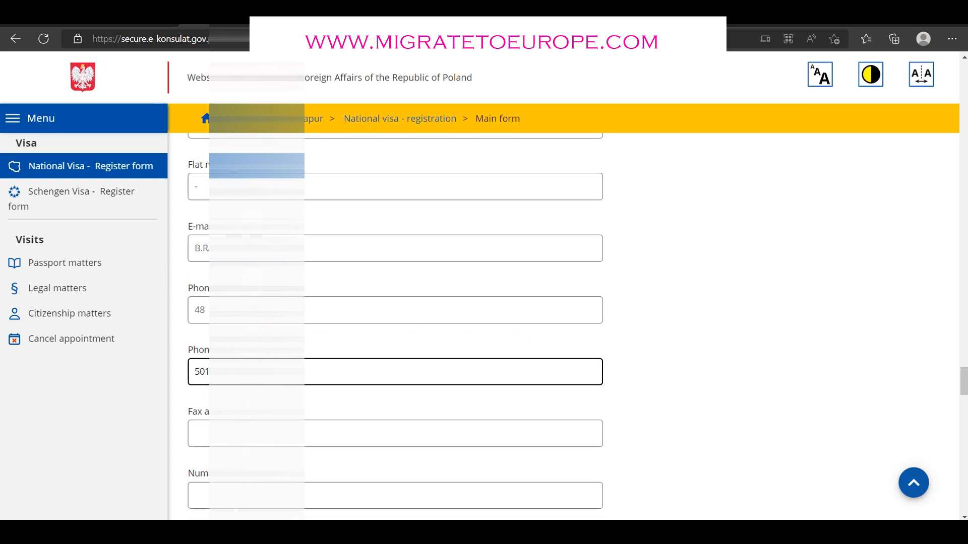
pyautogui.scroll(-1, 395, 372)
pyautogui.scroll(-5, 395, 327)
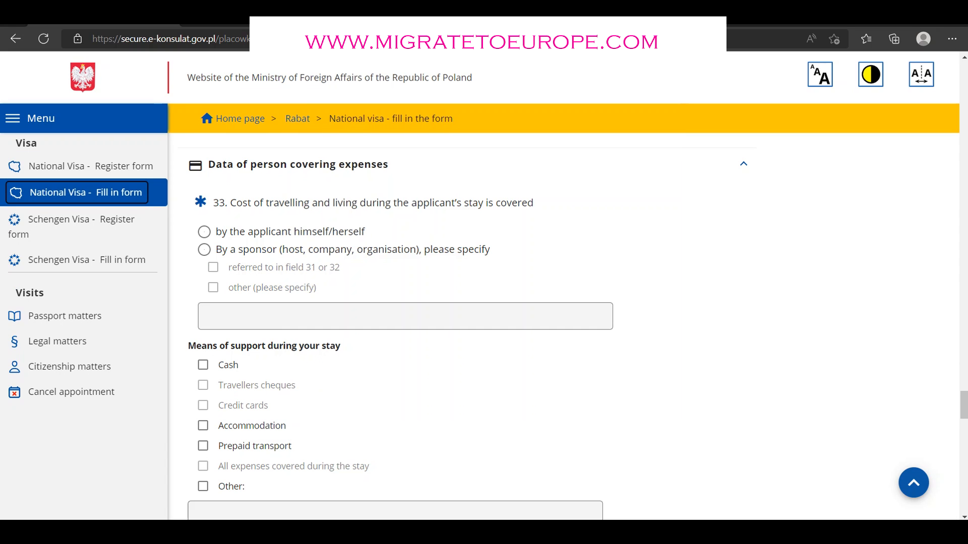
# Mark the costs as covered by a sponsor referred to in field 31 or 32
pyautogui.click(204, 232)
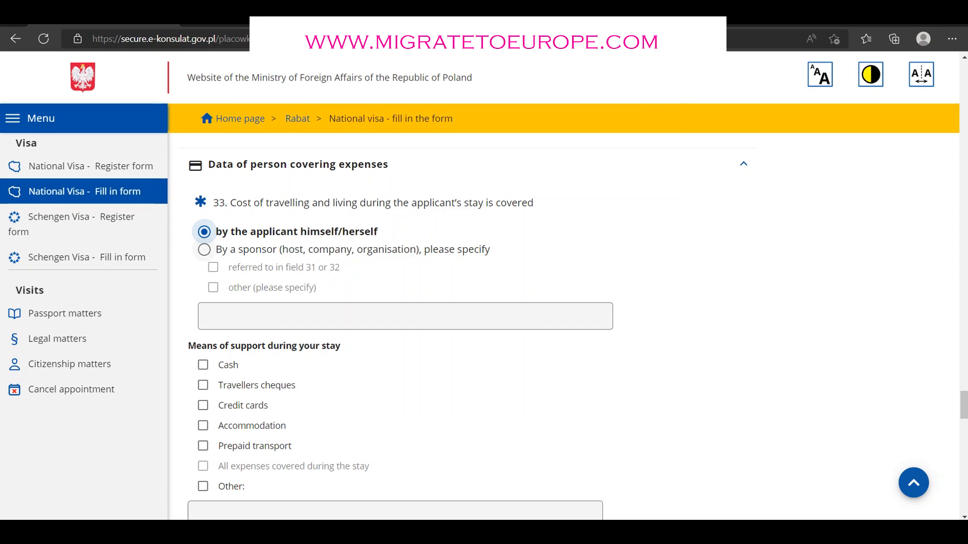
pyautogui.click(204, 250)
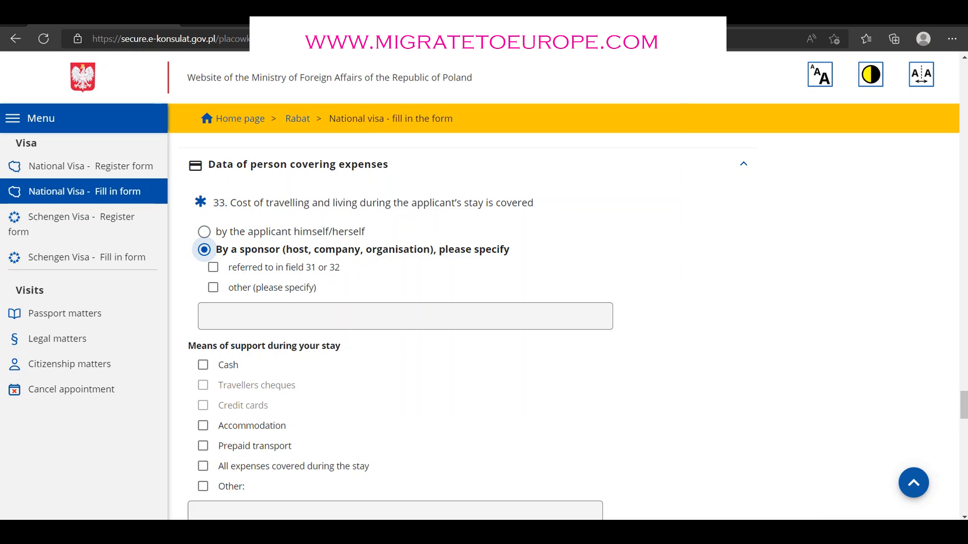
pyautogui.click(213, 268)
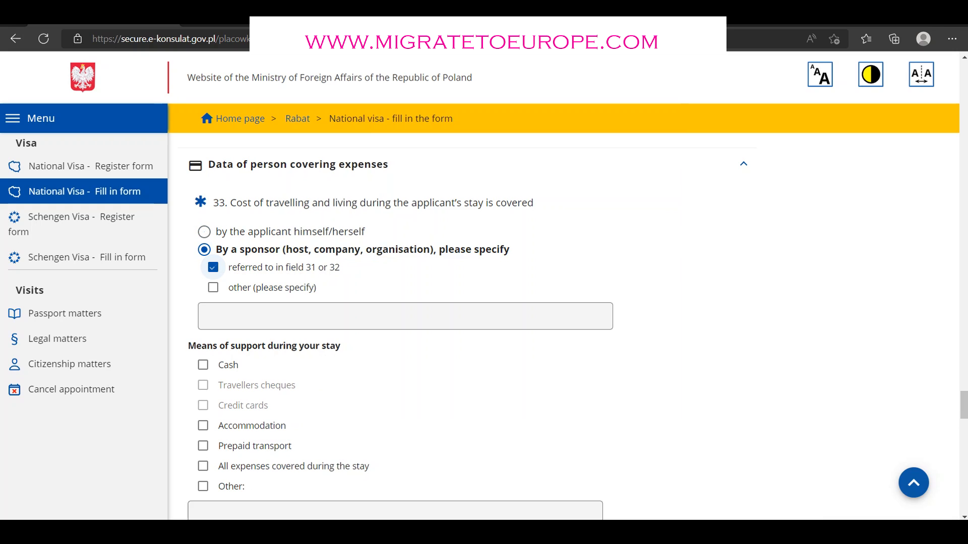
pyautogui.scroll(-2, 468, 328)
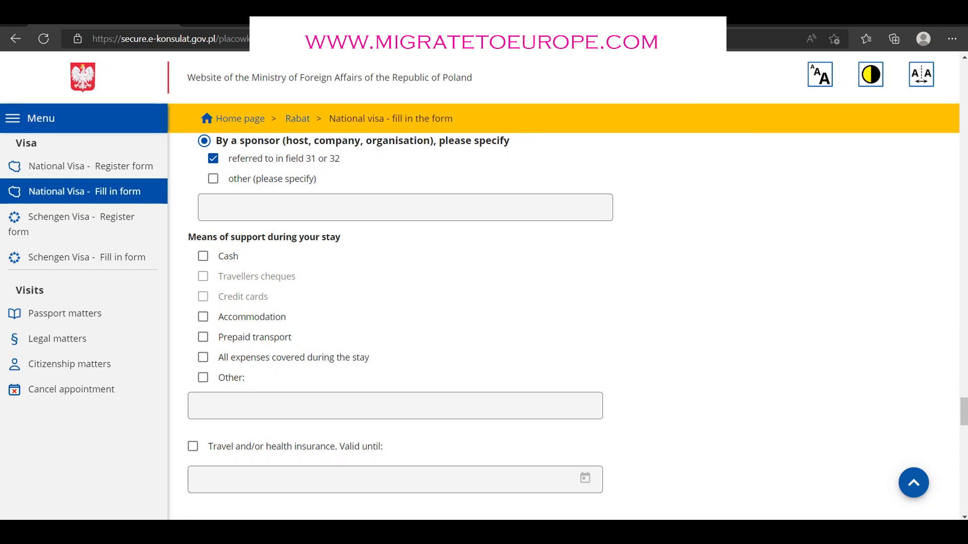
# Tick Cash, Accommodation, Prepaid transport, All expenses and Other, described as 'wynagrodzenie za prace / salary'
pyautogui.click(202, 256)
pyautogui.click(203, 317)
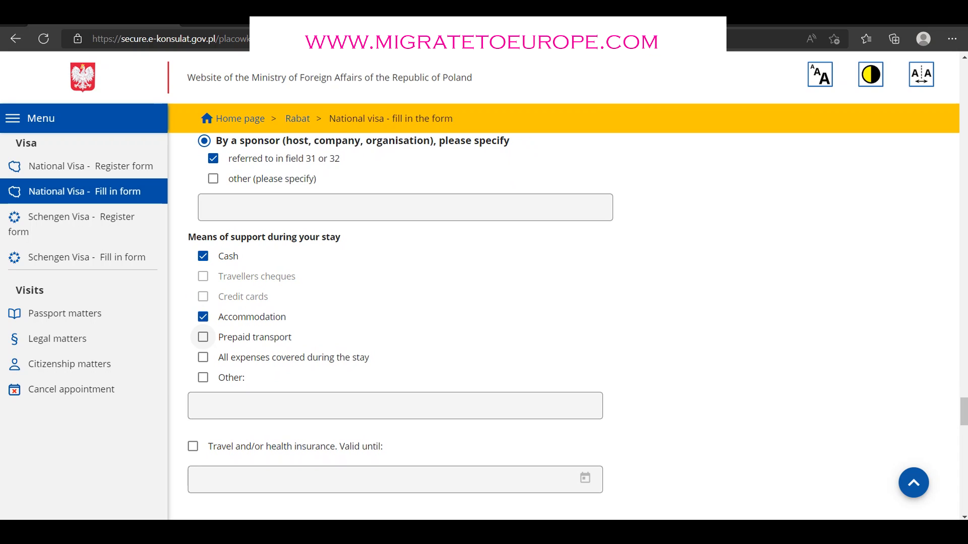
pyautogui.click(203, 337)
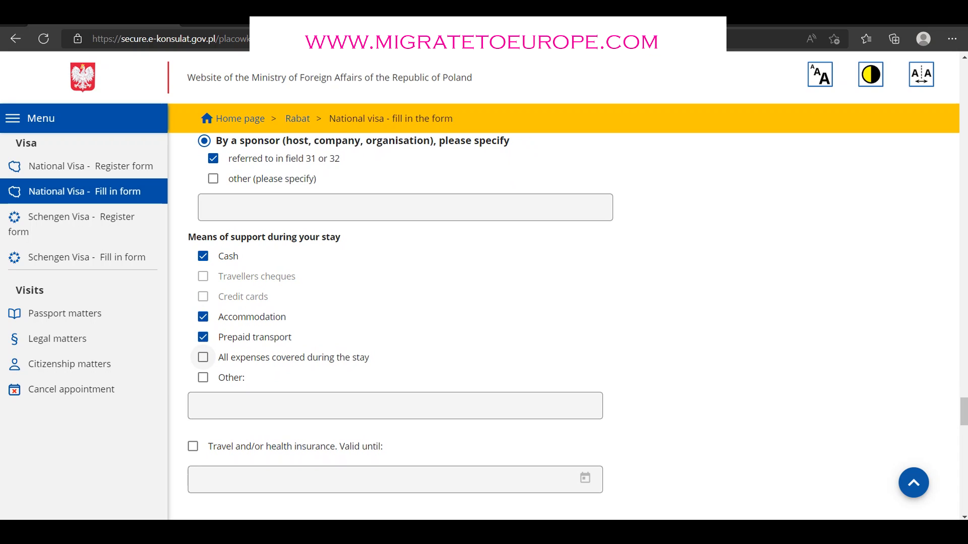
pyautogui.click(202, 357)
pyautogui.click(203, 377)
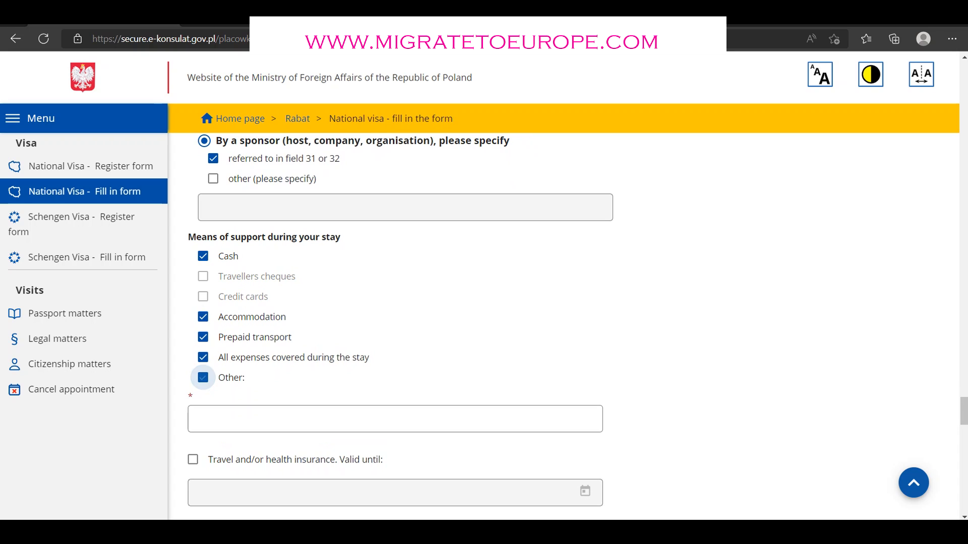
pyautogui.write('wy')
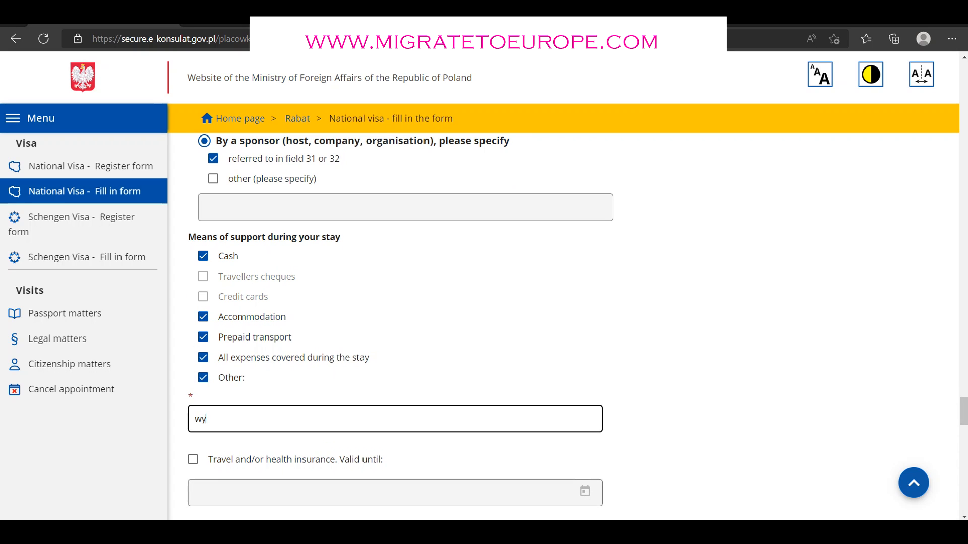
pyautogui.write('nagrodzenie za prace')
pyautogui.write(' / salary')
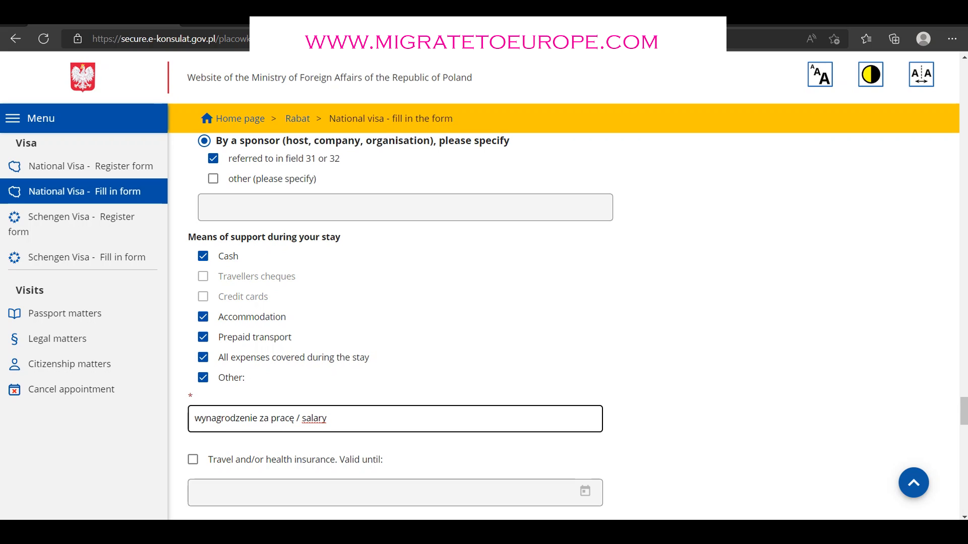
pyautogui.scroll(-1, 401, 320)
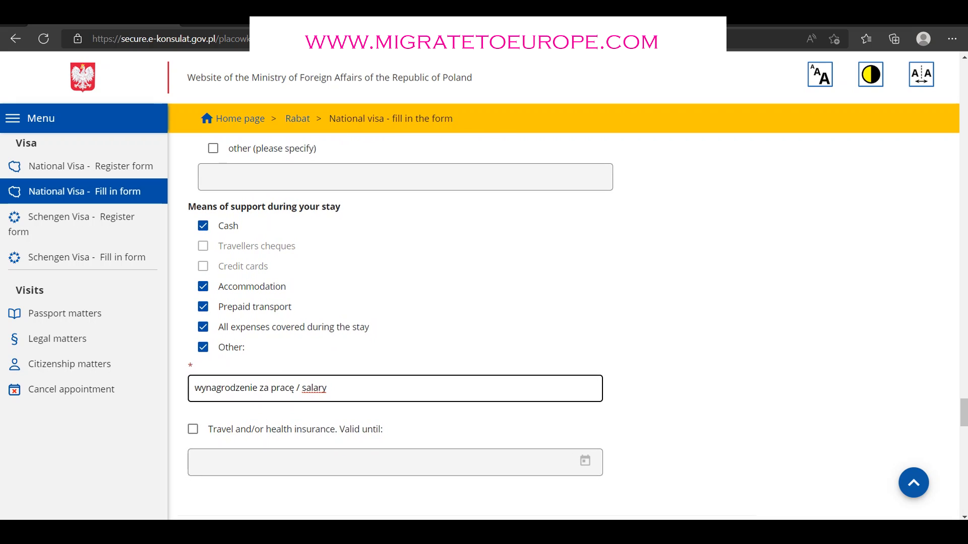
# Tick the Travel and/or health insurance option
pyautogui.scroll(-2, 467, 327)
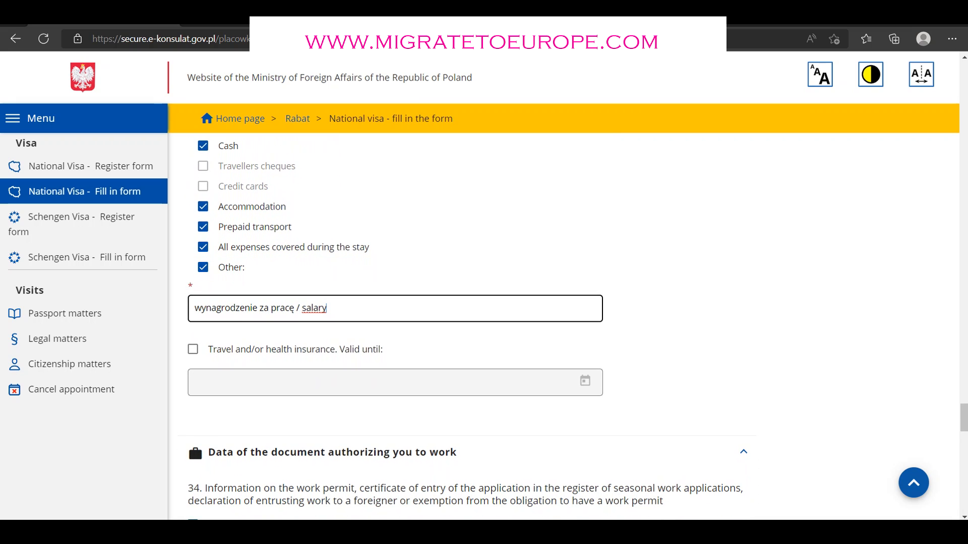
pyautogui.press('Tab')
pyautogui.press('space')
pyautogui.press('Tab')
pyautogui.press('Tab')
pyautogui.hotkey('shift', 'Tab')
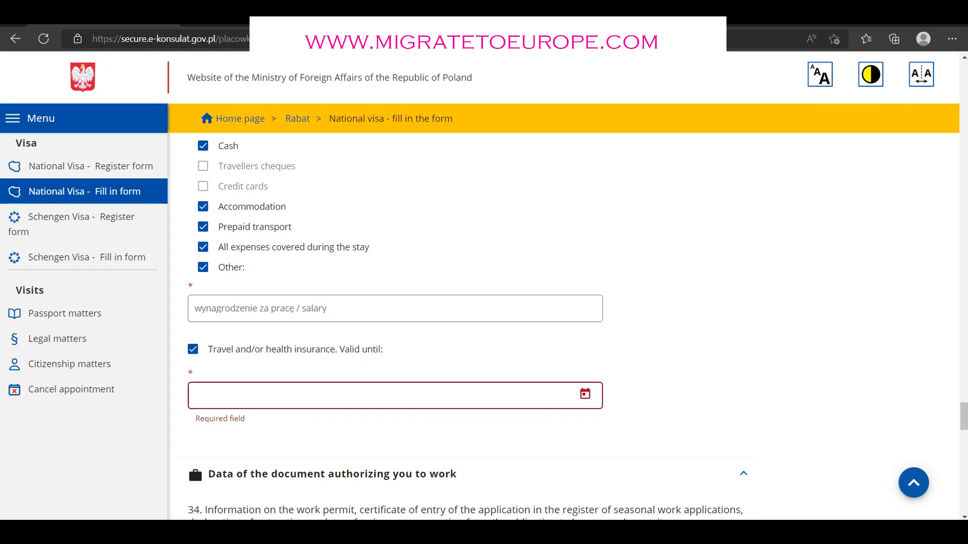
pyautogui.hotkey('shift', 'Tab')
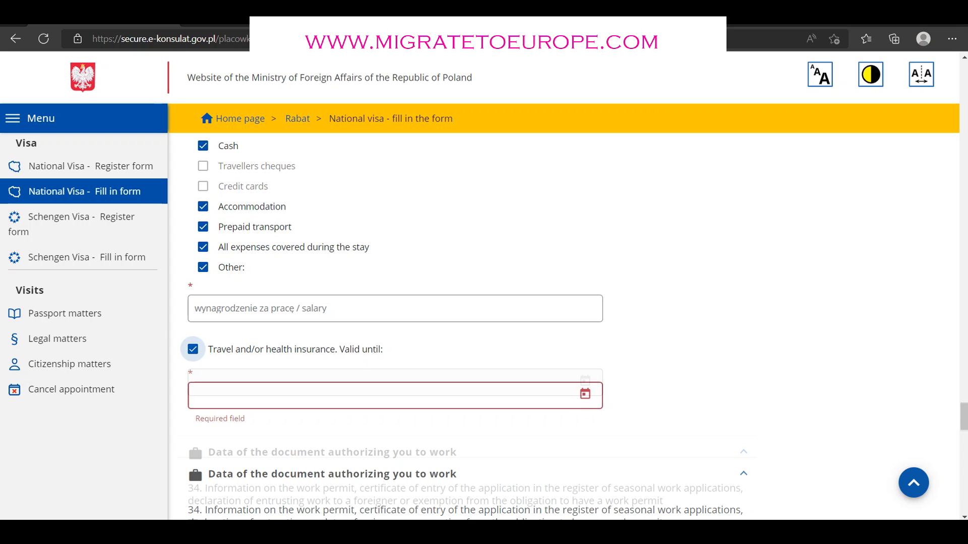
pyautogui.click(193, 349)
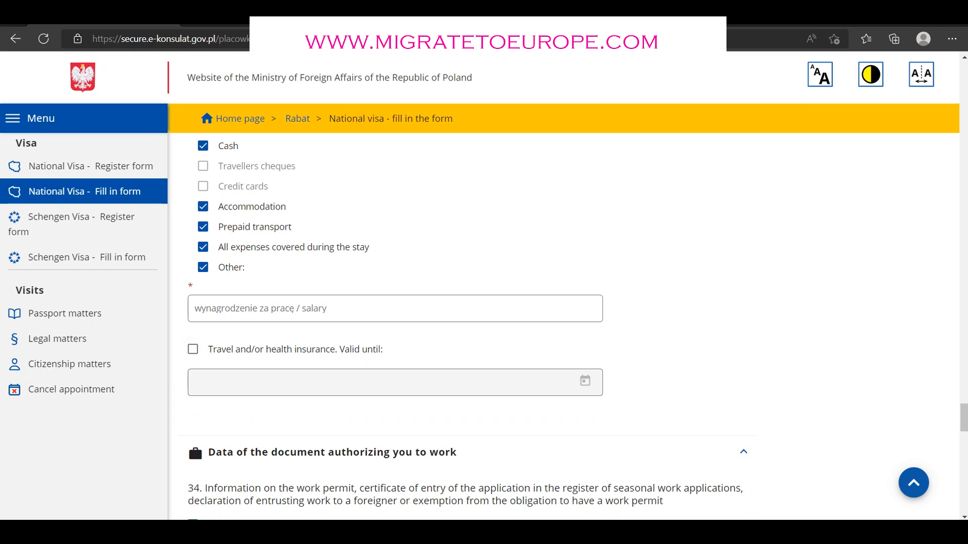
pyautogui.click(193, 349)
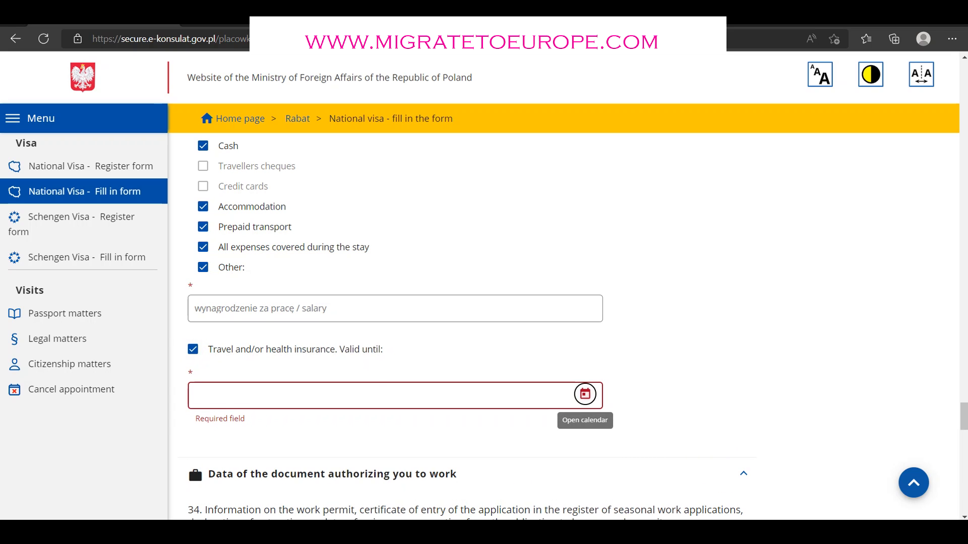
# Set the insurance valid-until date to 16 June 2023
pyautogui.click(585, 394)
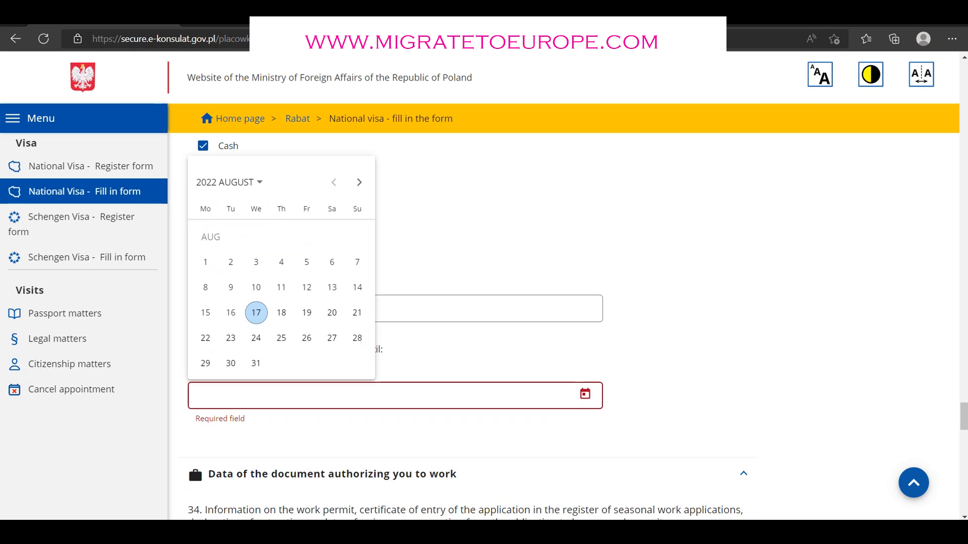
pyautogui.click(359, 182)
pyautogui.click(359, 182)
pyautogui.click(359, 182)
pyautogui.click(359, 182)
pyautogui.click(359, 182)
pyautogui.click(359, 182)
pyautogui.click(359, 182)
pyautogui.click(359, 182)
pyautogui.click(359, 182)
pyautogui.click(359, 182)
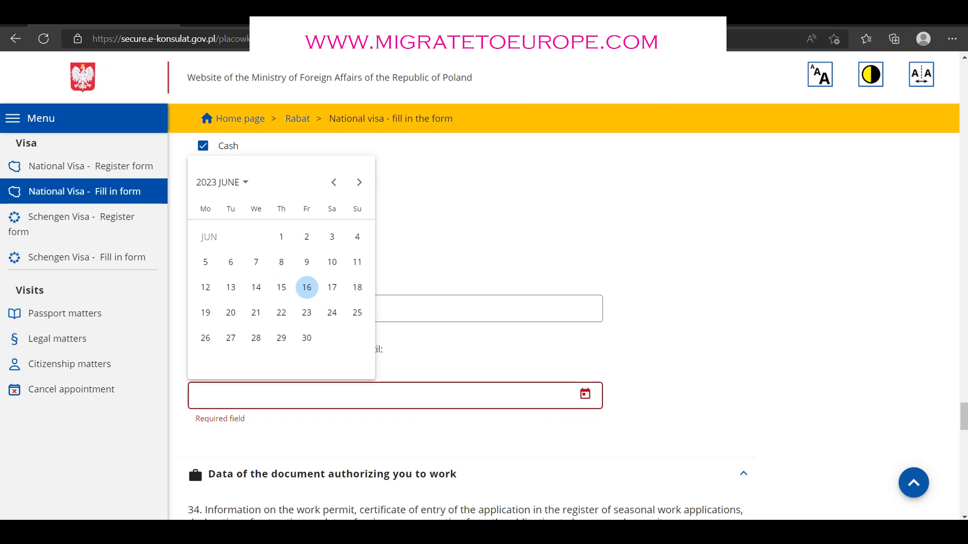
pyautogui.click(307, 287)
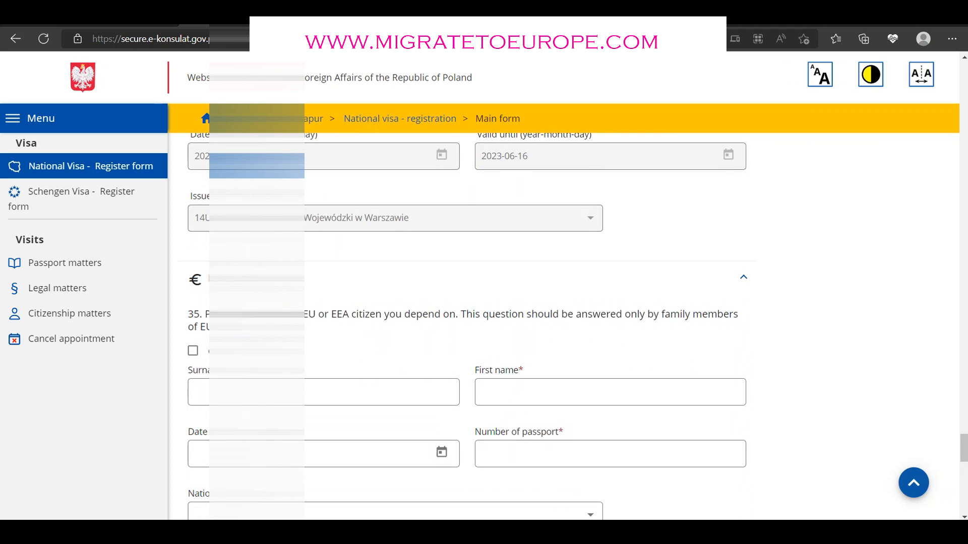
# Tick question 35 and accept all four statements, including the personal data consent
pyautogui.scroll(-1, 467, 326)
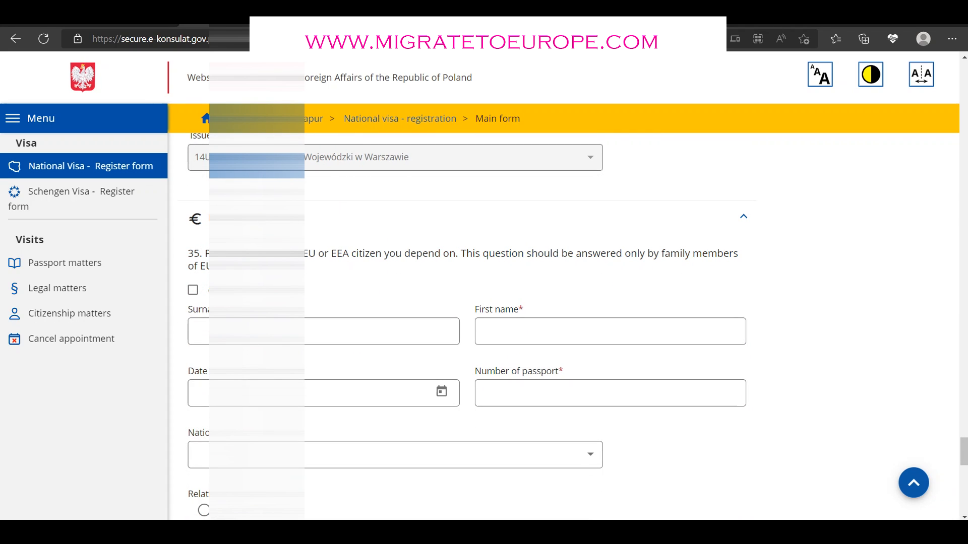
pyautogui.click(193, 289)
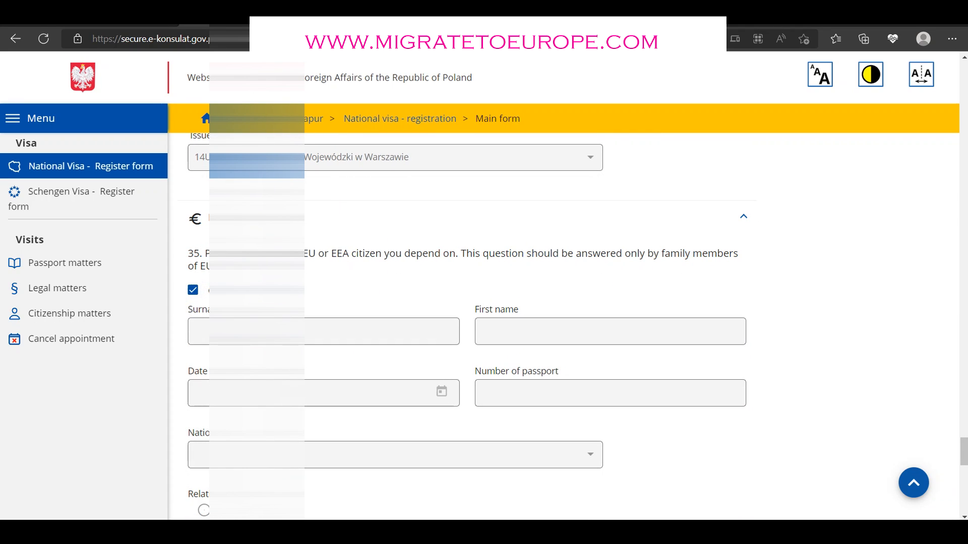
pyautogui.scroll(-6, 467, 327)
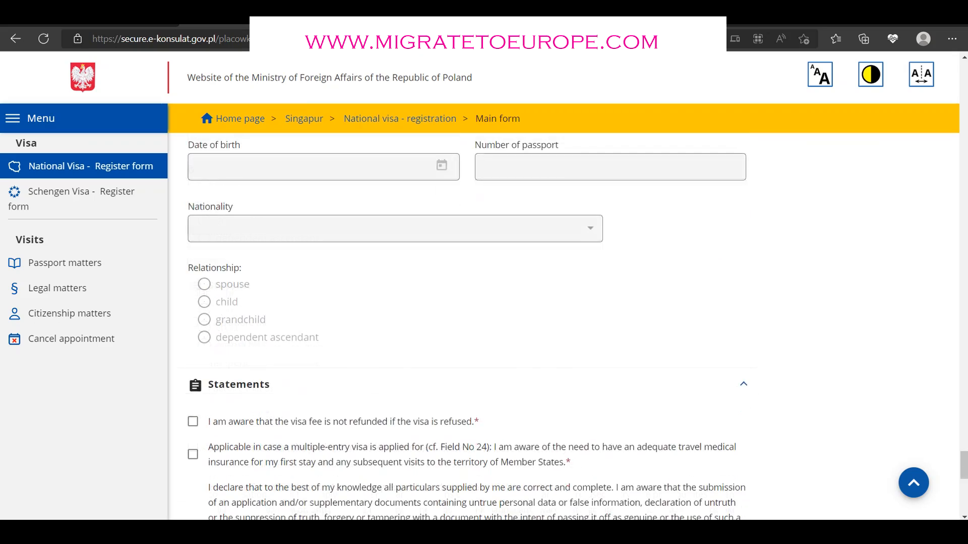
pyautogui.click(193, 310)
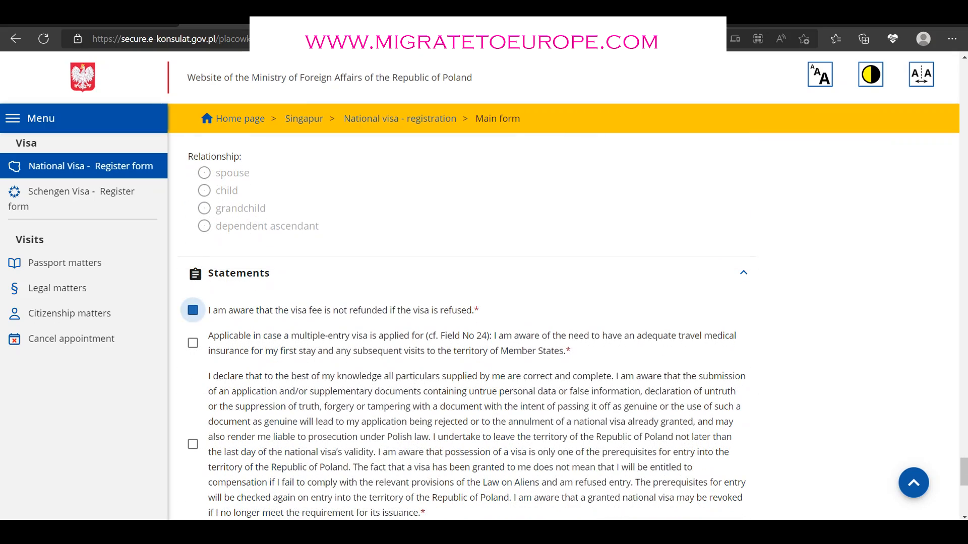
pyautogui.scroll(-2, 467, 327)
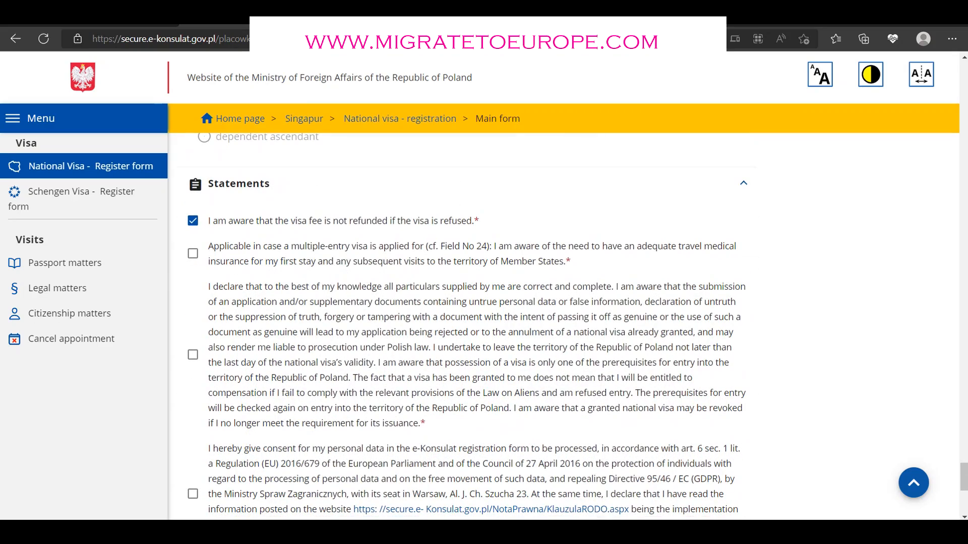
pyautogui.click(193, 253)
pyautogui.scroll(-1, 467, 327)
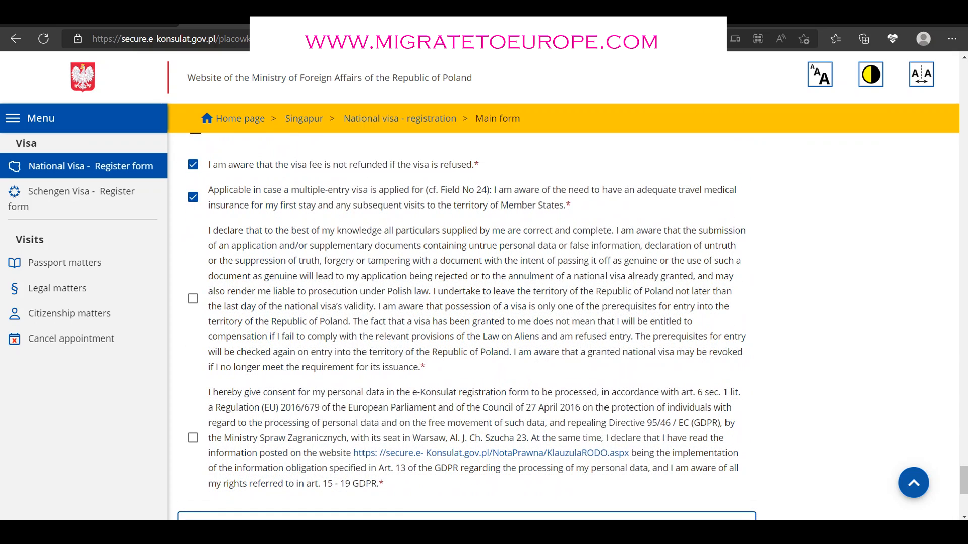
pyautogui.click(193, 298)
pyautogui.scroll(-3, 468, 327)
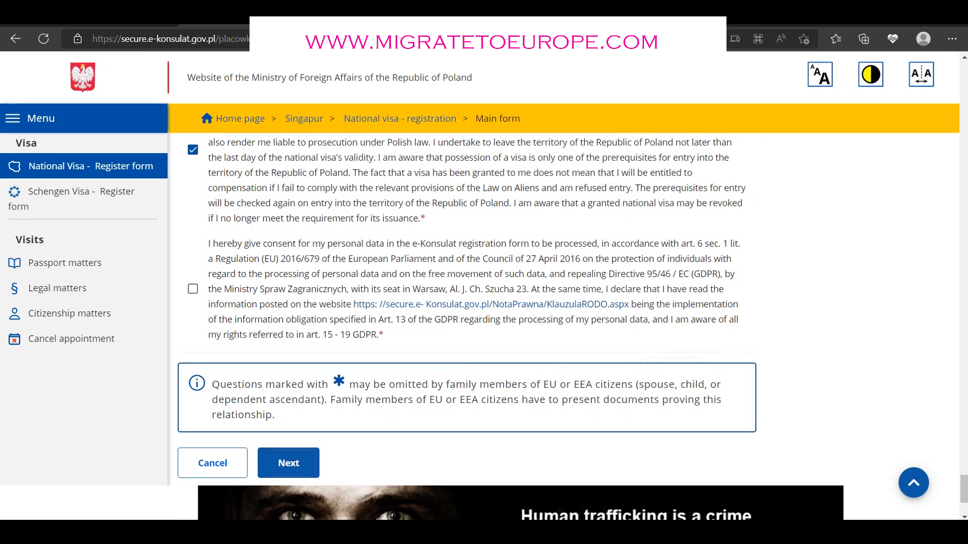
pyautogui.click(193, 289)
# Go to the next step and fill in the flagged surname at birth in field 2
pyautogui.scroll(-2, 467, 326)
pyautogui.scroll(1, 467, 326)
pyautogui.click(288, 392)
pyautogui.write('SAR')
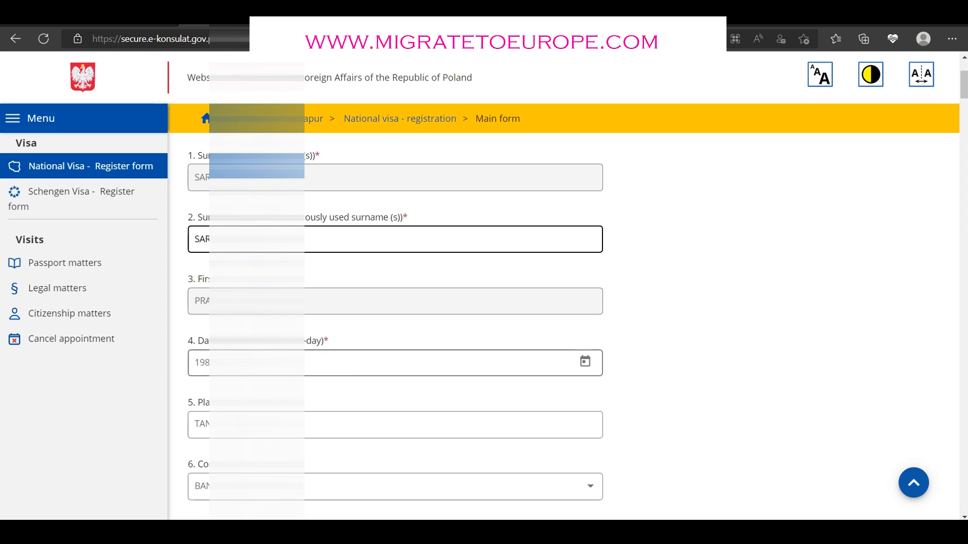
# Save the checked visa application form from the bottom of the page
pyautogui.scroll(-20, 504, 360)
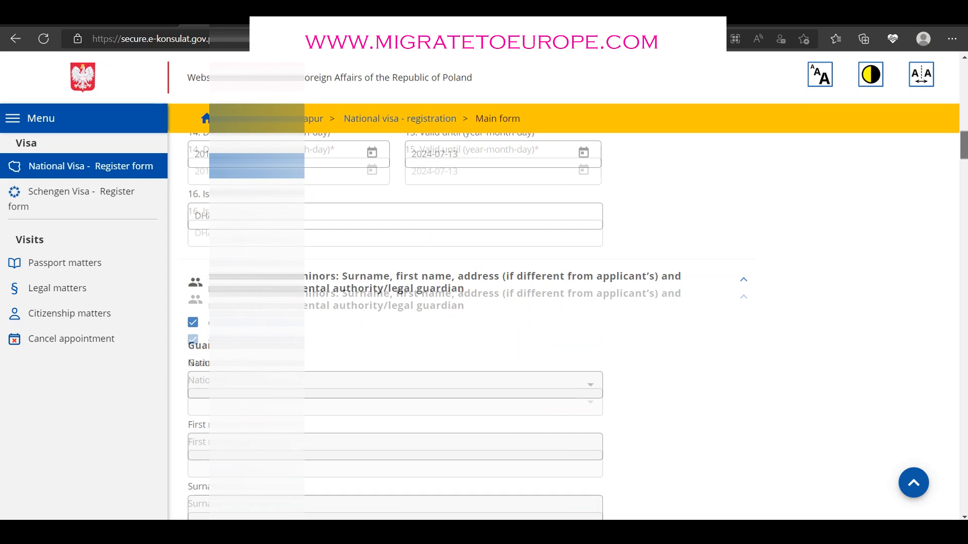
pyautogui.scroll(2, 504, 360)
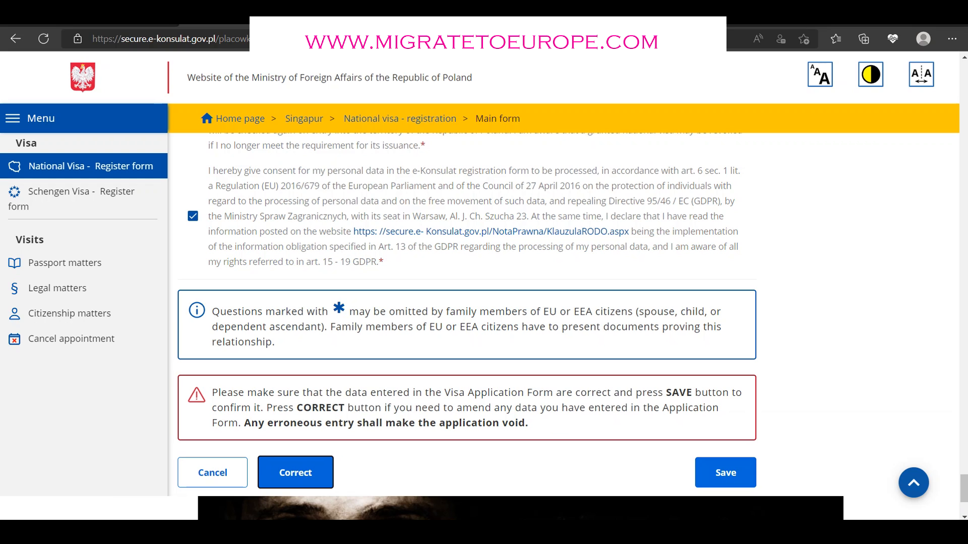
pyautogui.press('Tab')
pyautogui.press('Return')
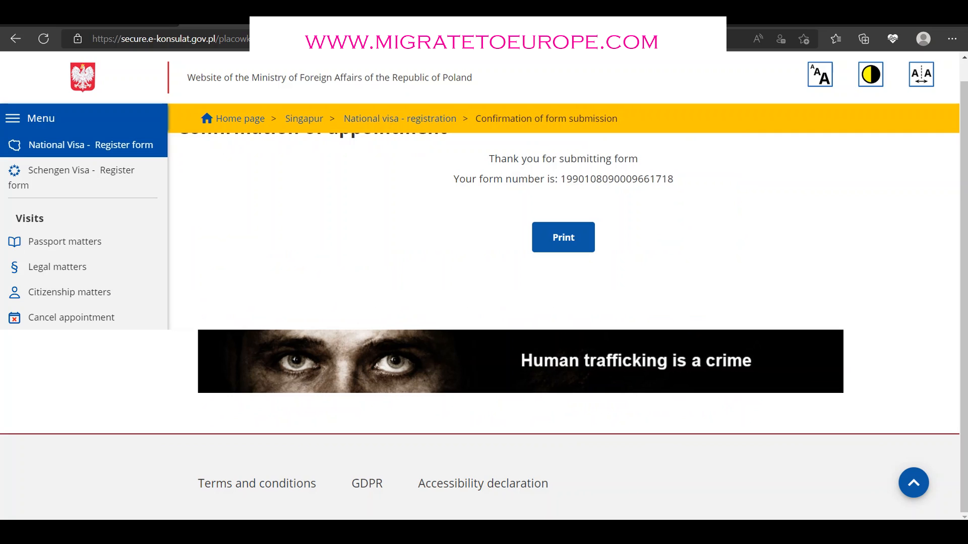
# Print the submitted application form from the confirmation page
pyautogui.scroll(1, 520, 343)
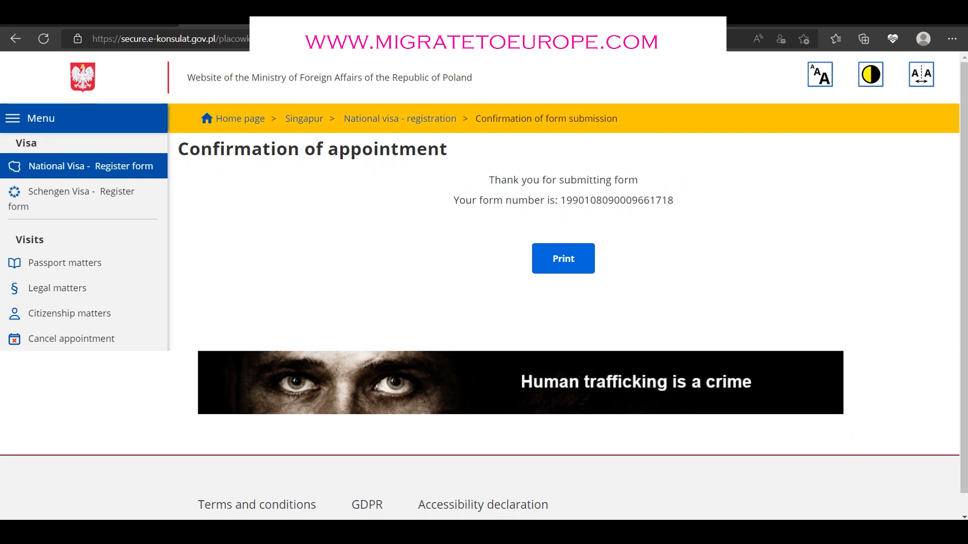
pyautogui.click(563, 259)
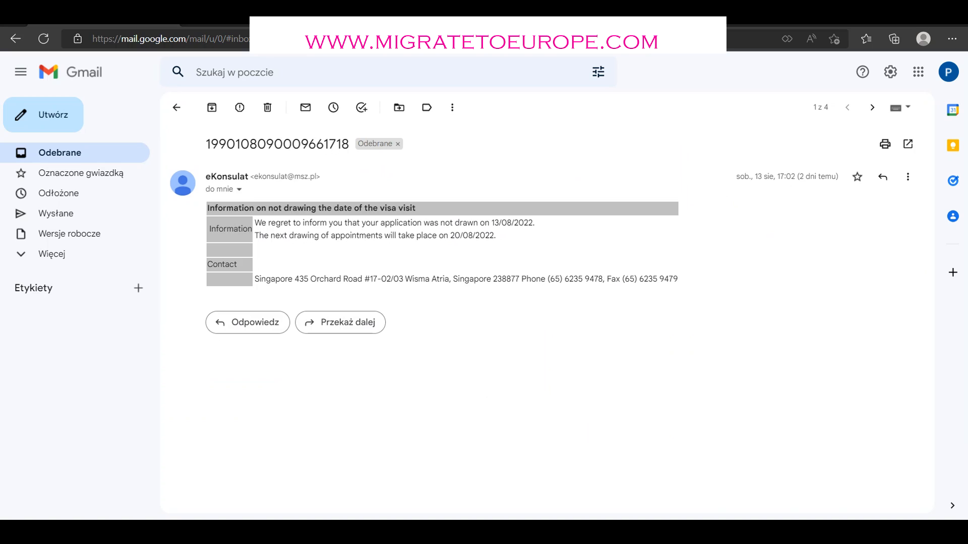
# Select the sentence about the next drawing on 20/08/2022 and open its actions
pyautogui.moveTo(496, 235)
pyautogui.mouseDown()
pyautogui.moveTo(307, 235)
pyautogui.moveTo(252, 222)
pyautogui.moveTo(255, 236)
pyautogui.moveTo(254, 223)
pyautogui.mouseUp()
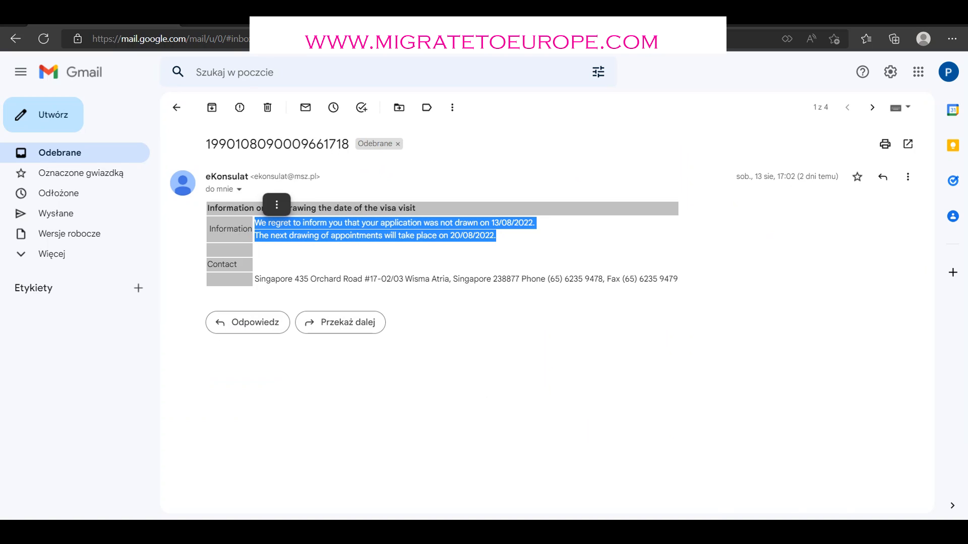
pyautogui.click(277, 205)
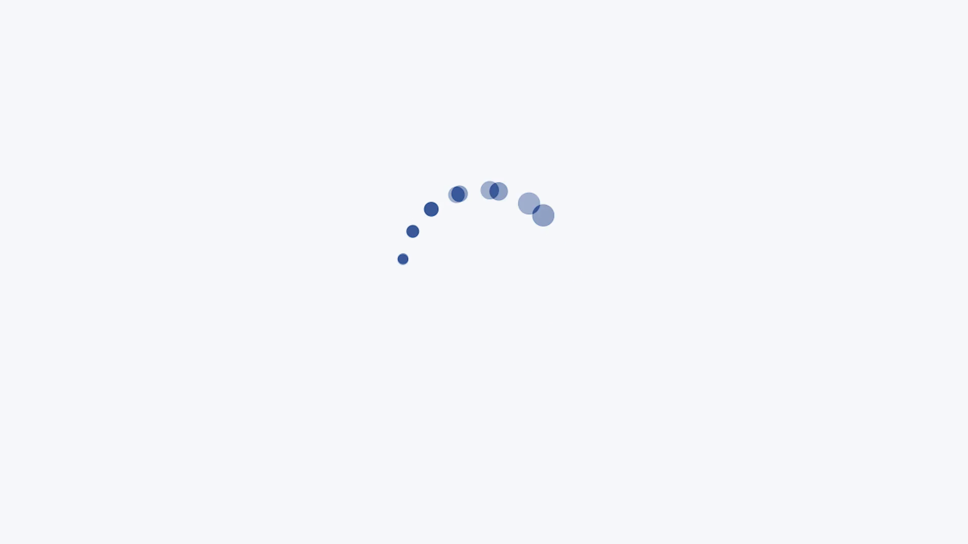